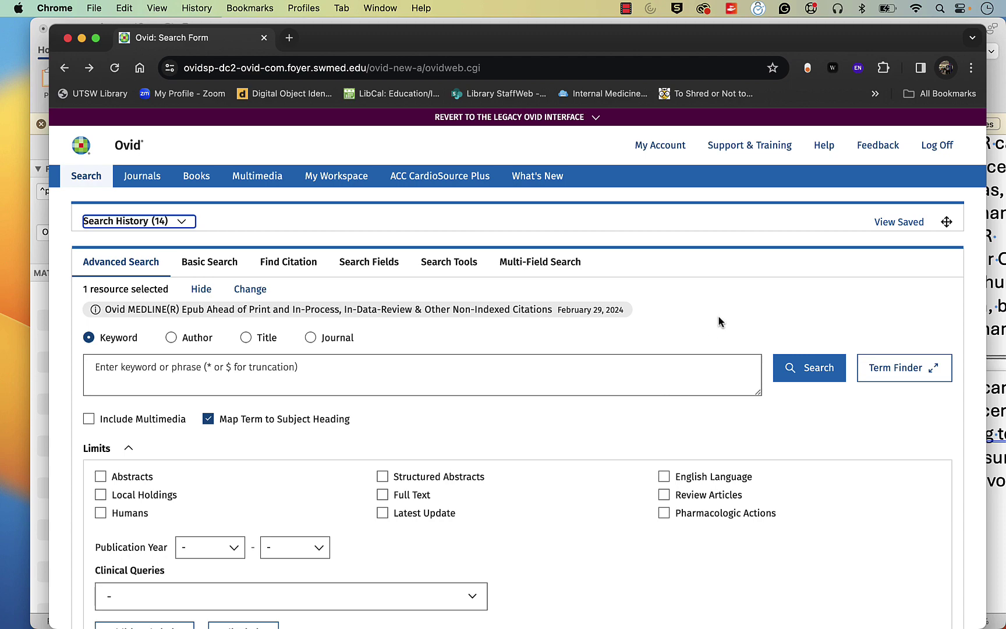
Step: Maximize the browser and go to the Ovid personal account sign-in page
click(97, 39)
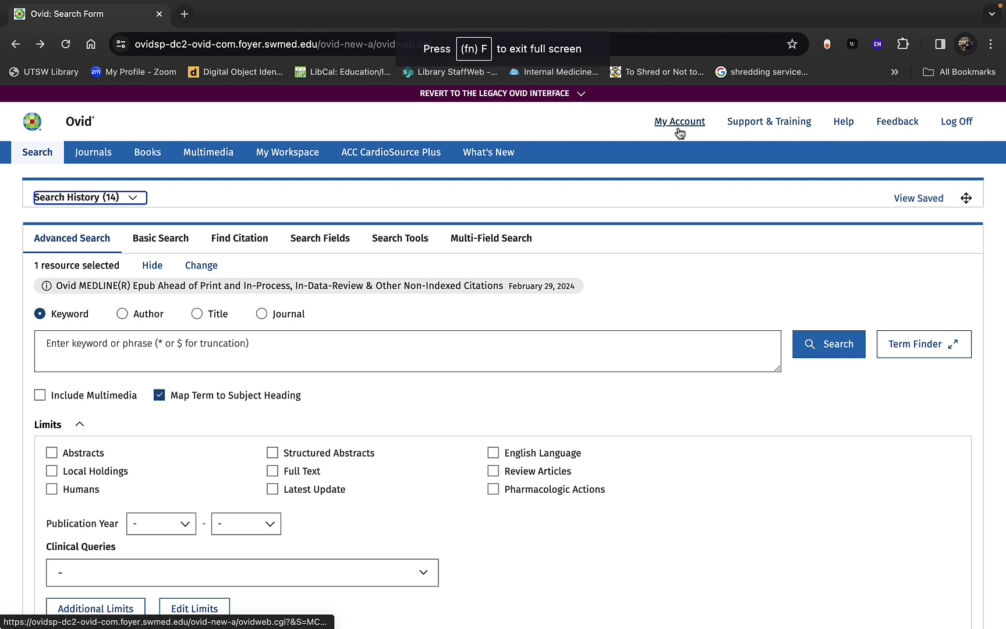
click(675, 126)
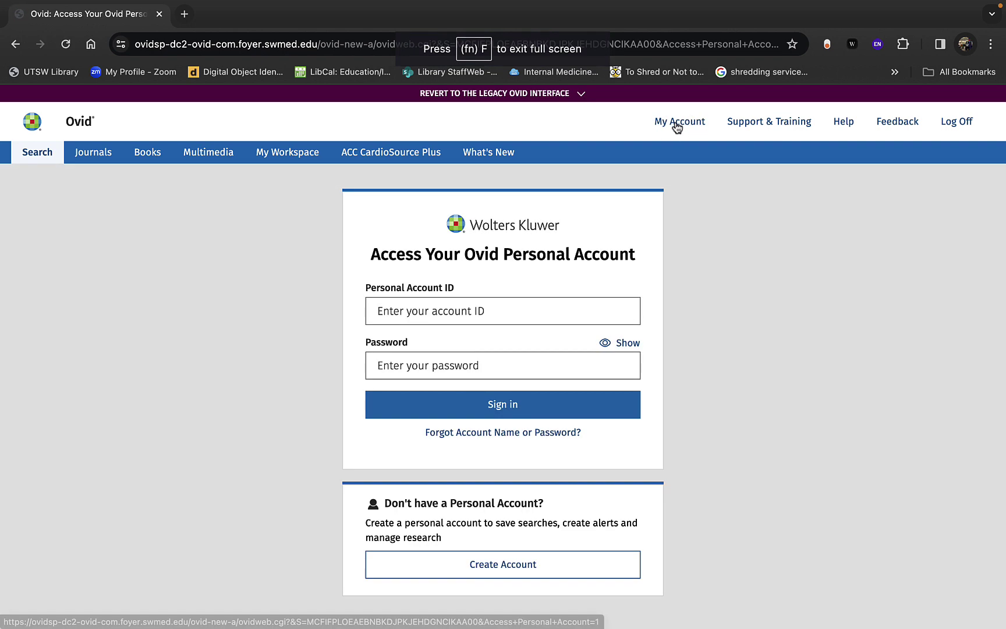
click(560, 360)
scroll(558, 374, down, 3)
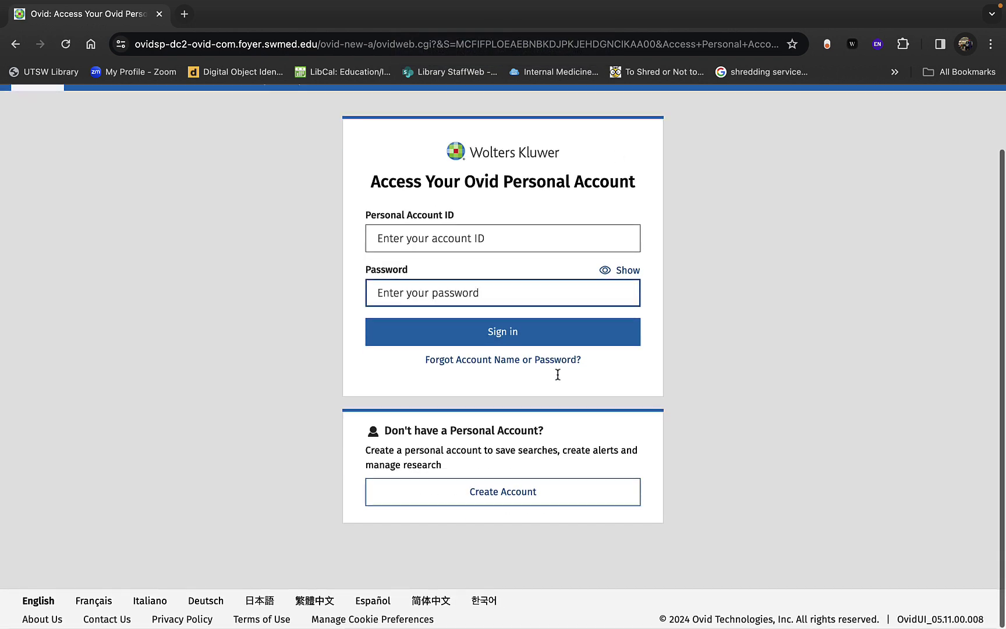
Step: Review the allowed password characters on the Create Personal Account form, then return to sign-in
click(504, 495)
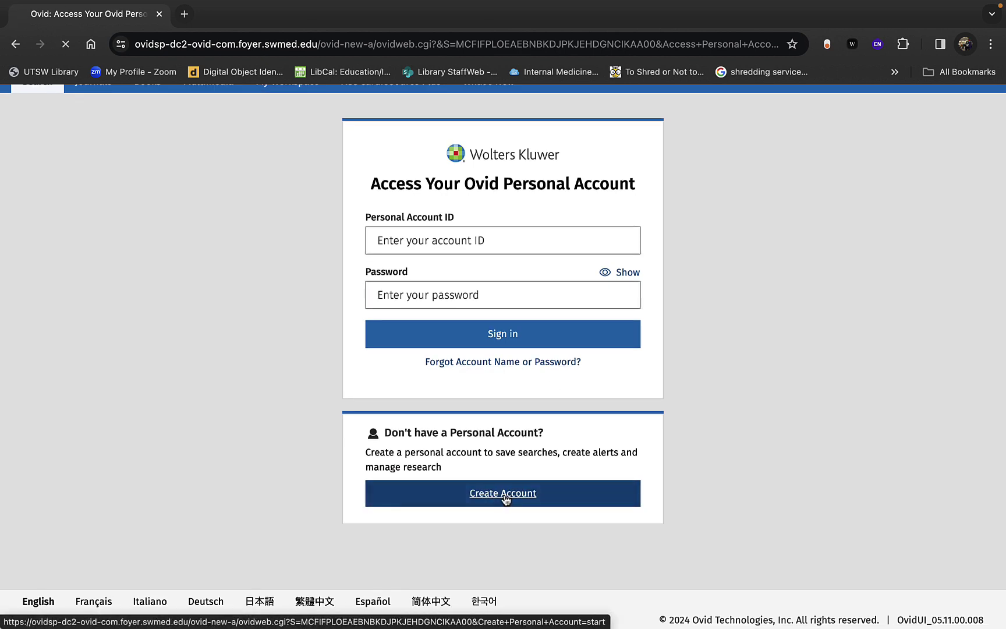
scroll(480, 410, down, 1)
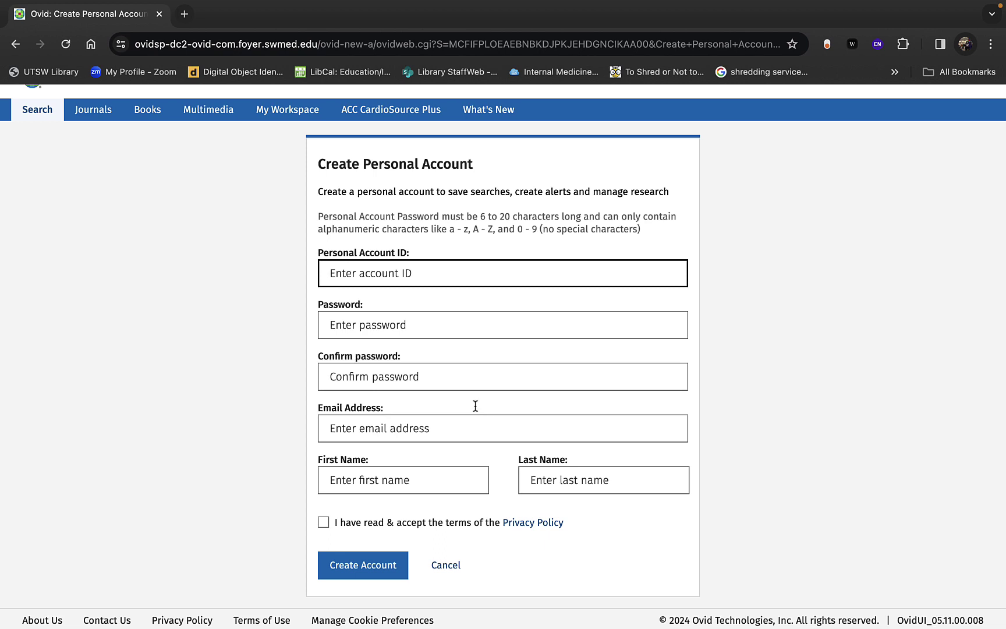
drag(655, 239, 426, 229)
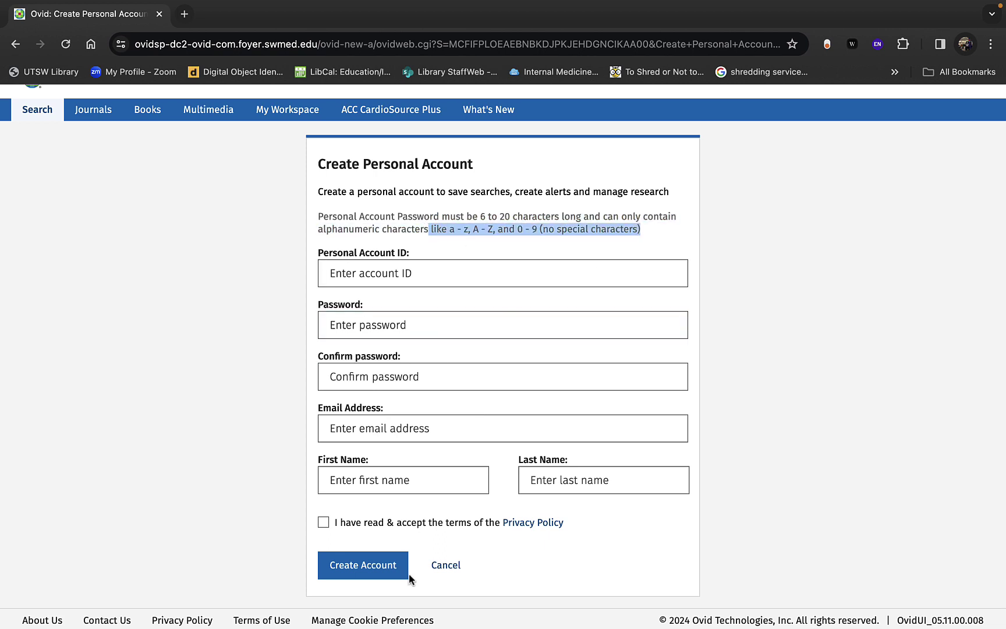
scroll(409, 571, up, 2)
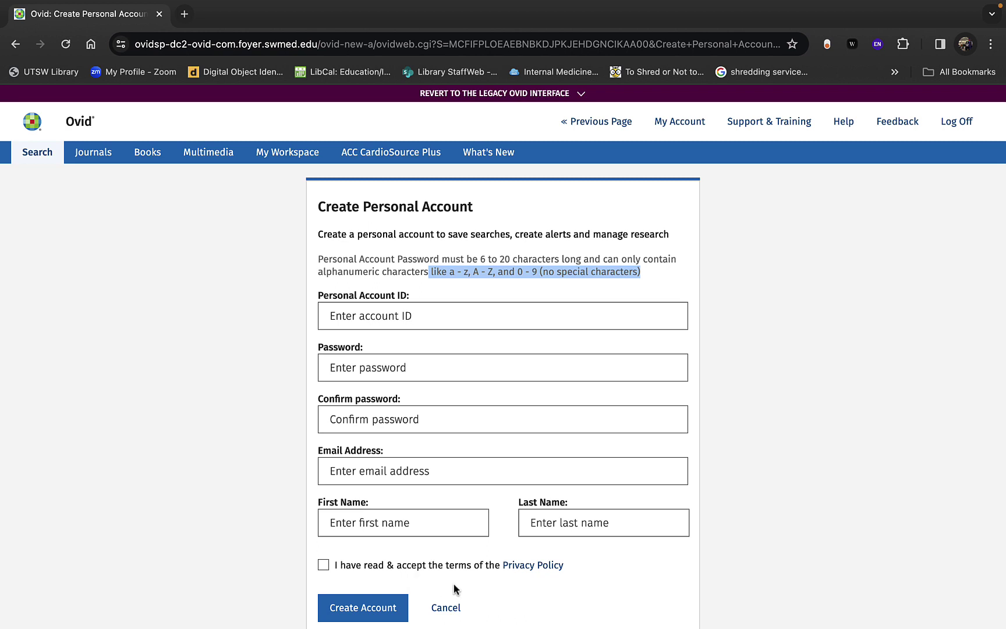
click(621, 122)
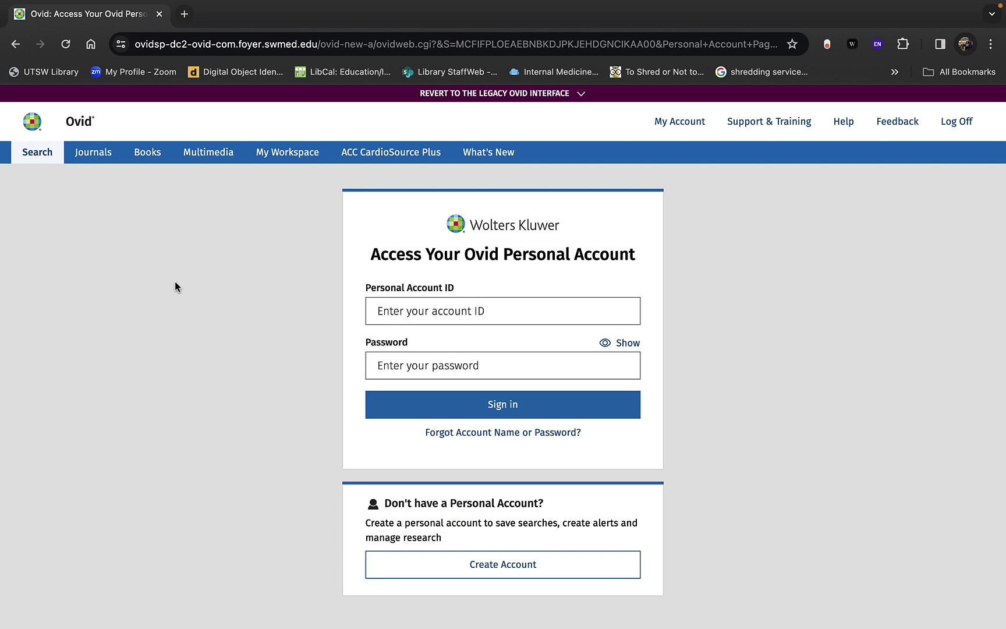
Step: Exit full screen and choose Ovid MEDLINE(R) Epub Ahead of Print as the only resource
key(ctrl+super+f)
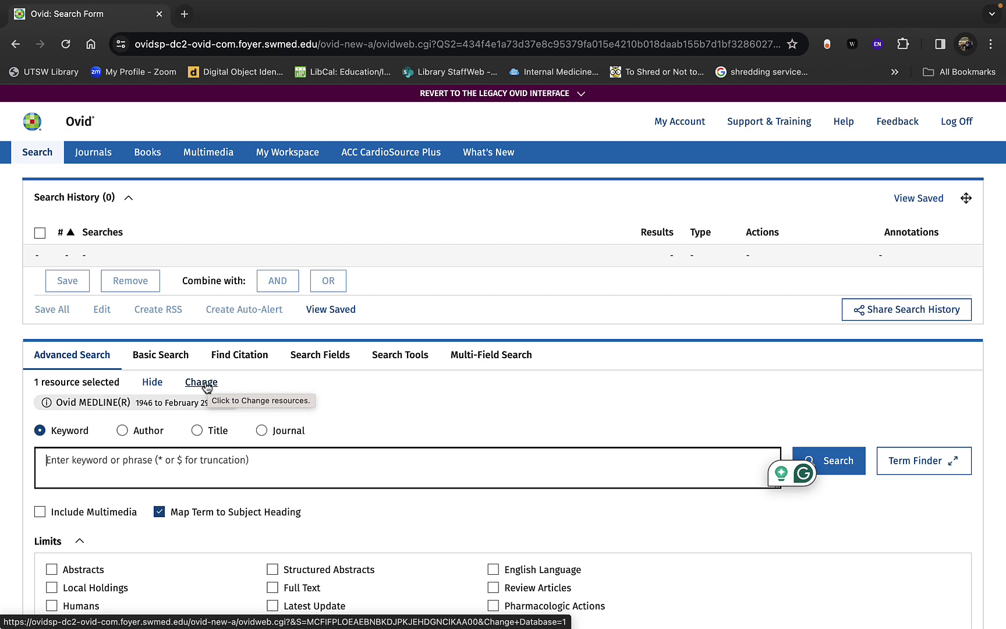
click(206, 386)
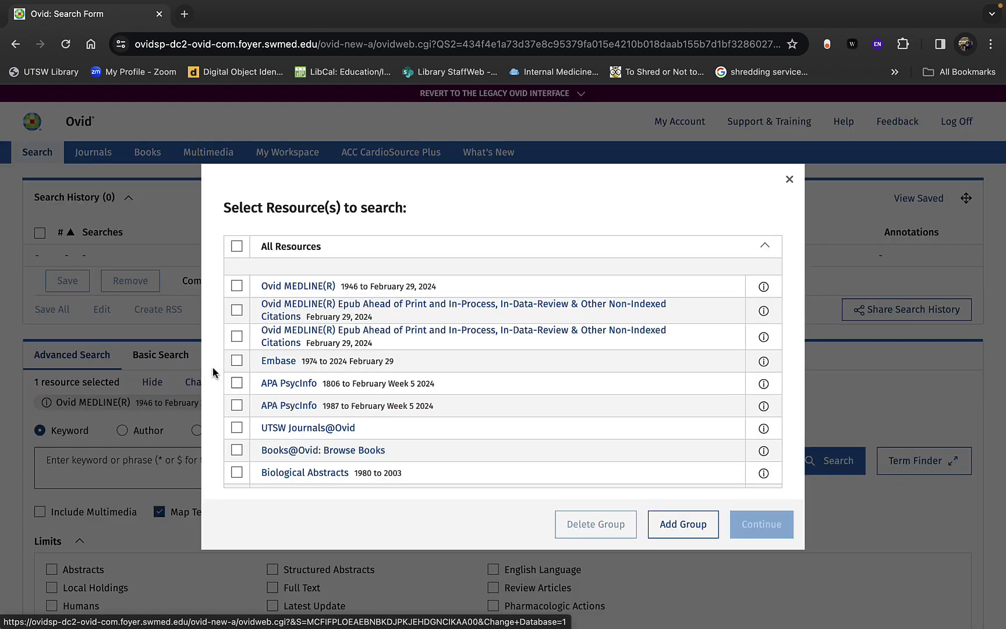
click(237, 338)
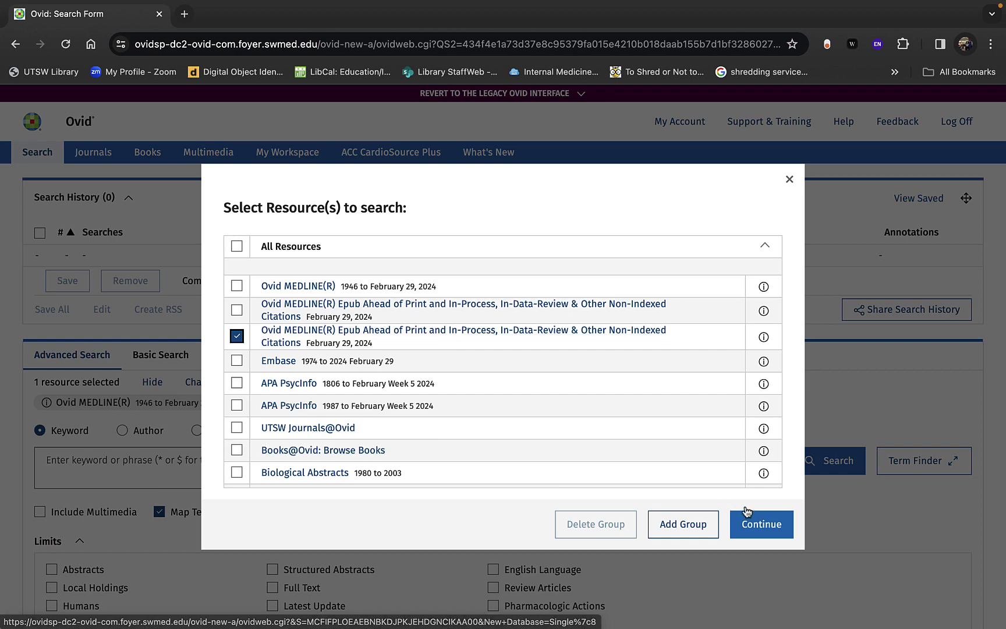
click(765, 529)
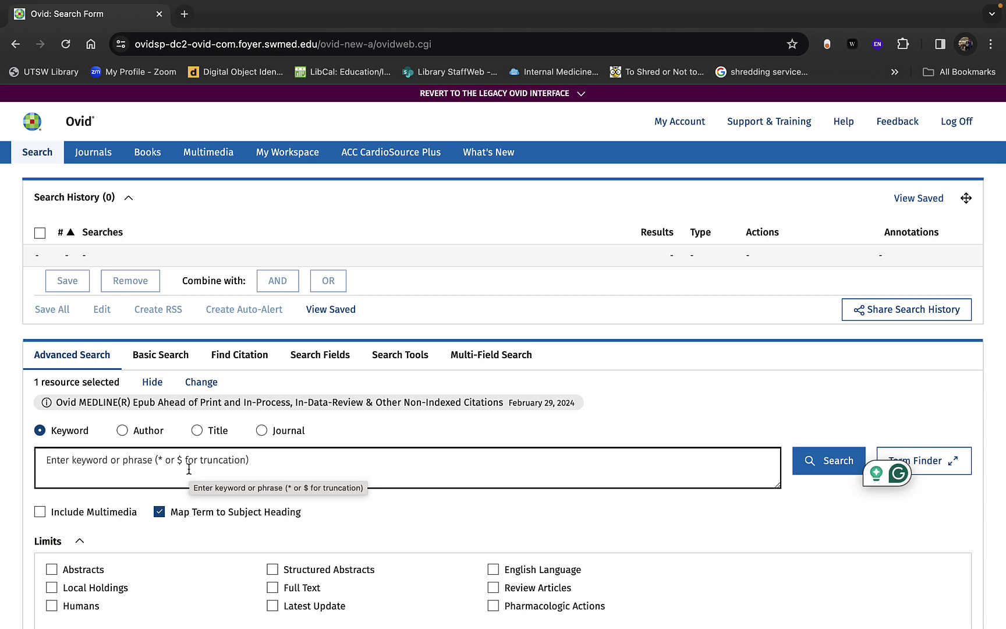
Step: Search 'breast cancer survivors' with mapping and review headings like Breast Neoplasms and Cancer Survivors
text(br)
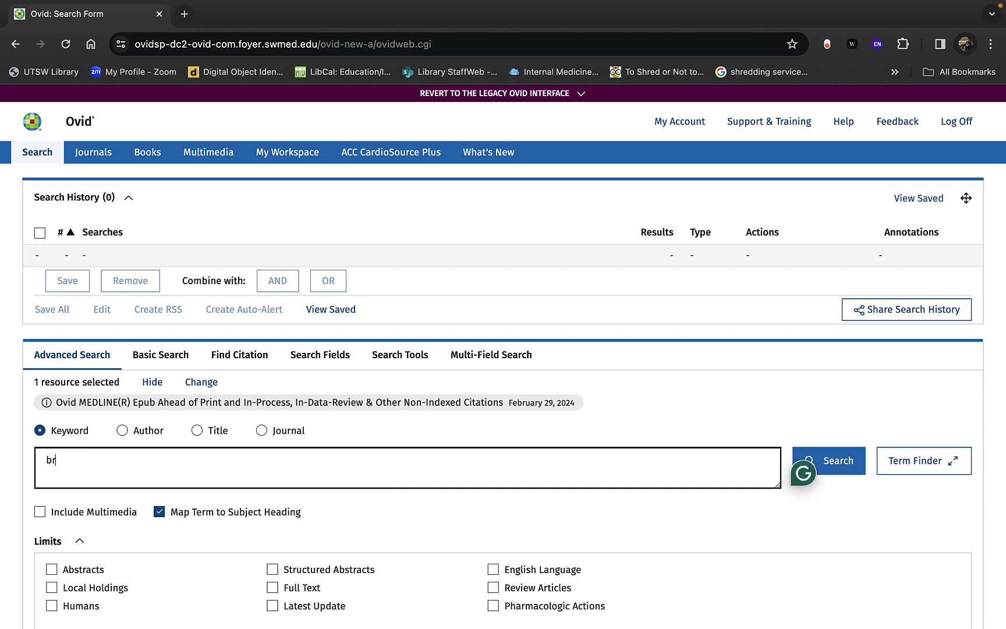
text(east cancer survivors)
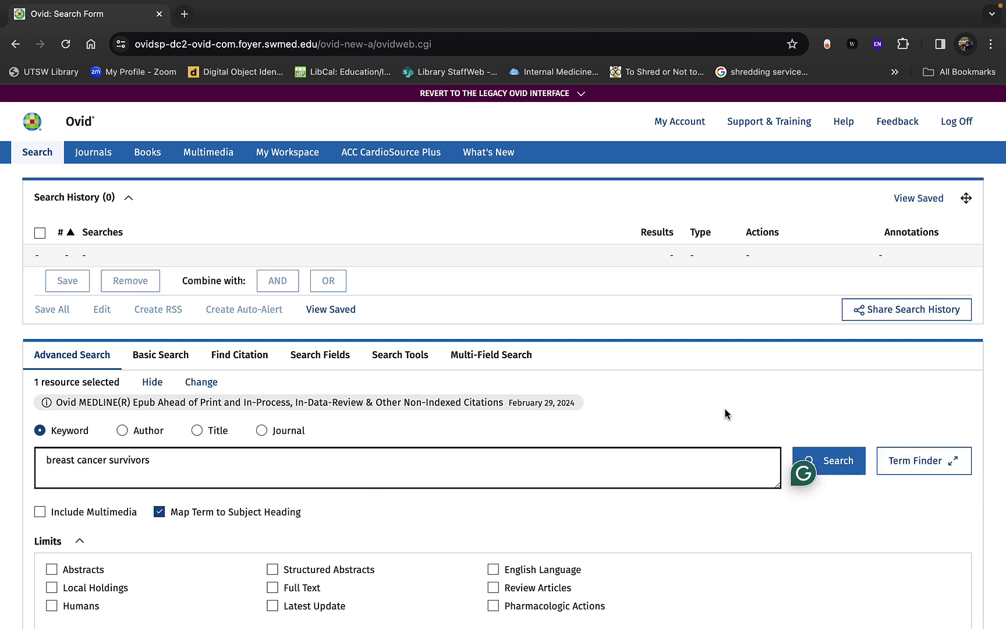
click(847, 460)
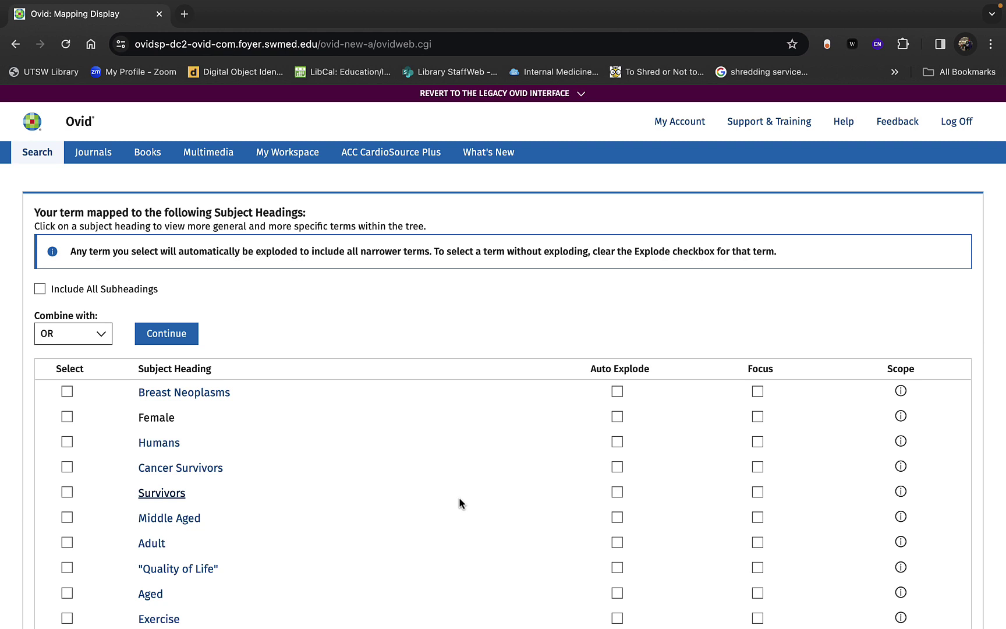
scroll(460, 498, down, 2)
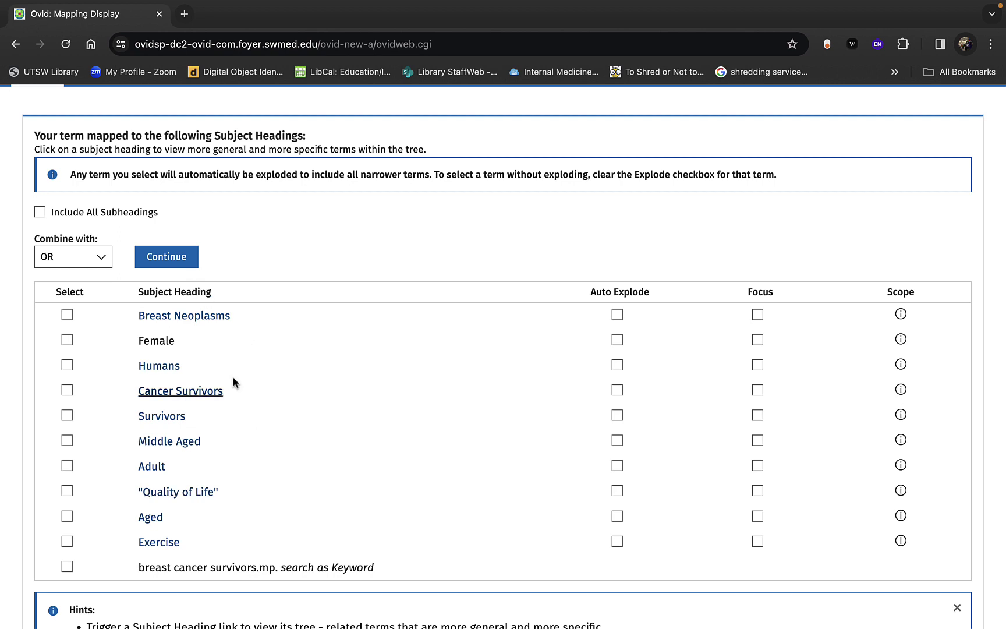
scroll(334, 559, down, 1)
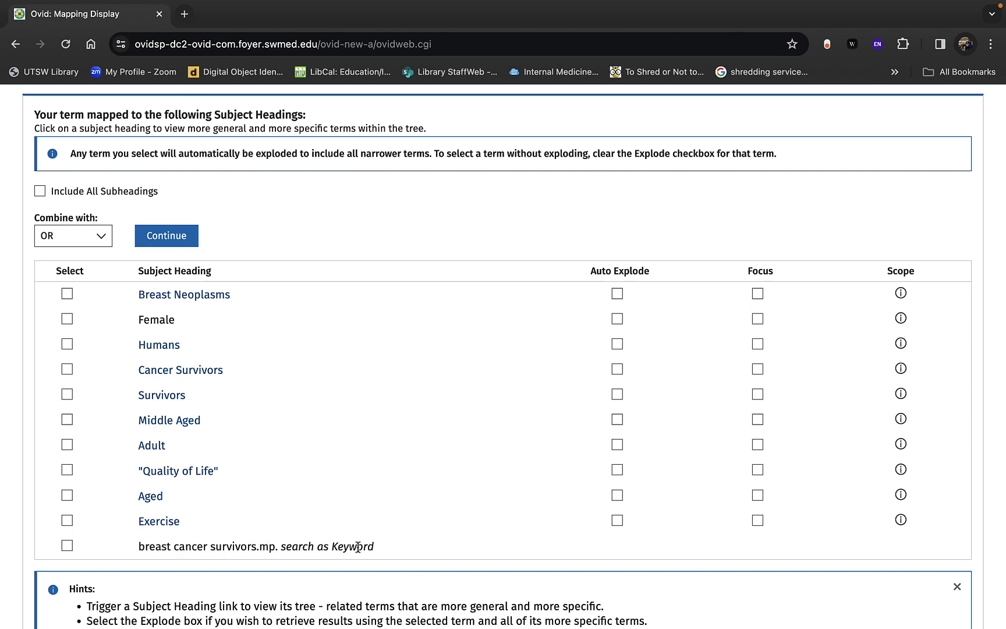
scroll(357, 546, up, 1)
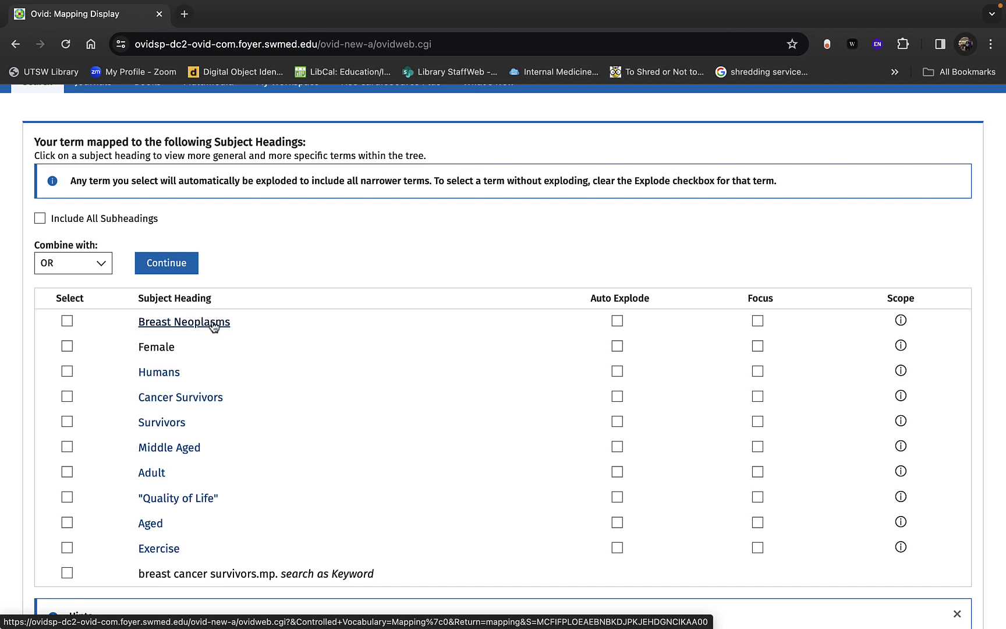
Step: Open the Breast Neoplasms subject tree, view its contexts, and return to the full tree
click(214, 323)
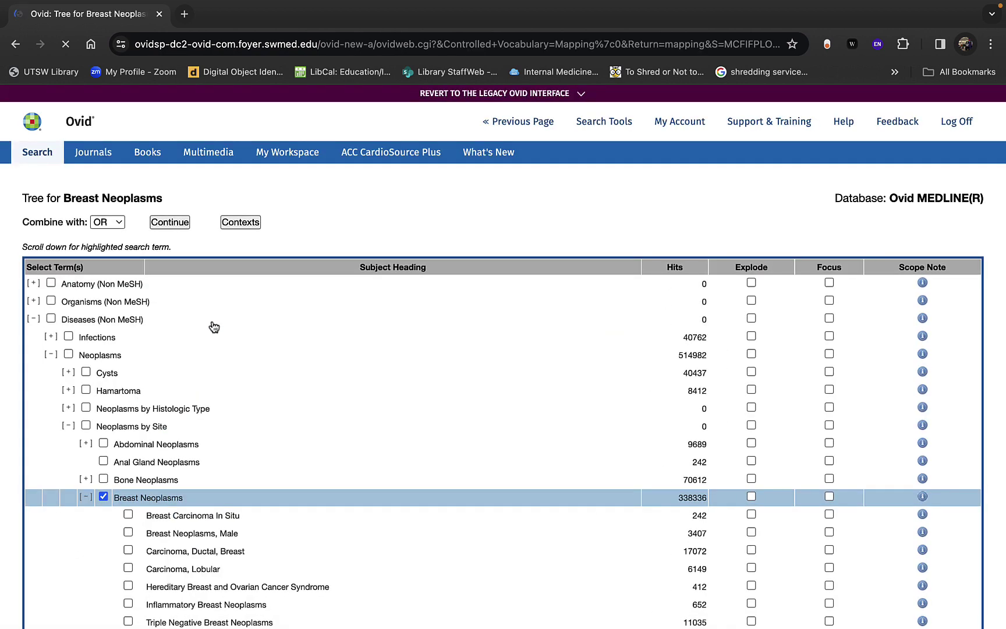
scroll(214, 326, down, 5)
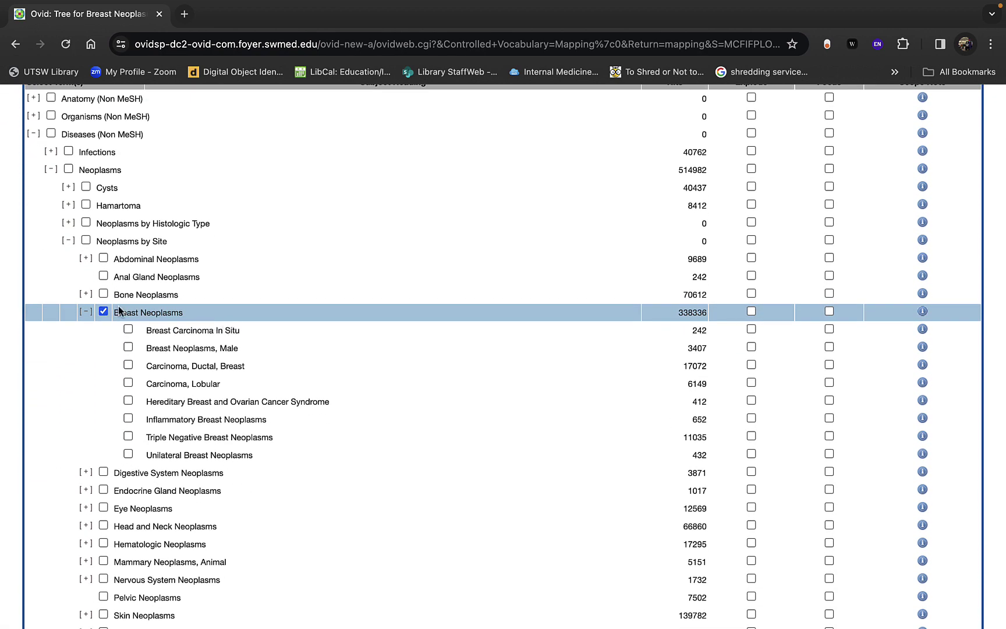
scroll(245, 307, up, 3)
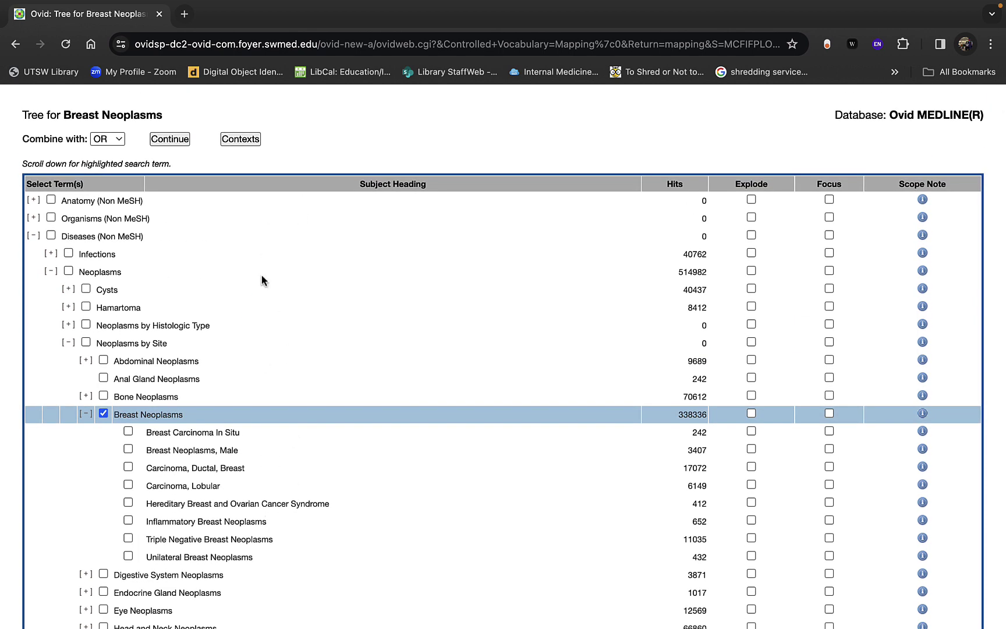
scroll(285, 415, down, 3)
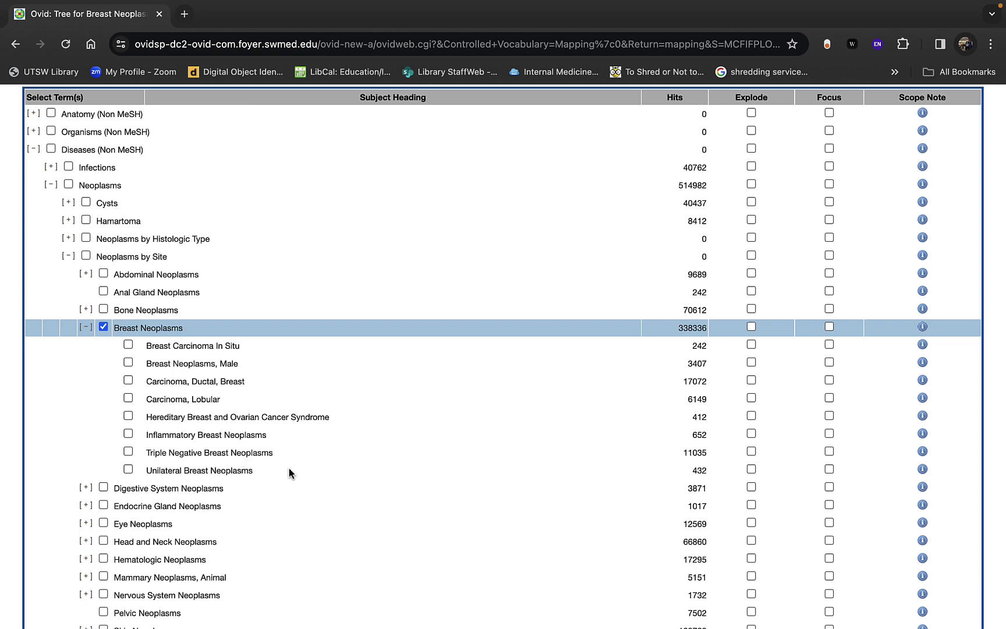
scroll(288, 466, up, 3)
click(241, 179)
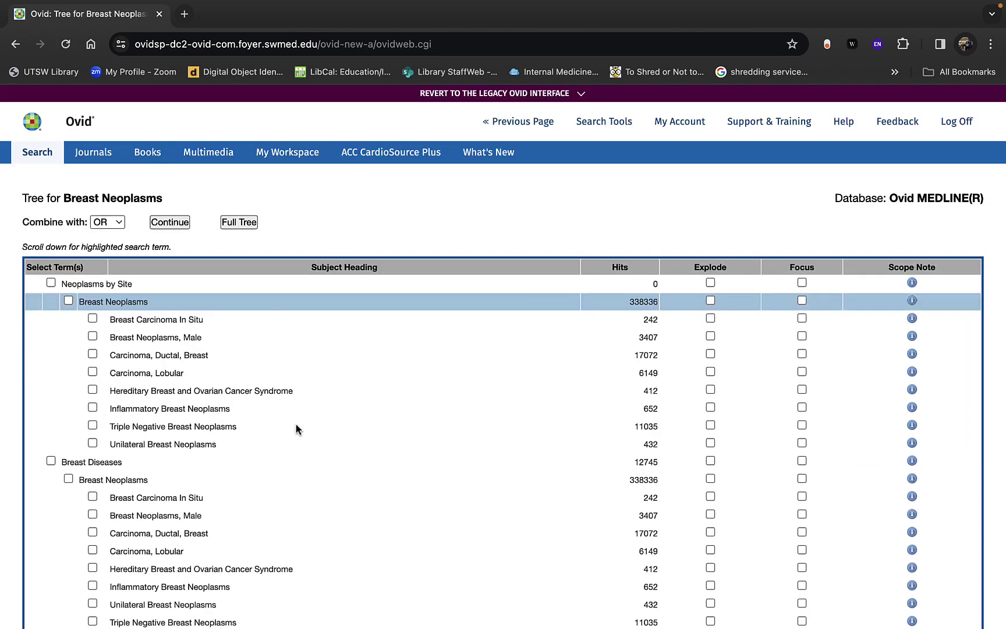
scroll(296, 428, down, 5)
scroll(297, 427, up, 2)
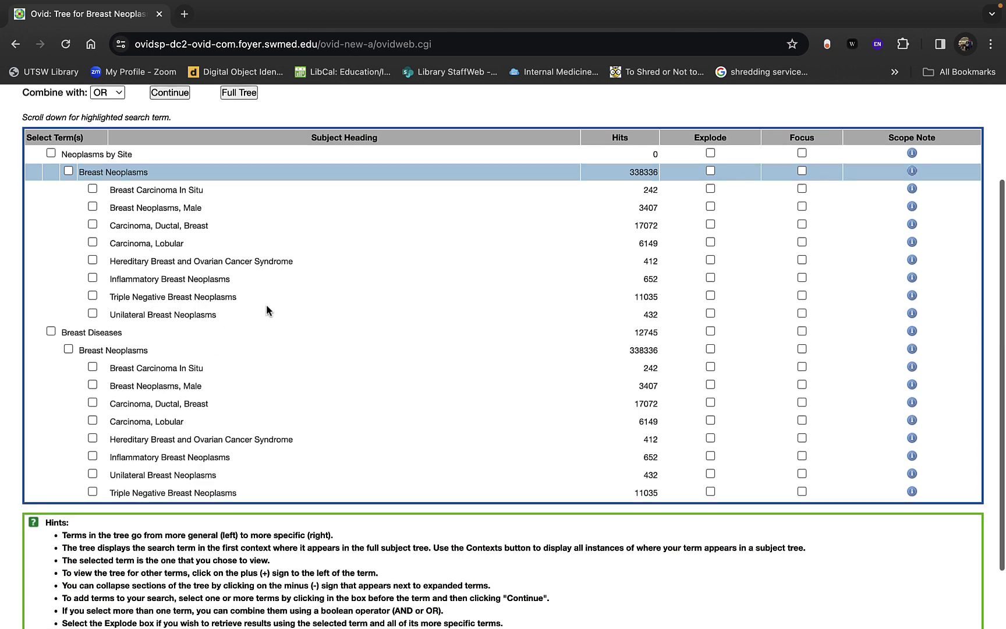
scroll(266, 304, up, 2)
click(239, 157)
Step: Mark Breast Neoplasms (338336 hits) to explode
scroll(276, 355, down, 5)
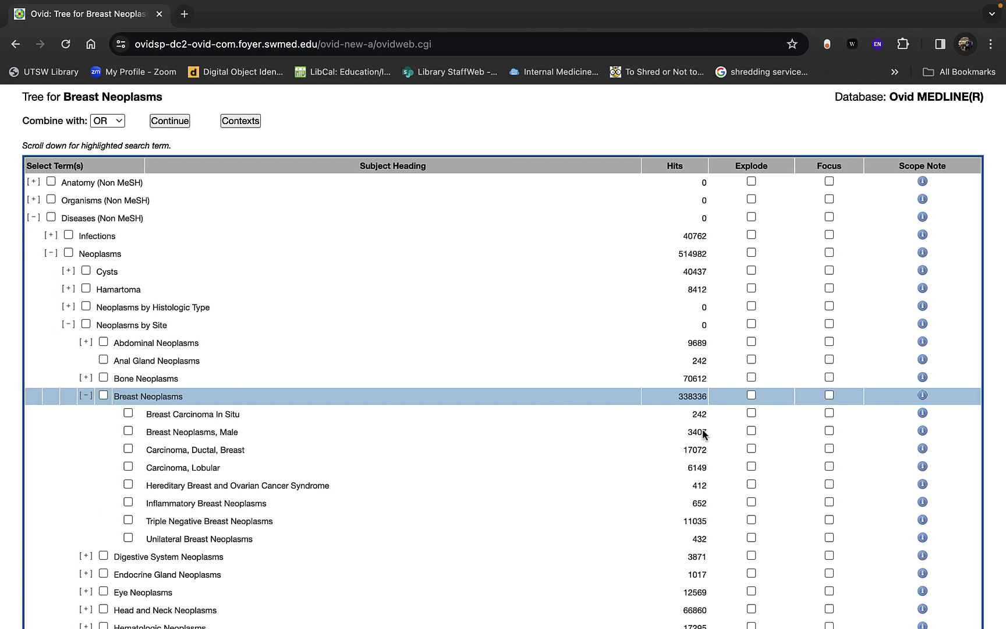
click(751, 396)
scroll(608, 496, up, 2)
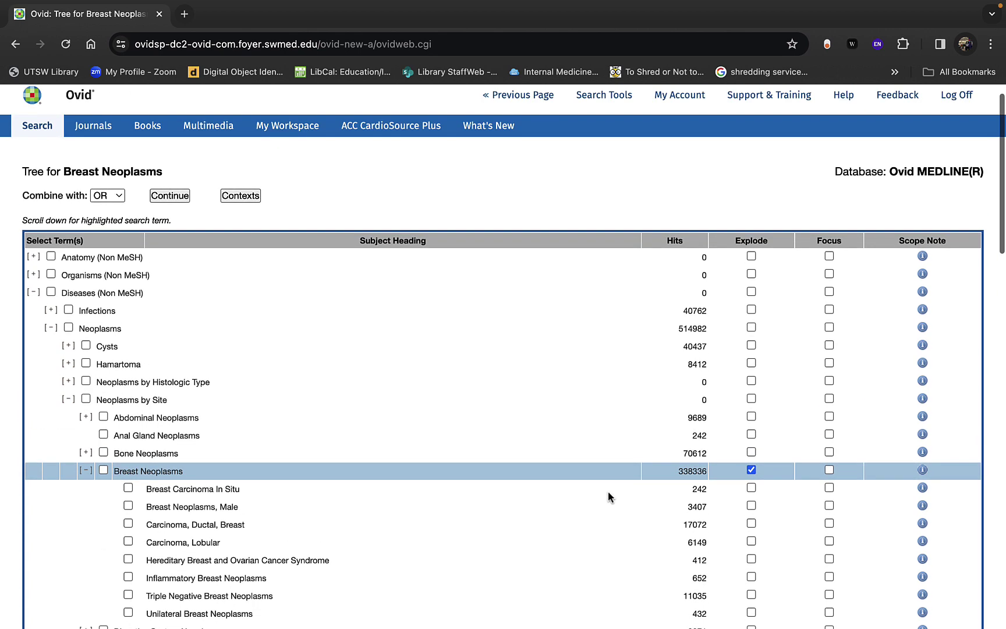
scroll(608, 490, down, 2)
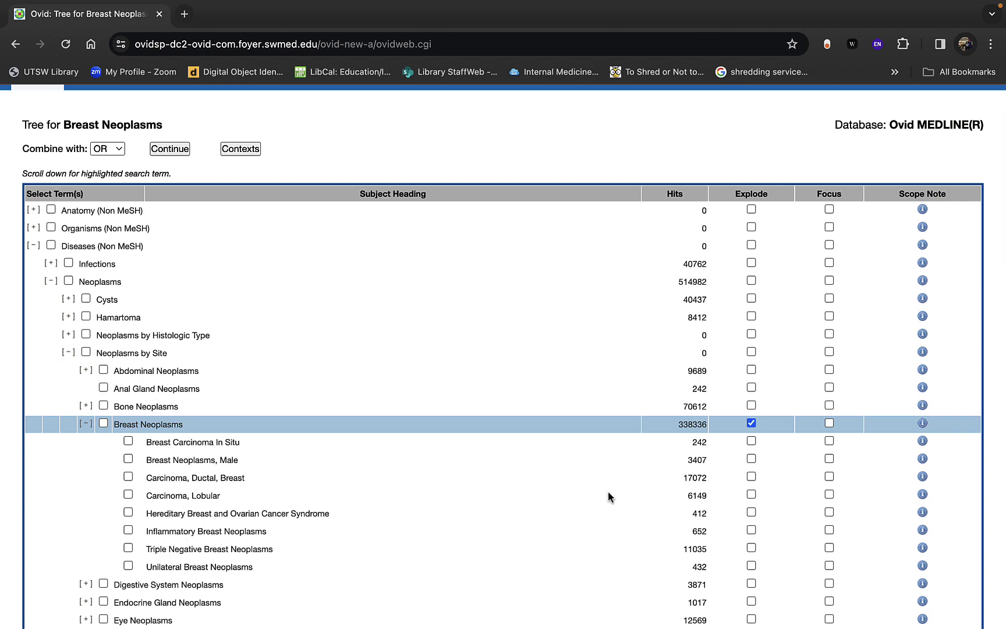
click(923, 424)
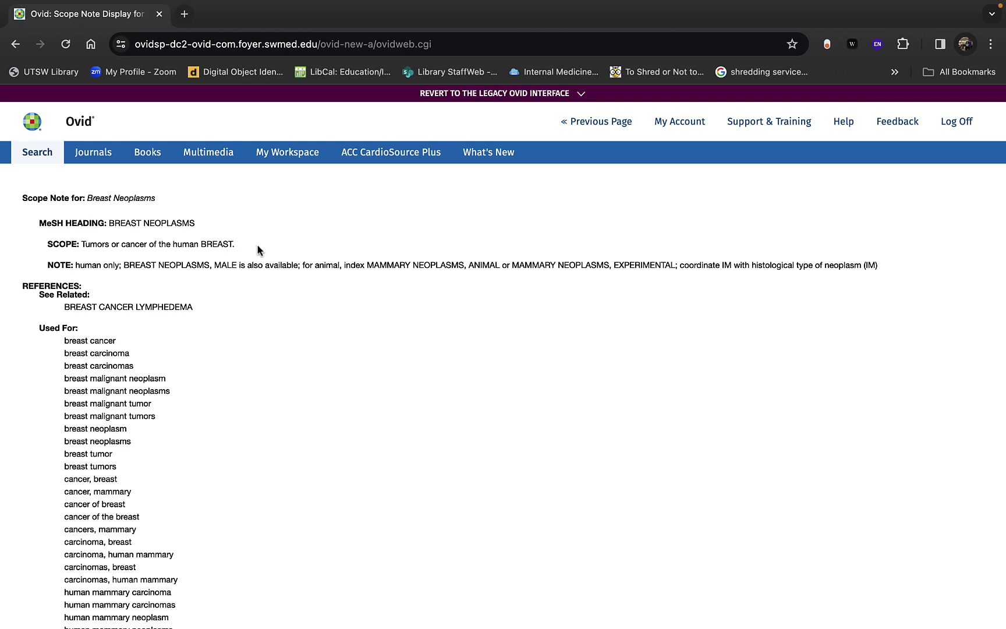
scroll(235, 389, down, 1)
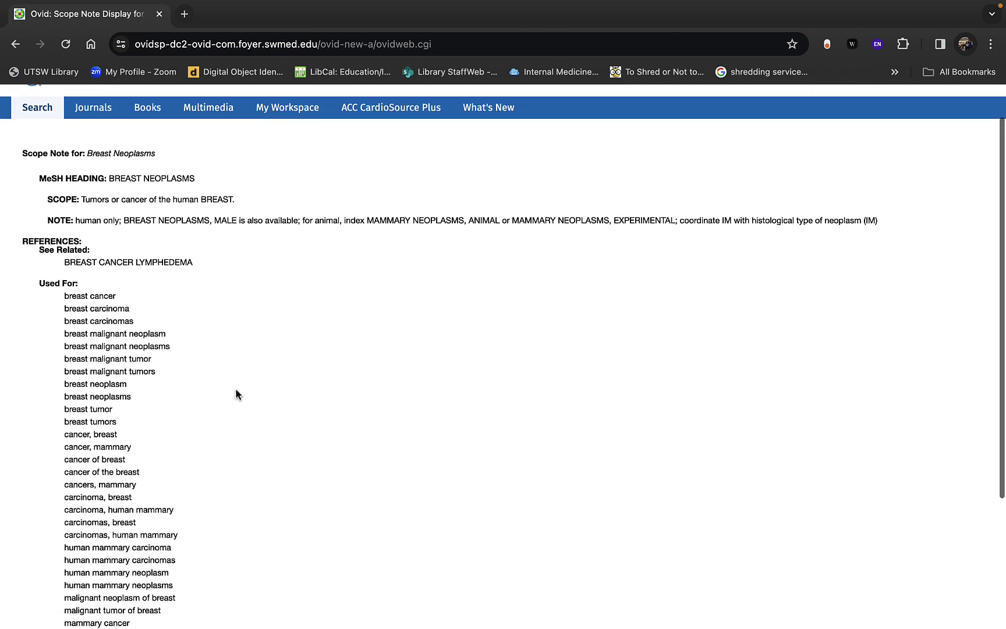
scroll(235, 388, down, 2)
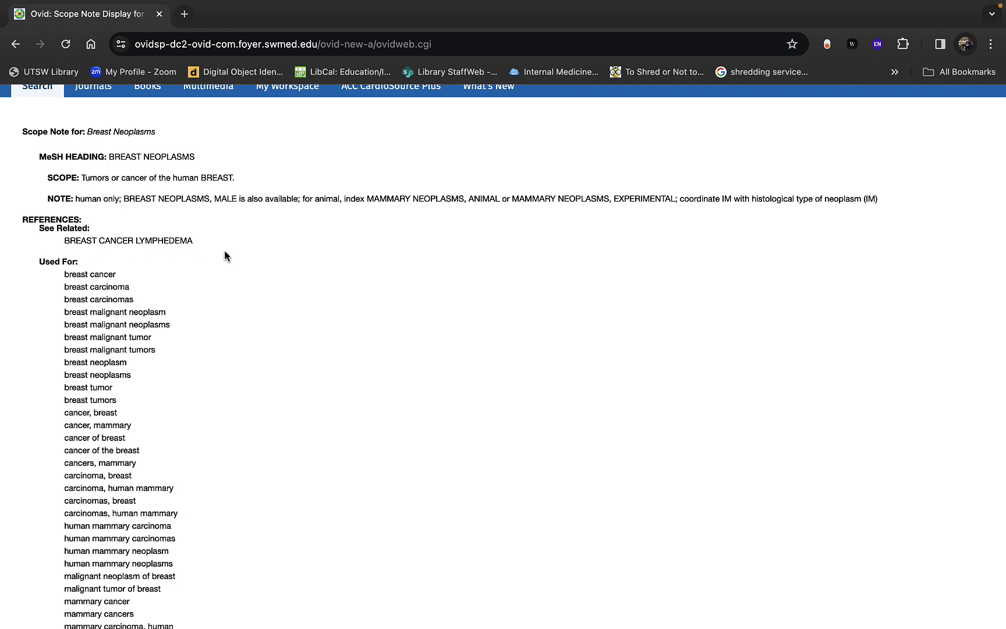
scroll(225, 256, down, 1)
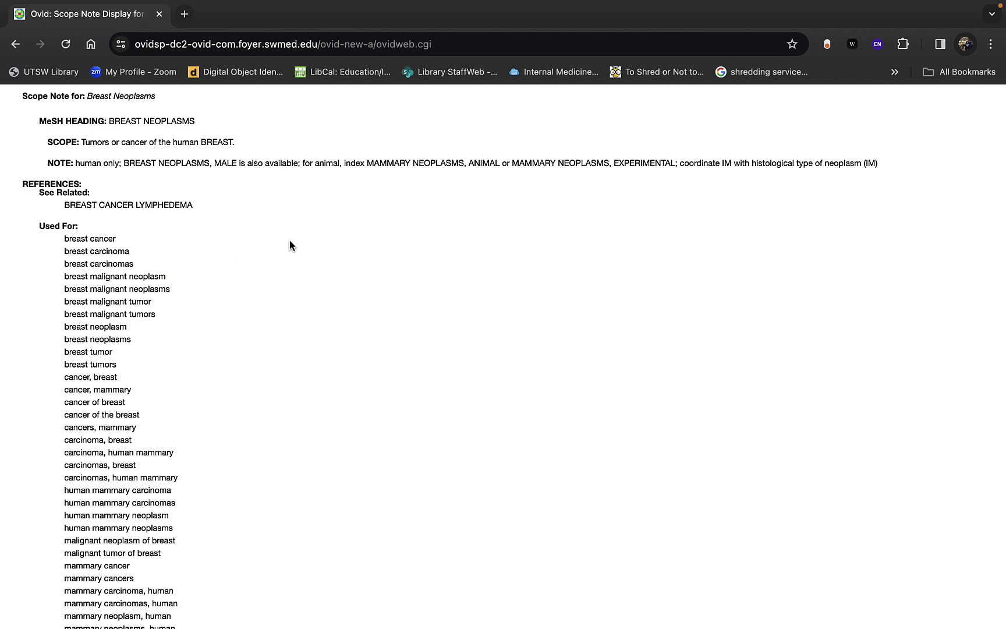
scroll(290, 240, down, 3)
scroll(289, 245, up, 1)
scroll(249, 297, down, 2)
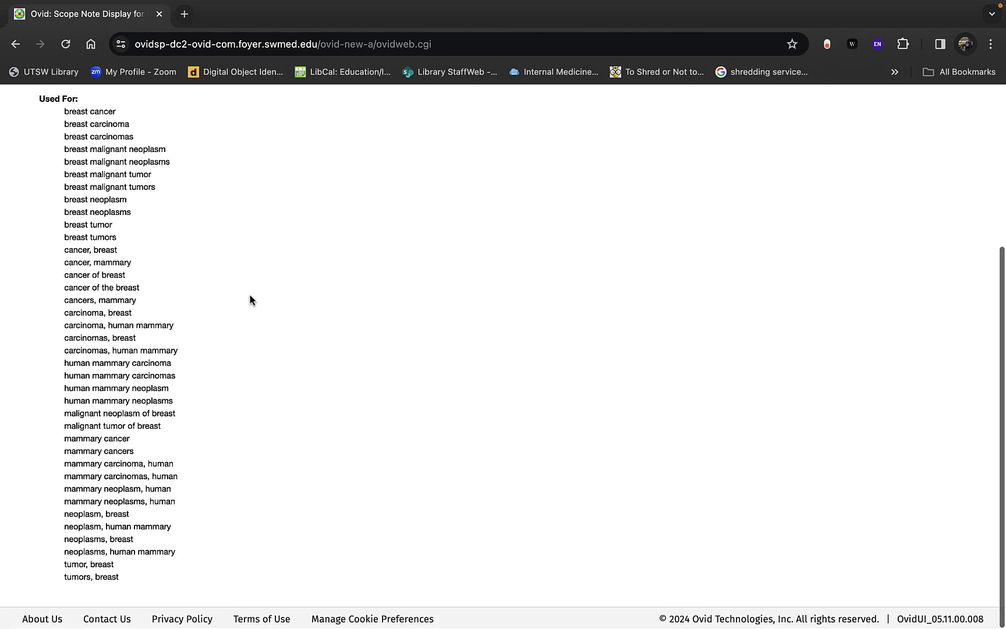
scroll(249, 297, up, 5)
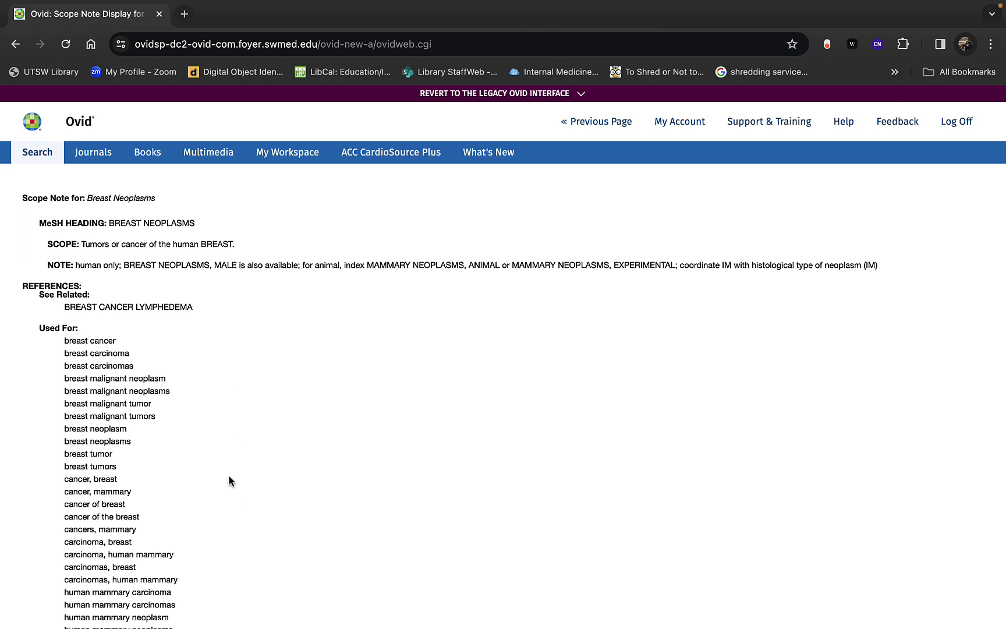
scroll(229, 477, down, 2)
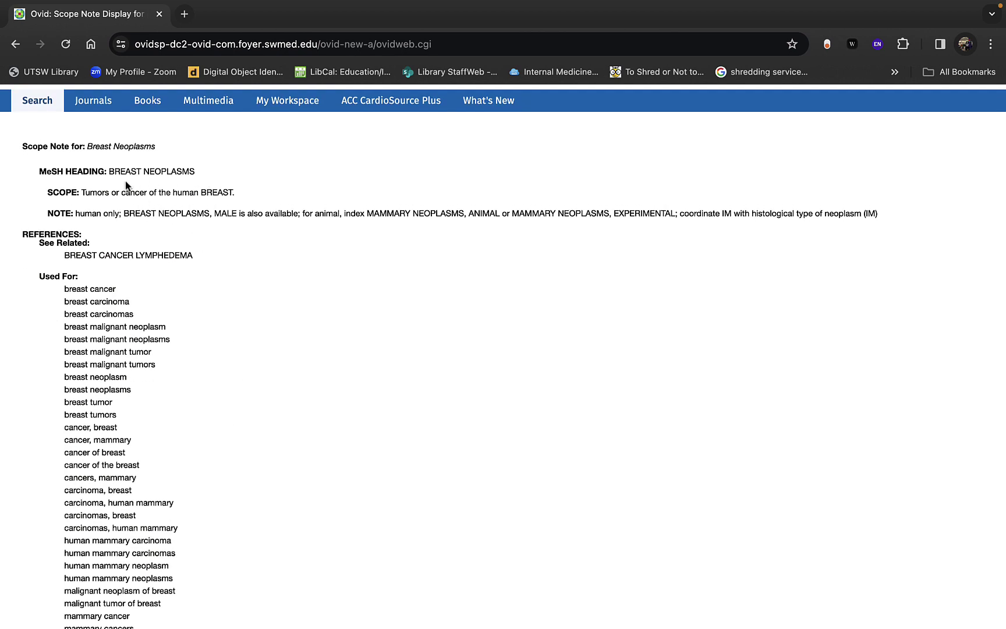
scroll(185, 460, down, 6)
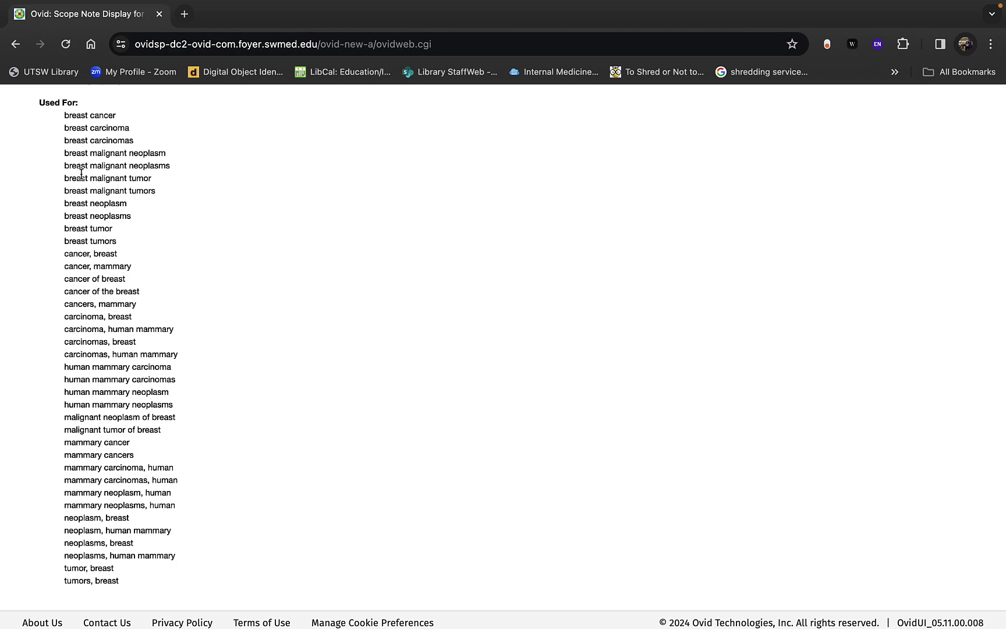
key(super+equal)
scroll(81, 173, down, 2)
scroll(81, 174, up, 5)
key(super+minus)
key(super+minus)
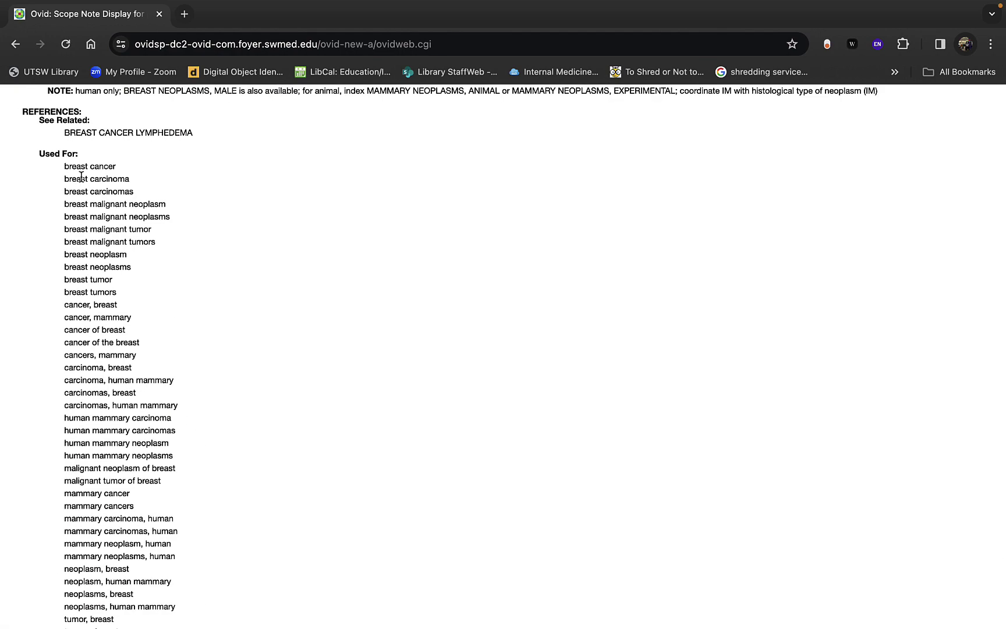
scroll(82, 180, up, 3)
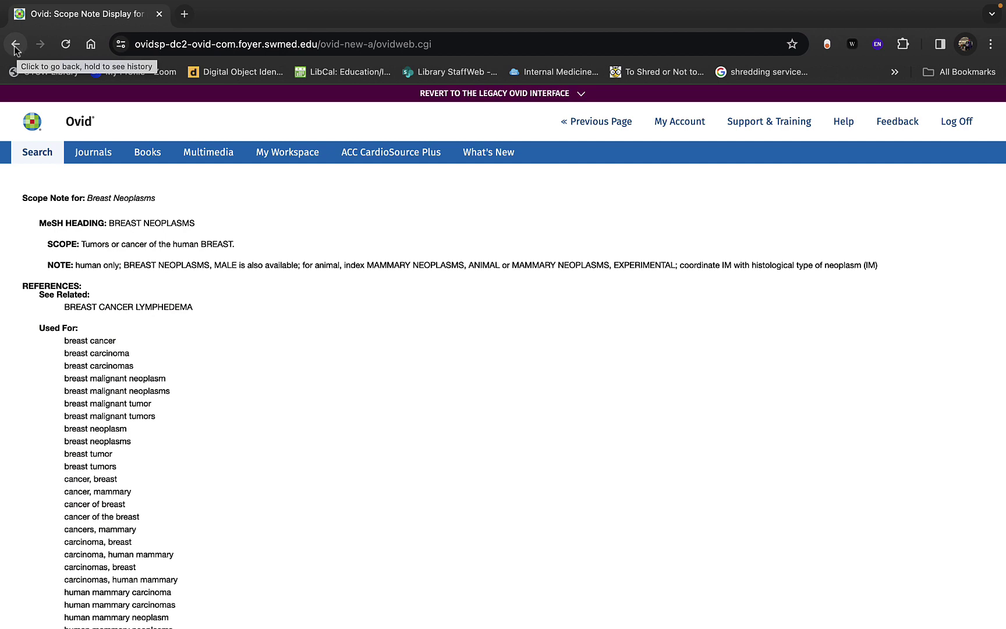
Step: Return to the Breast Neoplasms tree and continue with the heading exploded
click(594, 123)
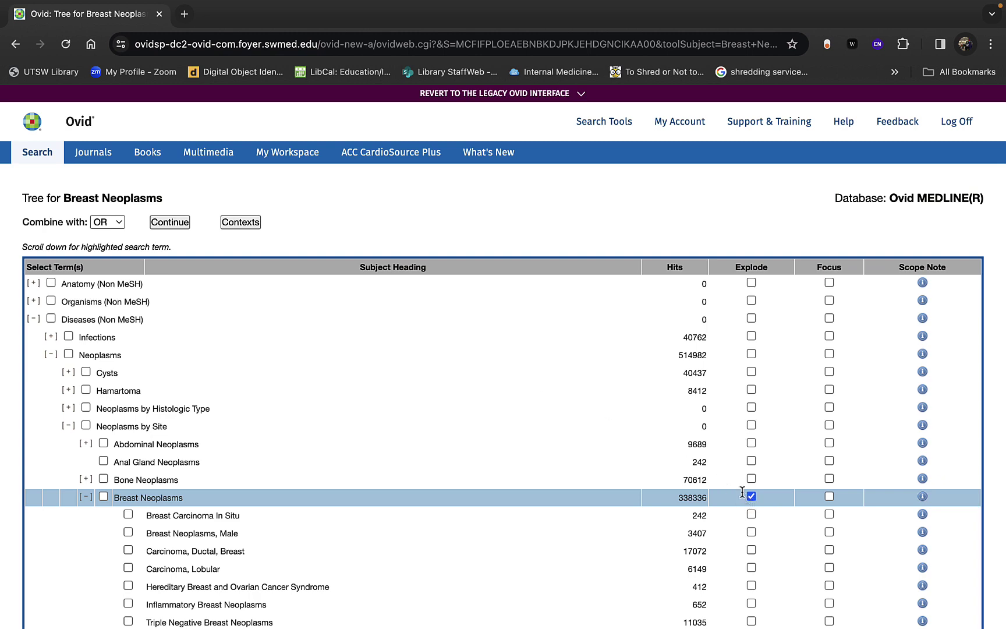
click(175, 225)
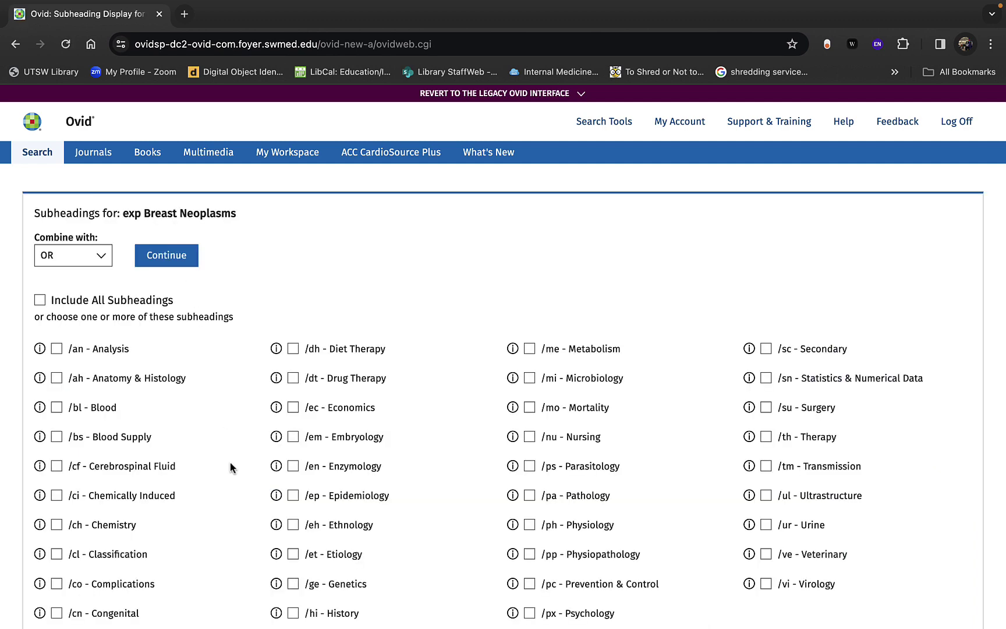
Step: Skip all subheadings, adding exp Breast Neoplasms/ as search 1 with 350833 results
scroll(232, 467, down, 3)
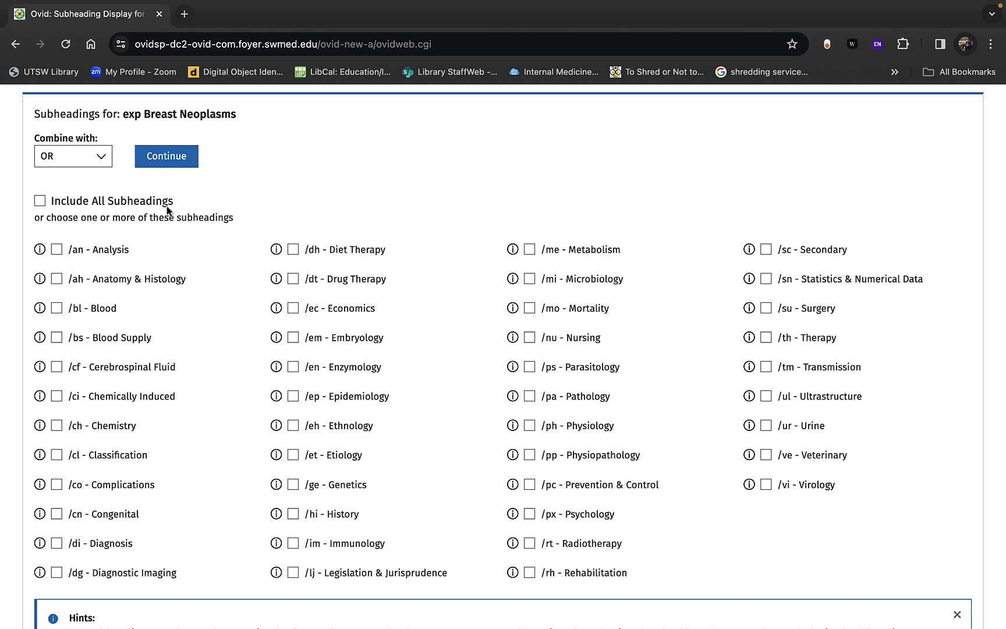
click(169, 169)
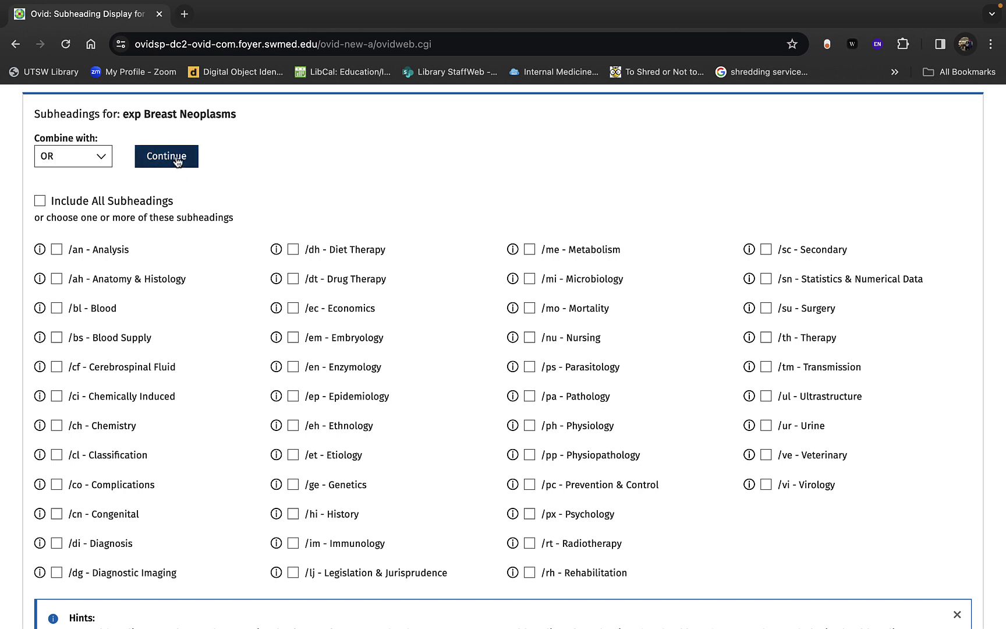
click(178, 161)
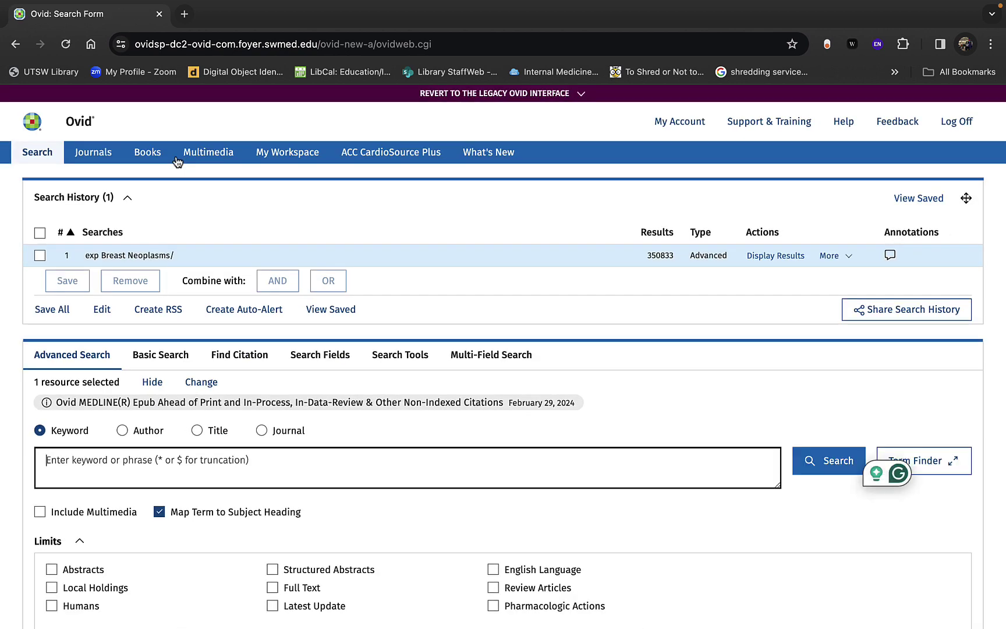
Step: Display and scroll through the 350833 exp Breast Neoplasms results
click(768, 257)
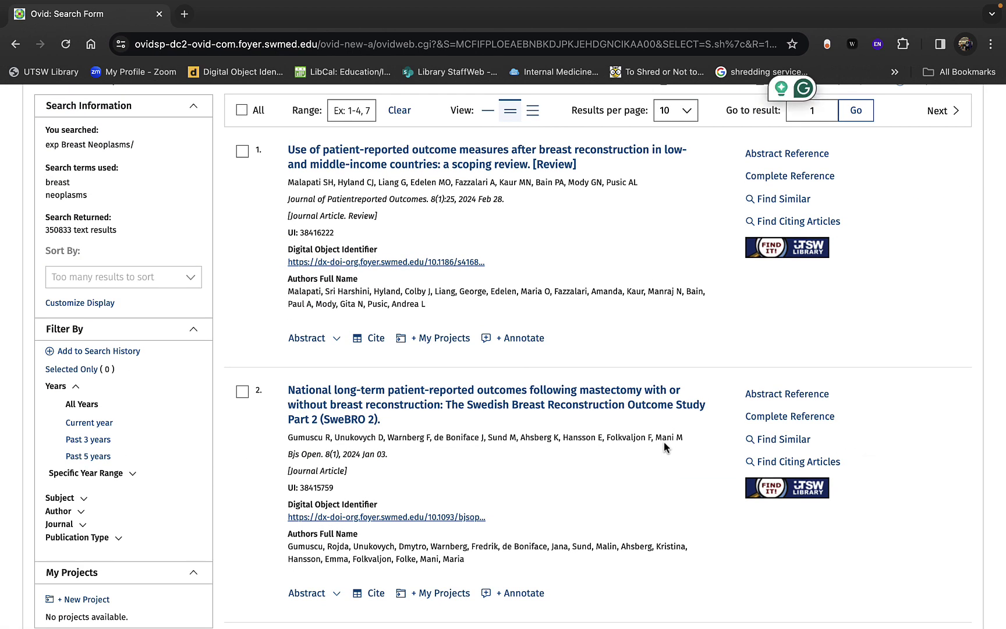
scroll(663, 441, down, 5)
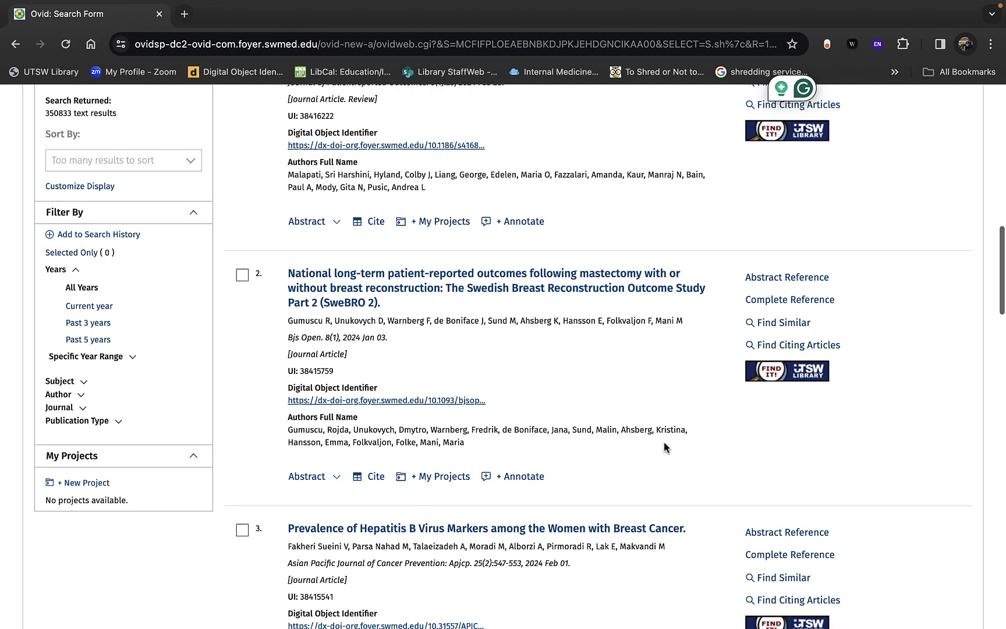
scroll(665, 443, up, 8)
scroll(664, 444, down, 3)
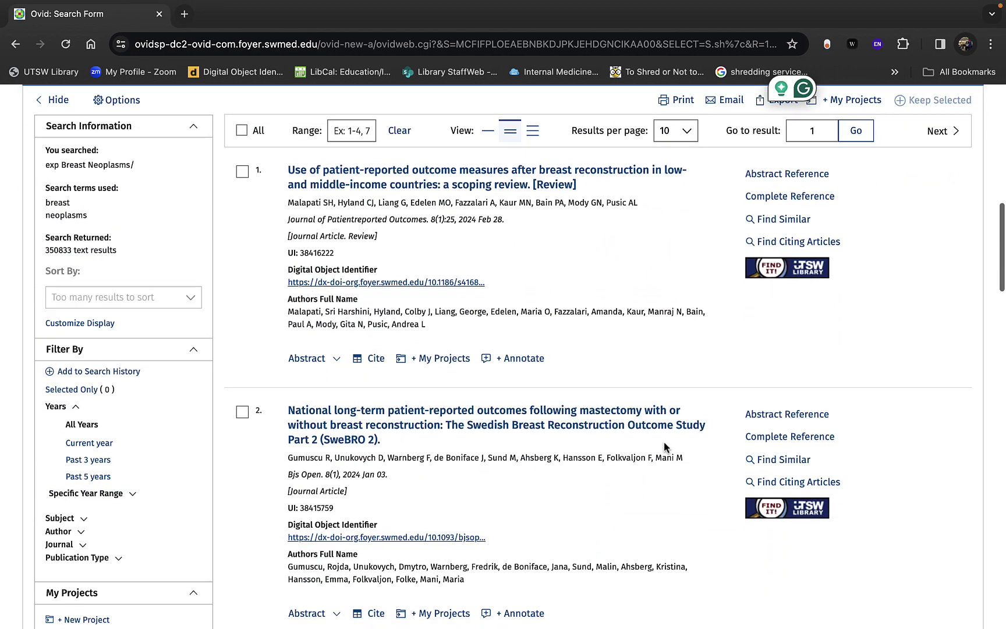
scroll(665, 446, up, 1)
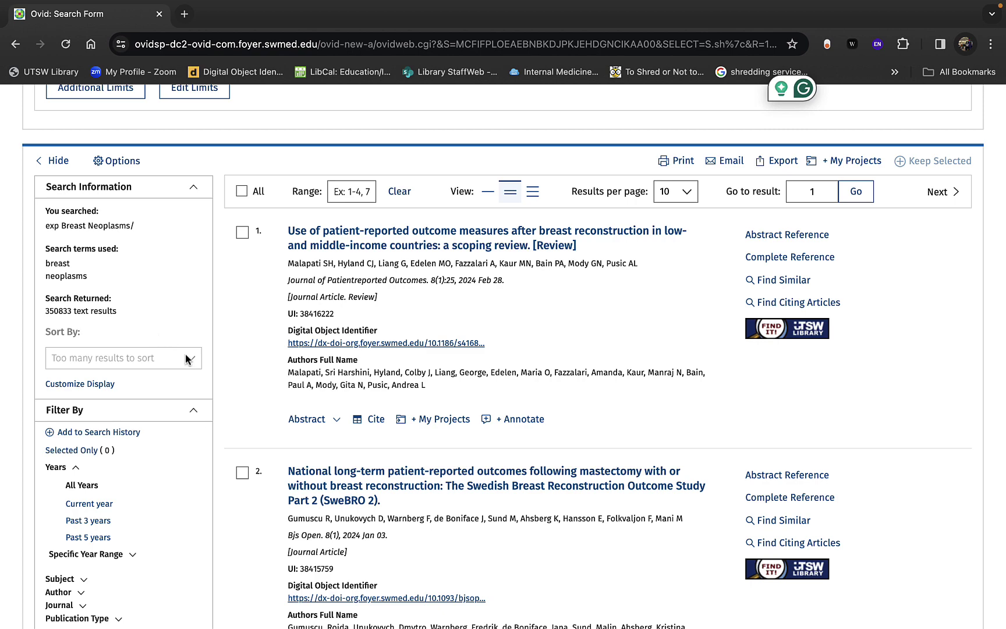
scroll(178, 439, down, 1)
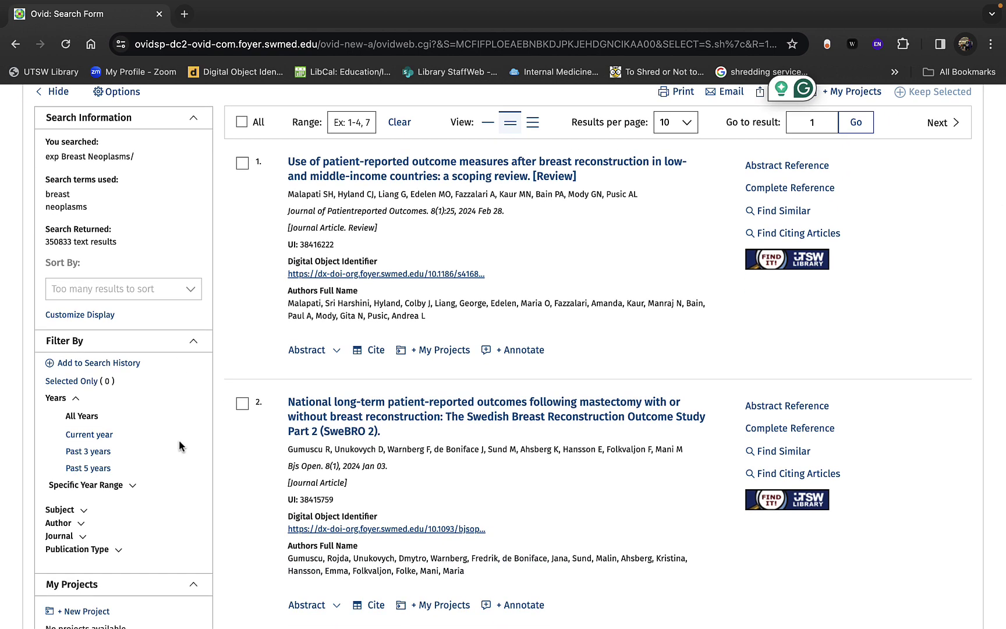
click(96, 315)
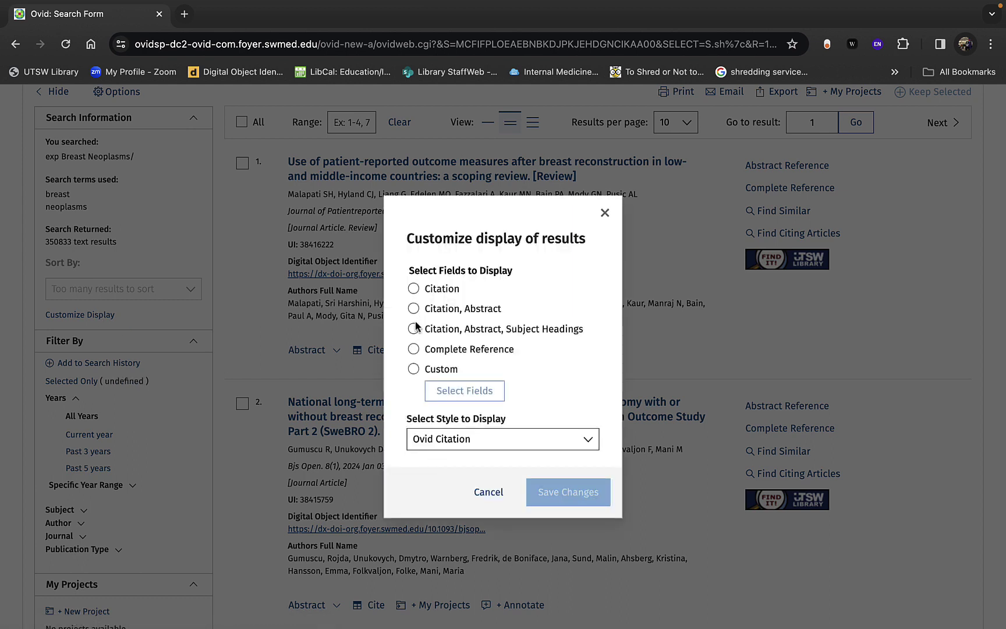
Step: Set results to display Citation, Abstract and Subject Headings
click(414, 330)
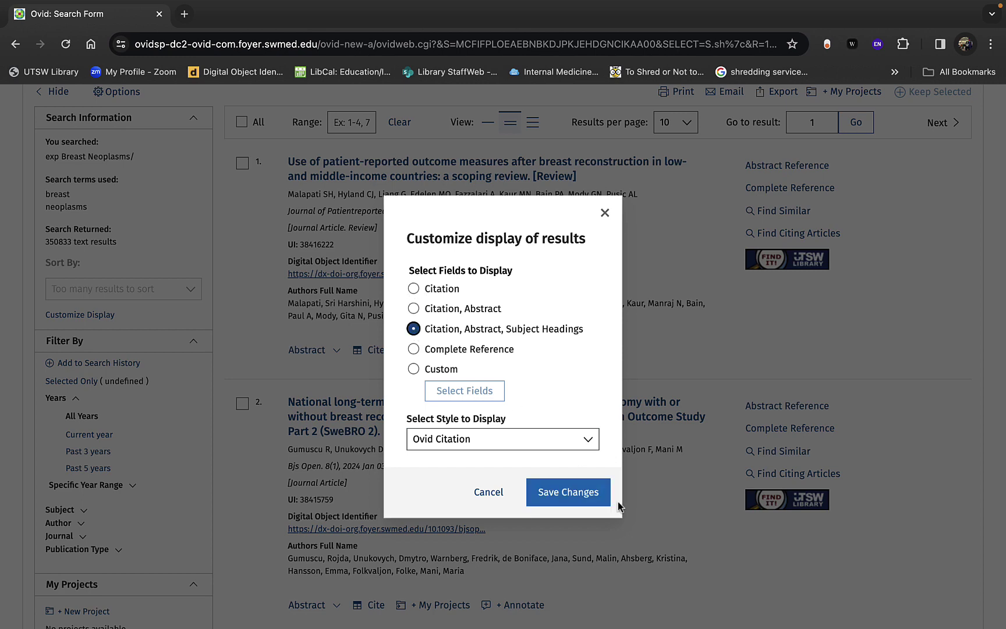
click(588, 494)
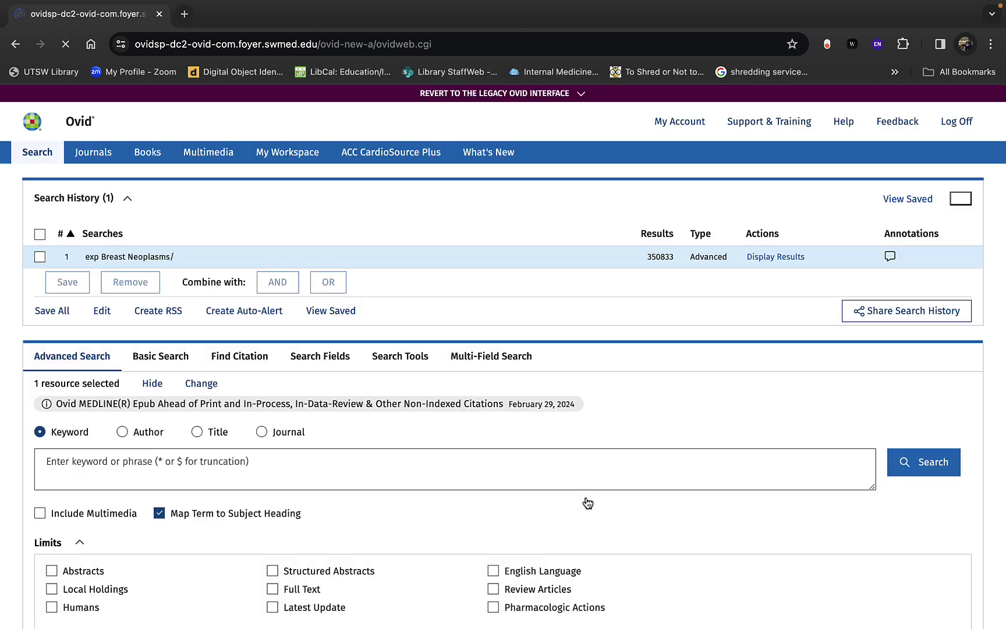
scroll(503, 551, down, 10)
scroll(504, 551, down, 12)
scroll(504, 556, up, 3)
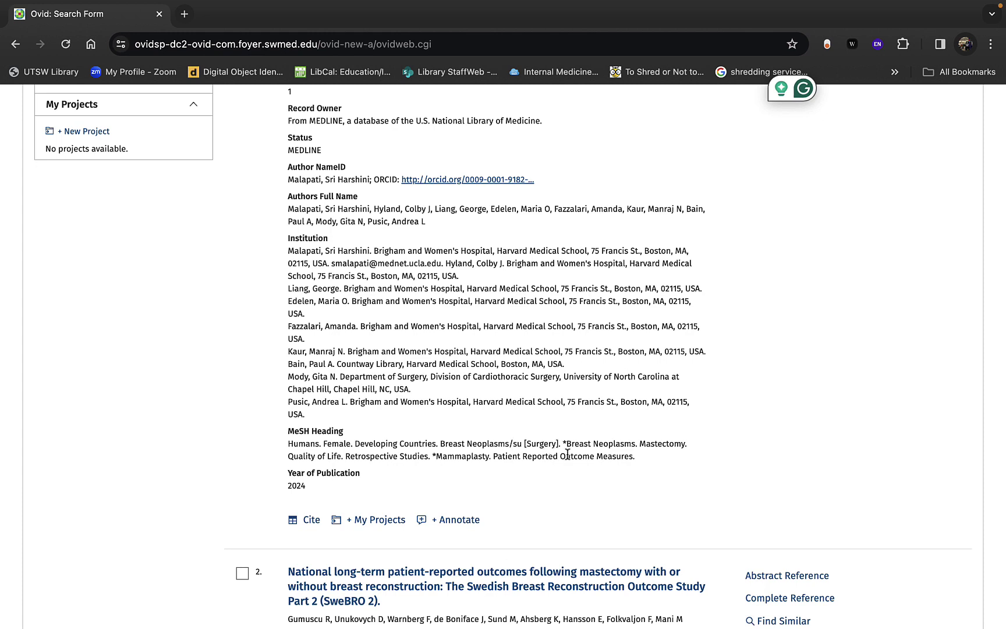
Step: Highlight the Breast Neoplasms/su [Surgery] heading and scroll back up to the search form
drag(558, 444, 440, 445)
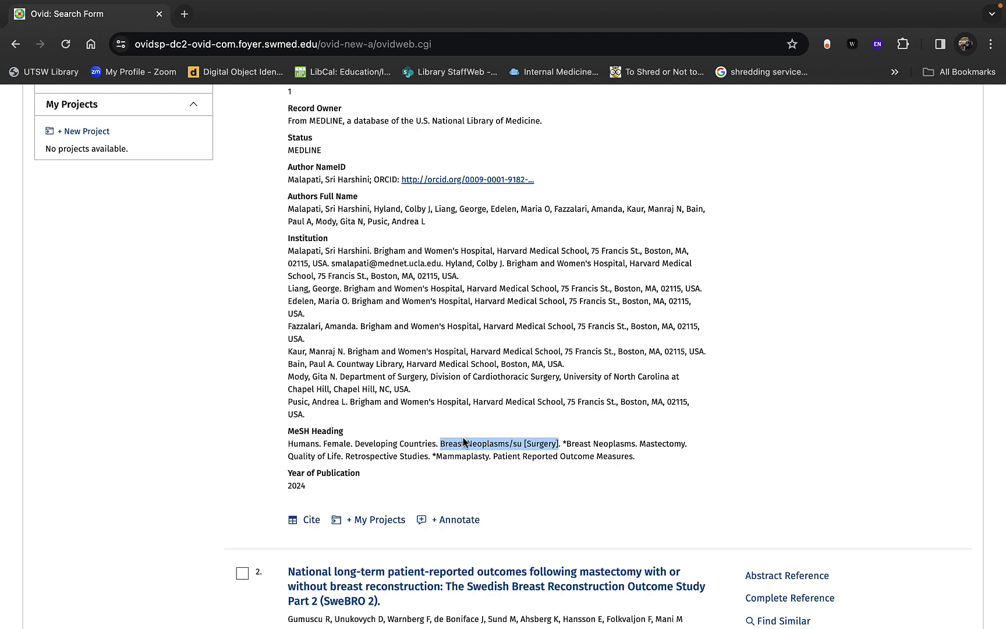
scroll(464, 443, up, 2)
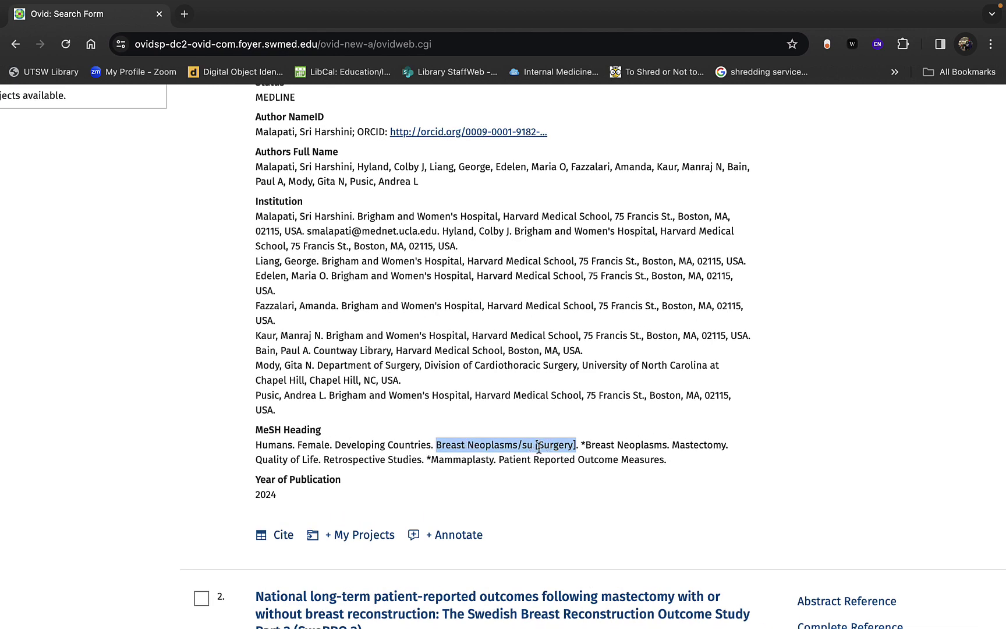
scroll(538, 447, down, 2)
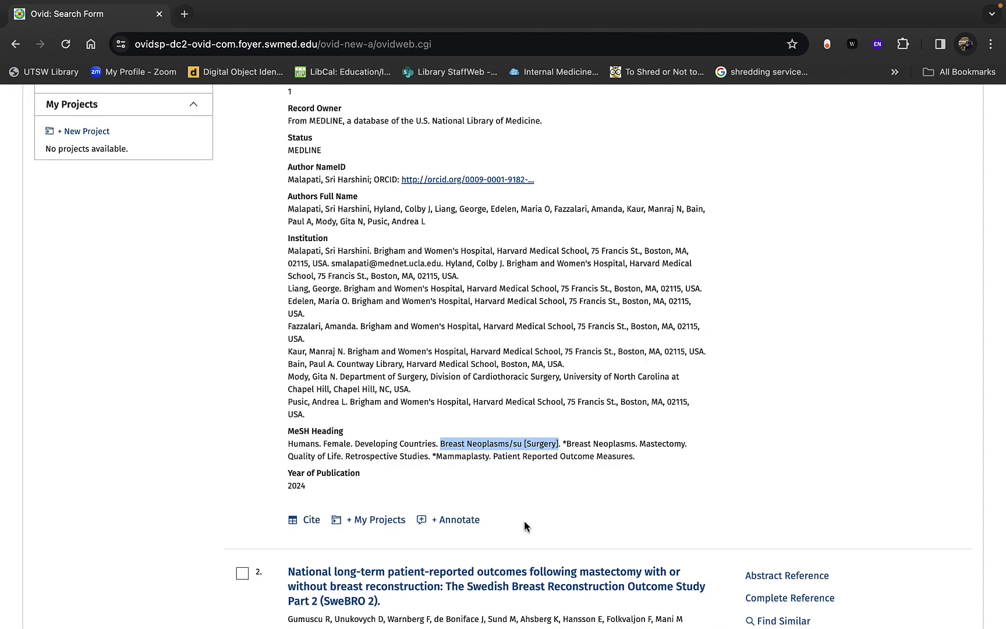
scroll(524, 520, down, 8)
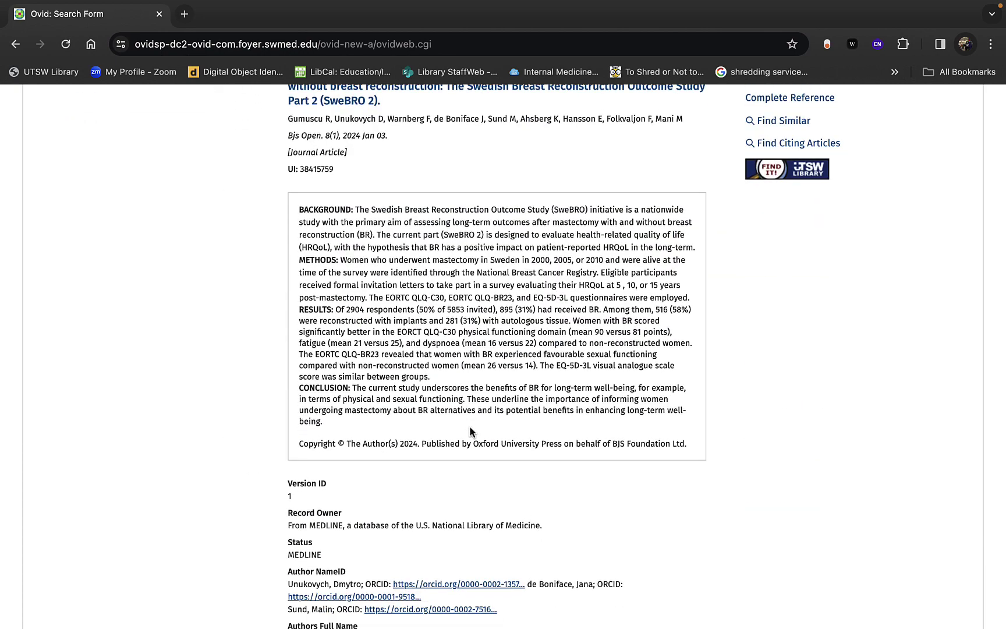
scroll(471, 431, down, 10)
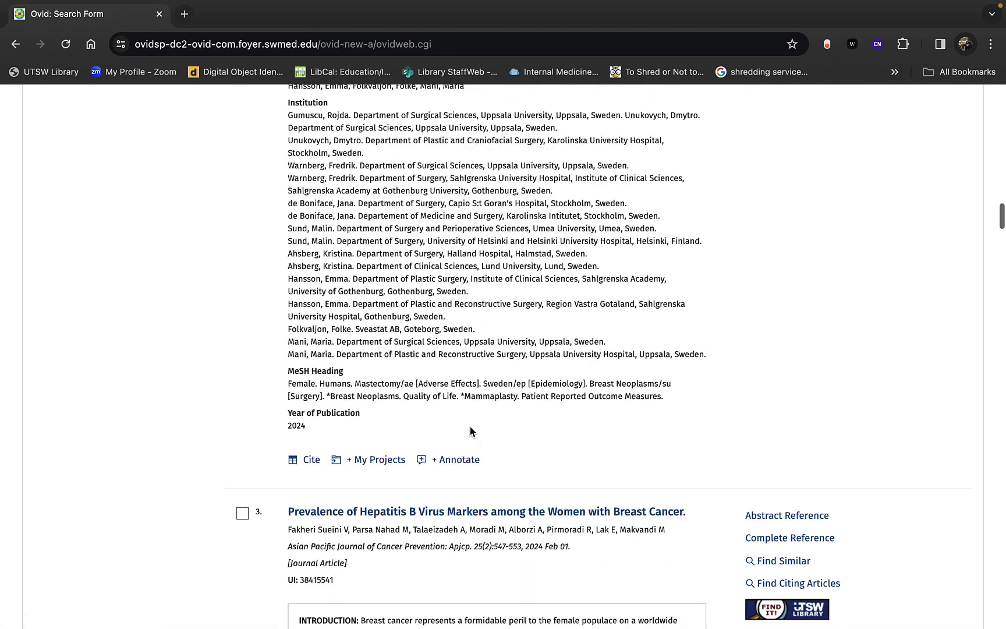
scroll(470, 431, up, 1)
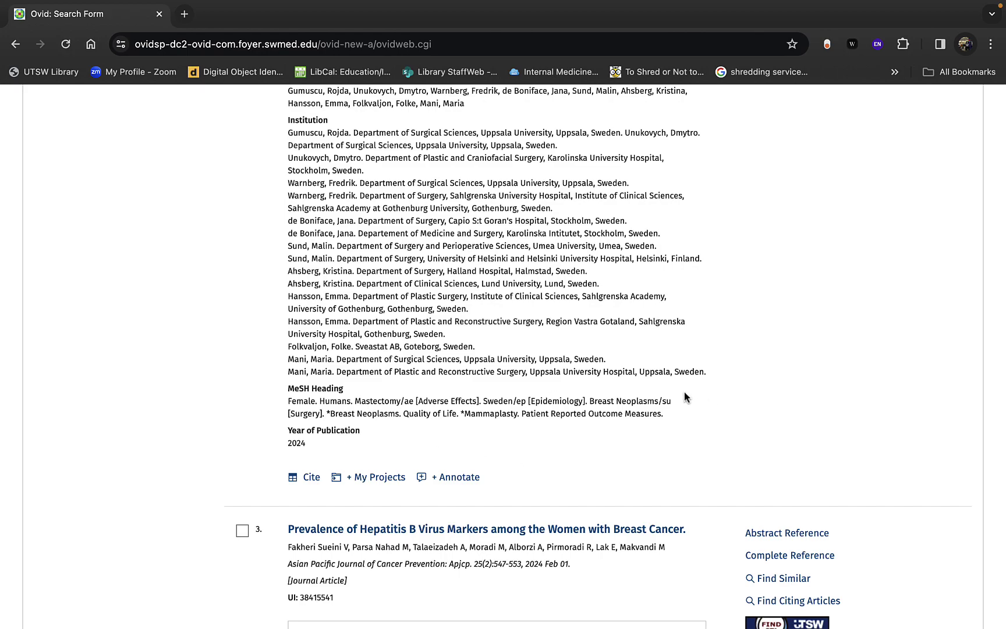
scroll(589, 539, down, 4)
scroll(589, 535, up, 9)
scroll(590, 530, up, 15)
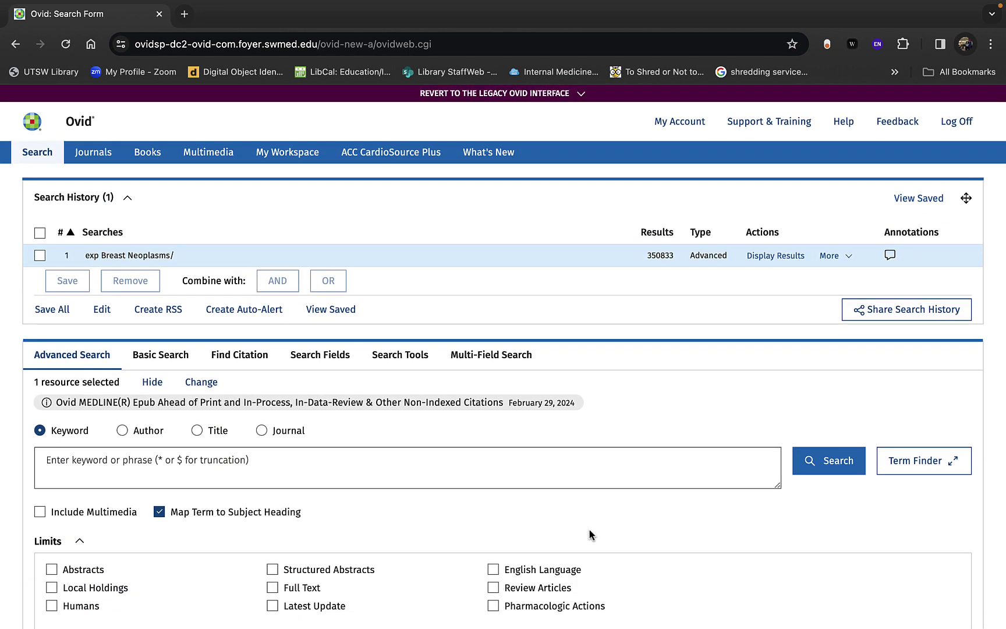
Step: Submit 'breast neoplasm' as a keyword search with Map Term to Subject Heading on
click(425, 451)
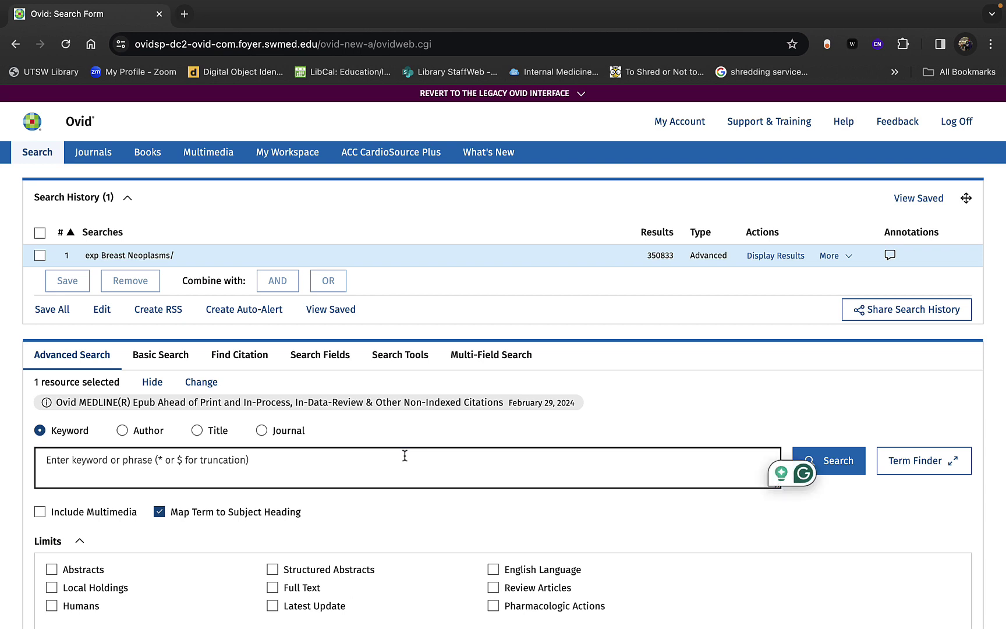
click(159, 512)
click(252, 481)
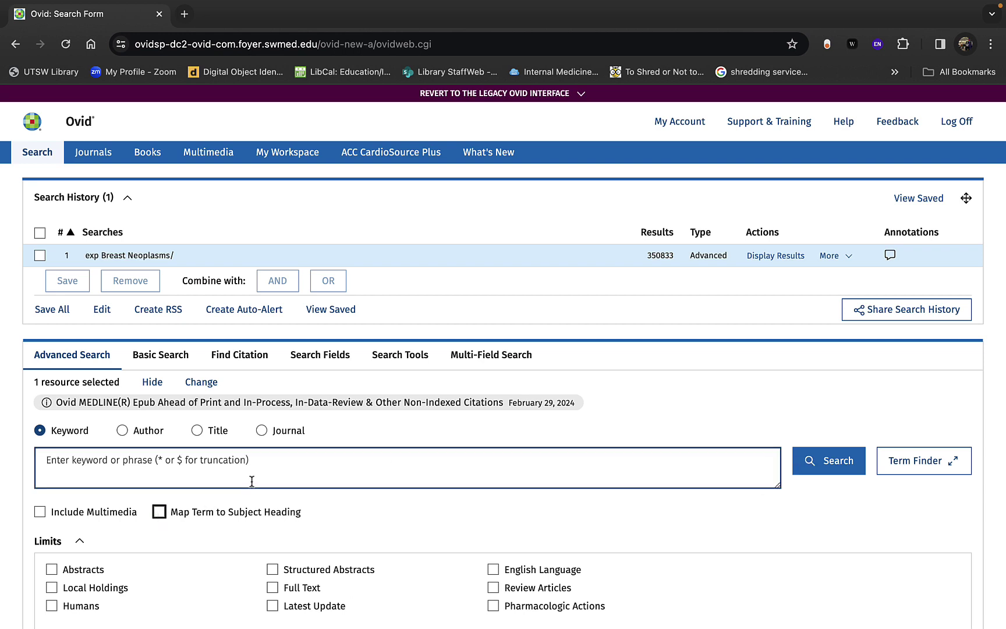
click(159, 512)
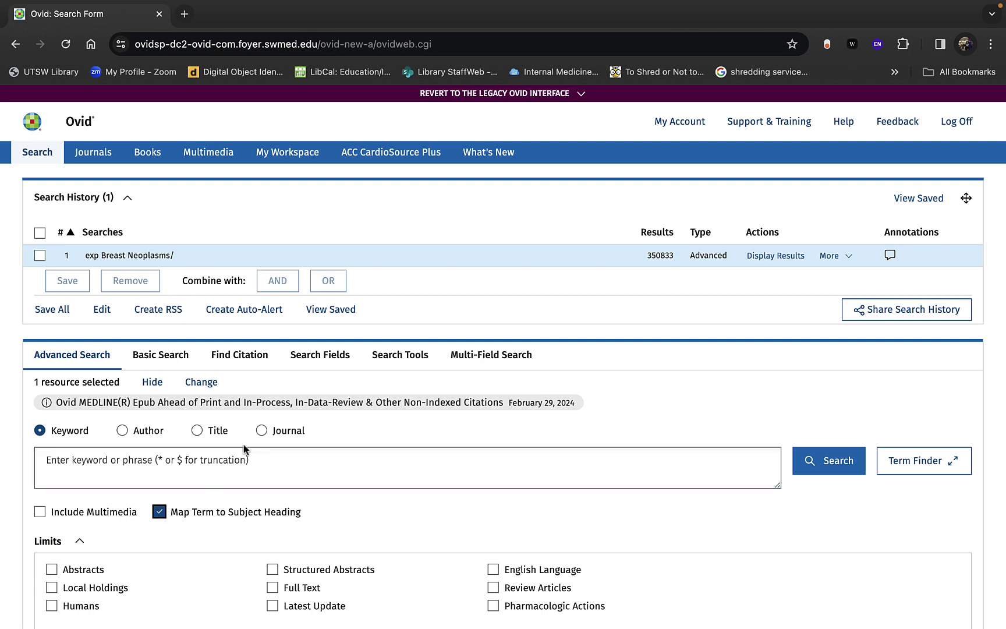
text(breast ne)
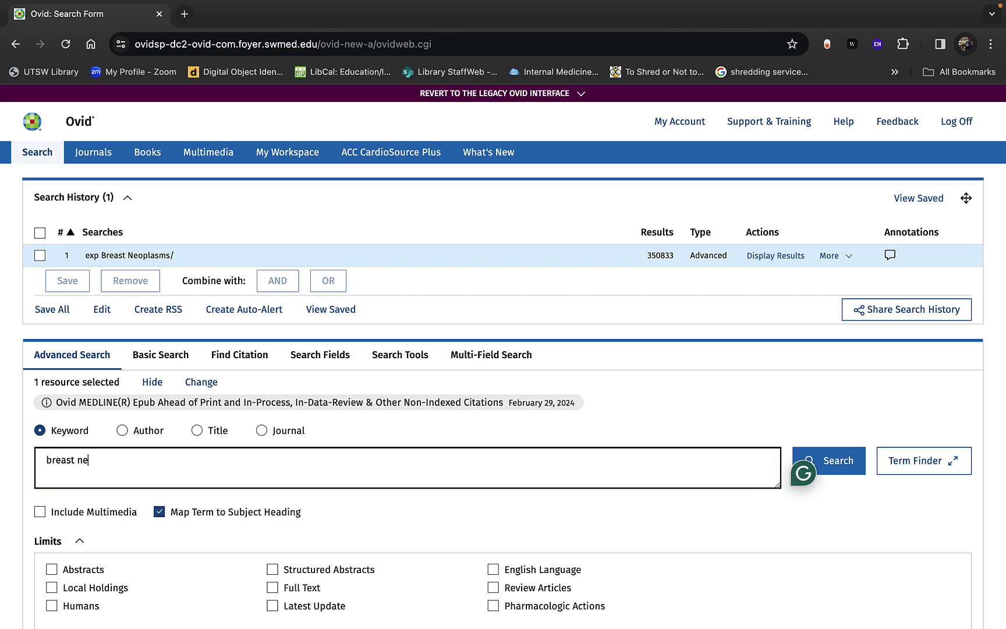
text(oplasm)
key(Return)
Step: Search Breast Neoplasms with the /th Therapy subheading, adding search 2 with 30016 results
click(206, 406)
click(173, 227)
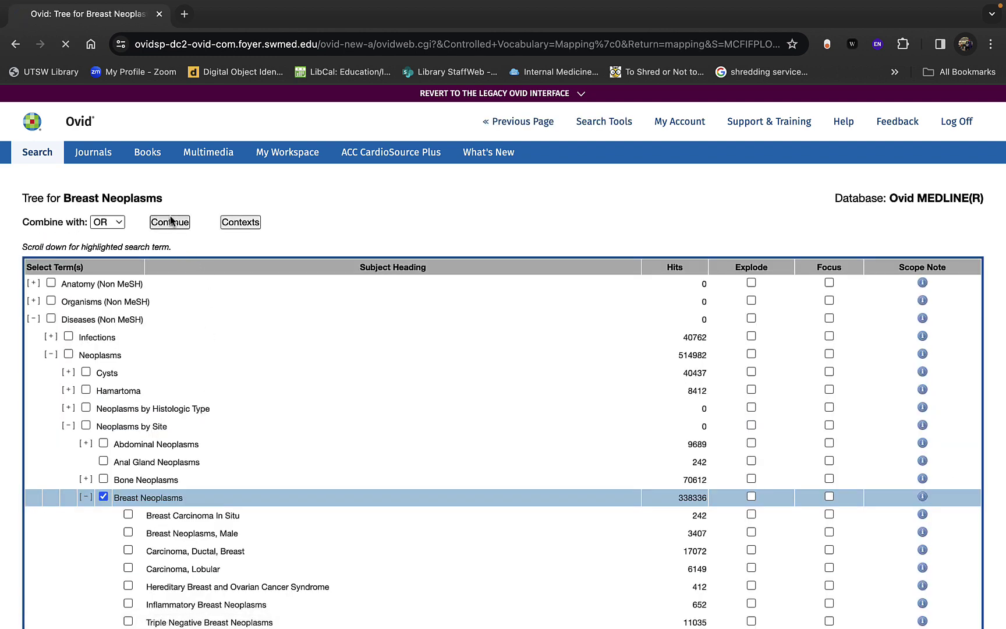
scroll(244, 468, down, 2)
scroll(243, 467, down, 1)
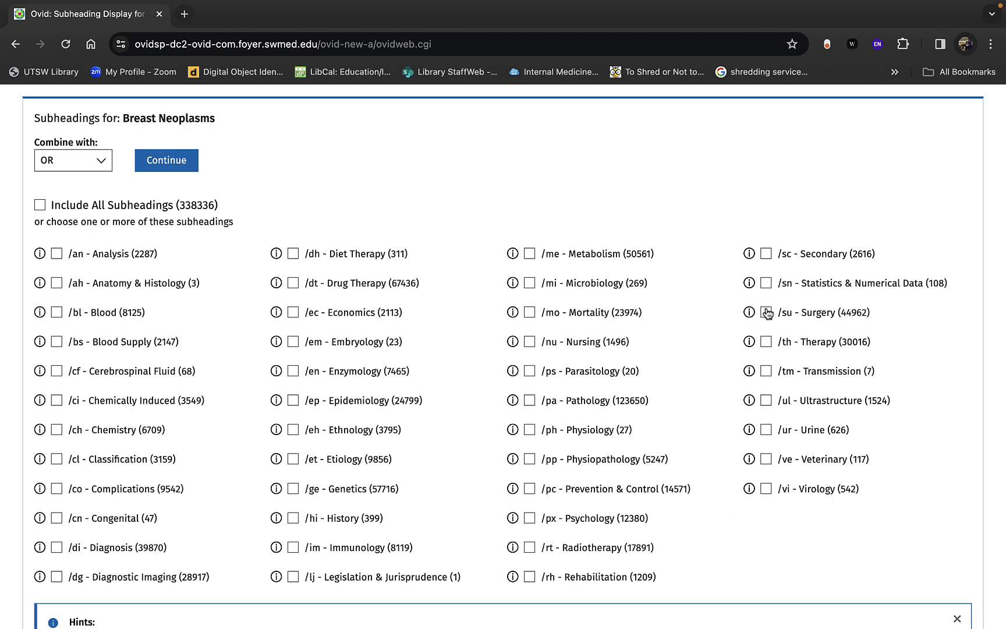
click(766, 342)
click(165, 161)
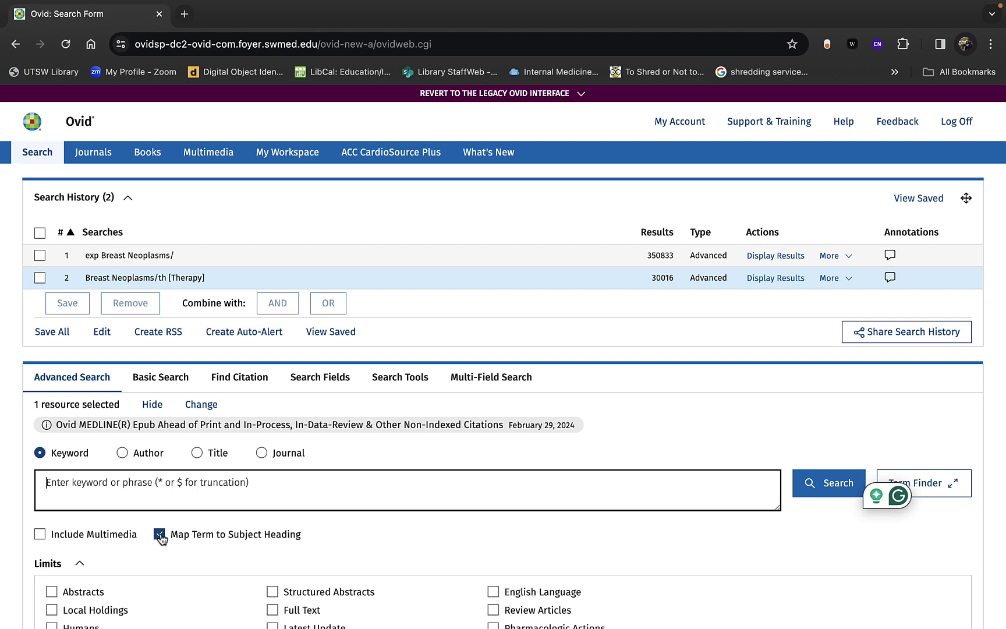
Step: Turn off subject mapping and enter 'breast neoplasms' in the Search Fields tab
click(160, 534)
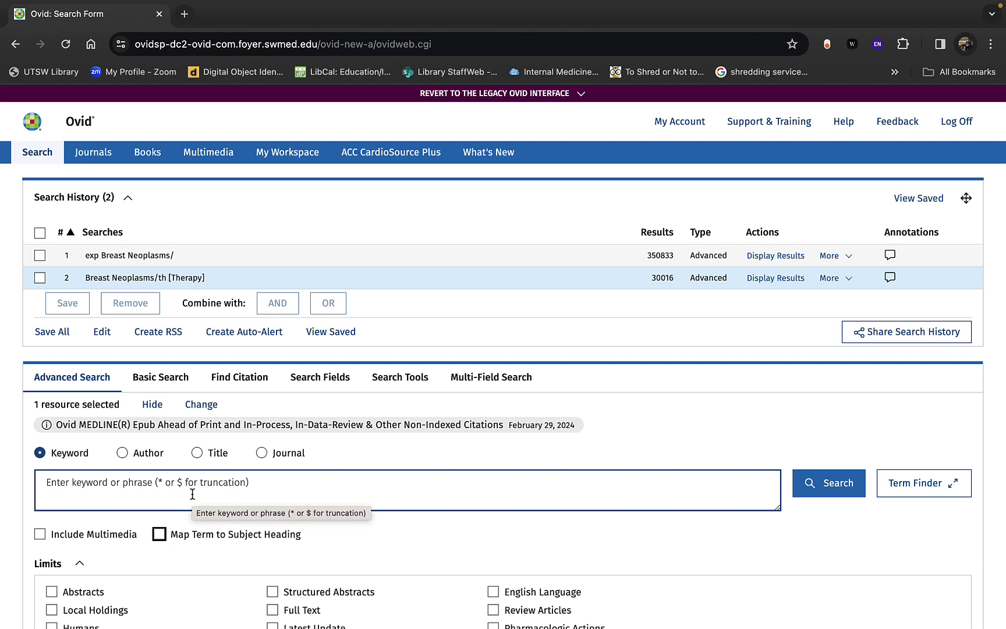
click(319, 381)
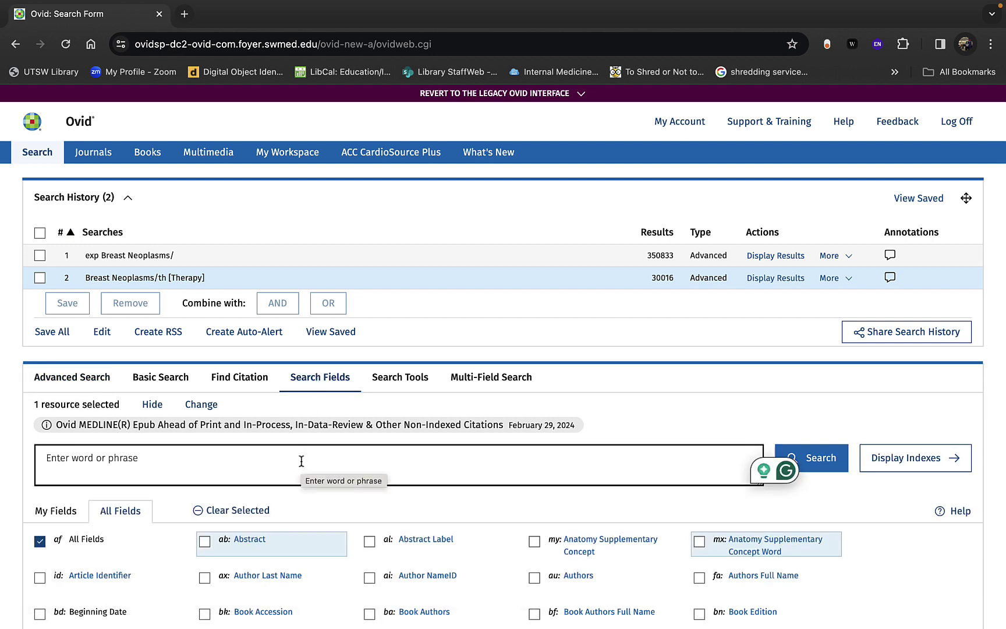
text(breast neop)
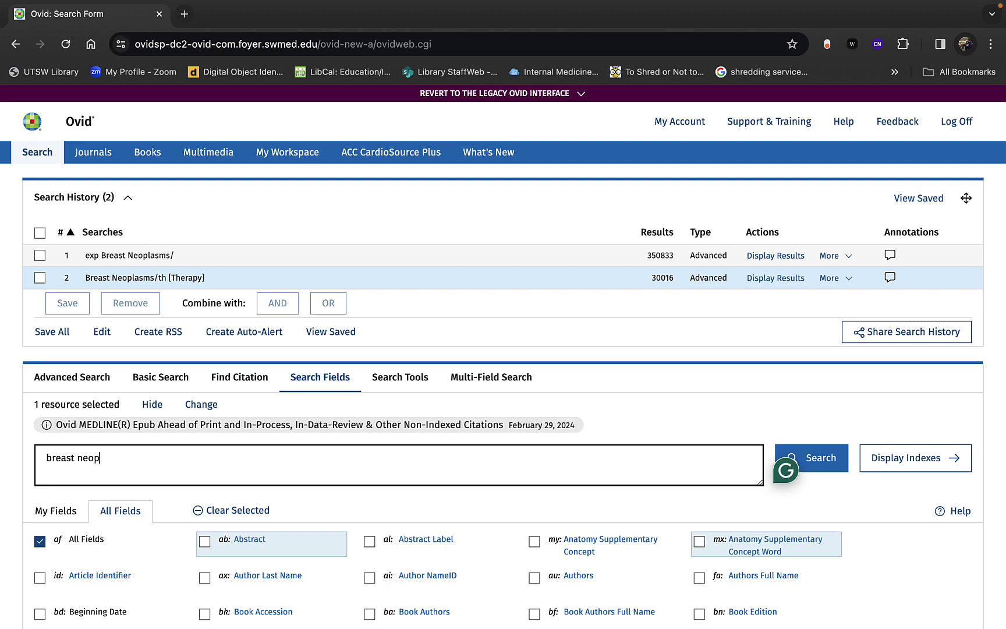
text(las)
key(BackSpace)
text(lasms)
Step: Untick All Fields and select the Abstract, Title and Keyword Heading Word fields
click(40, 541)
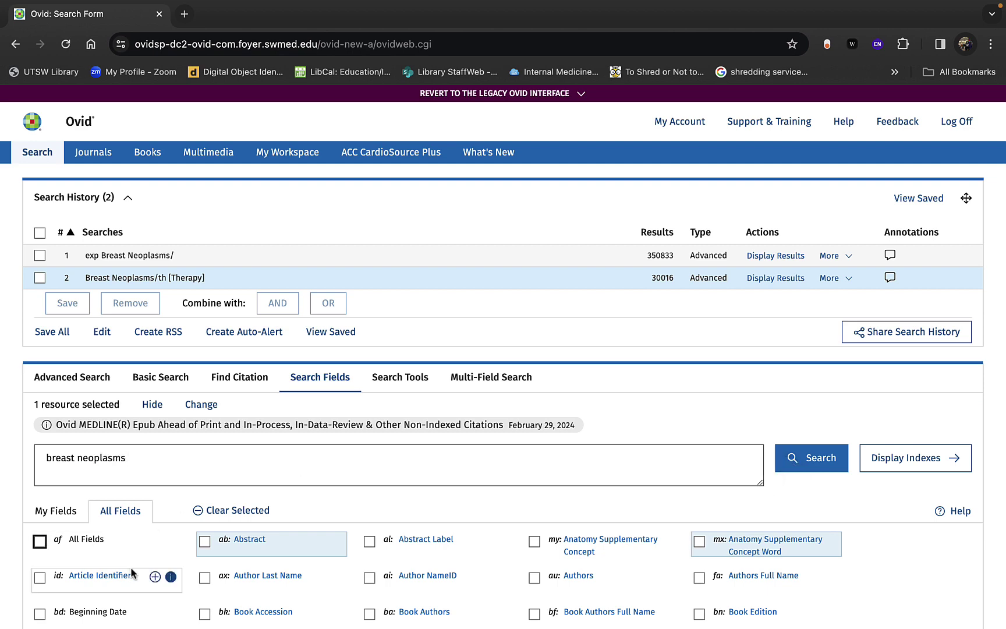
scroll(131, 566, down, 3)
click(205, 381)
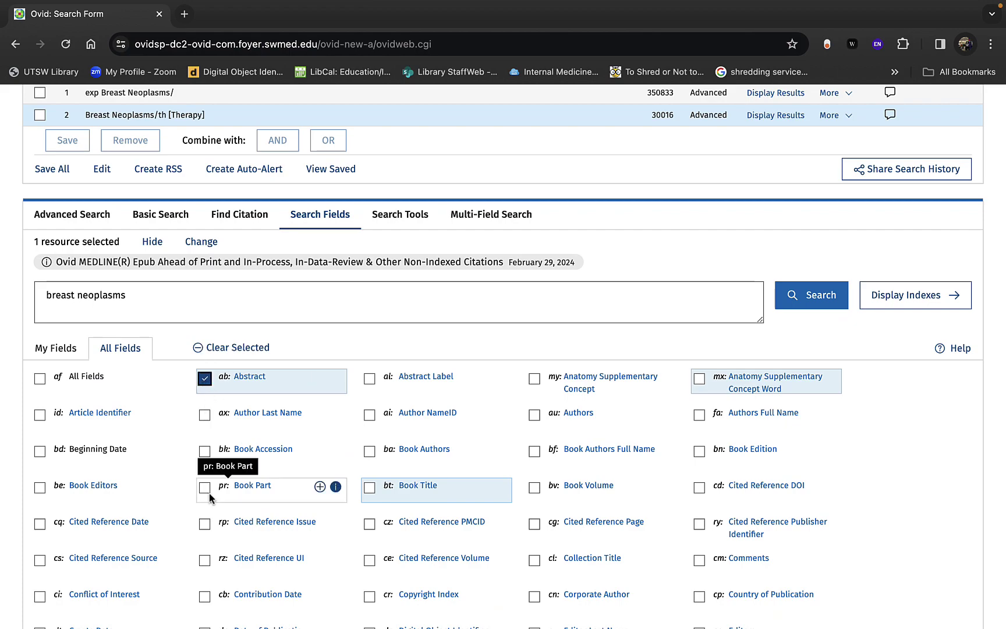
scroll(209, 492, down, 2)
scroll(209, 493, down, 10)
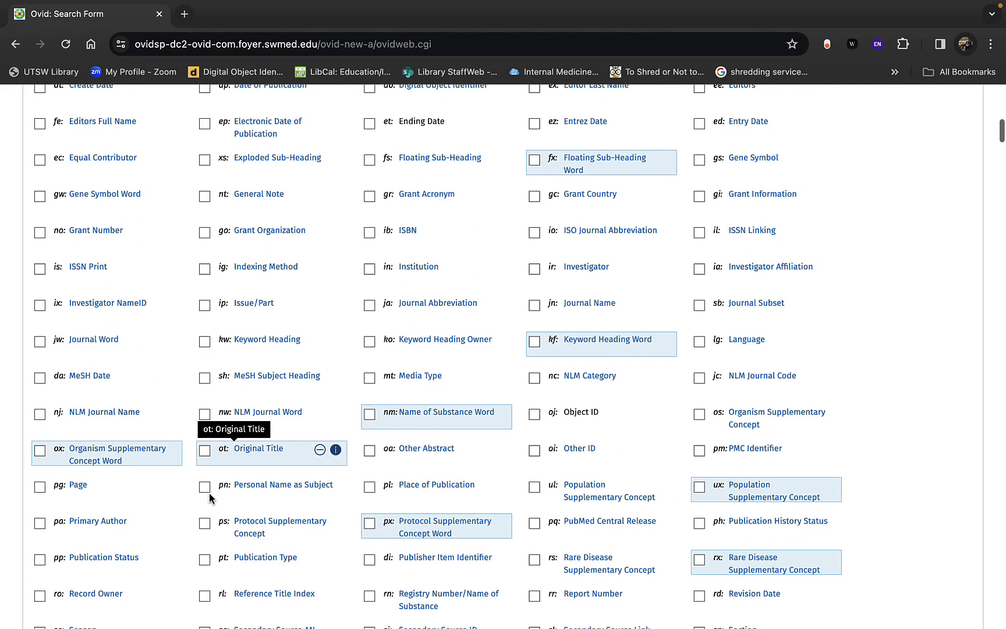
scroll(209, 493, down, 3)
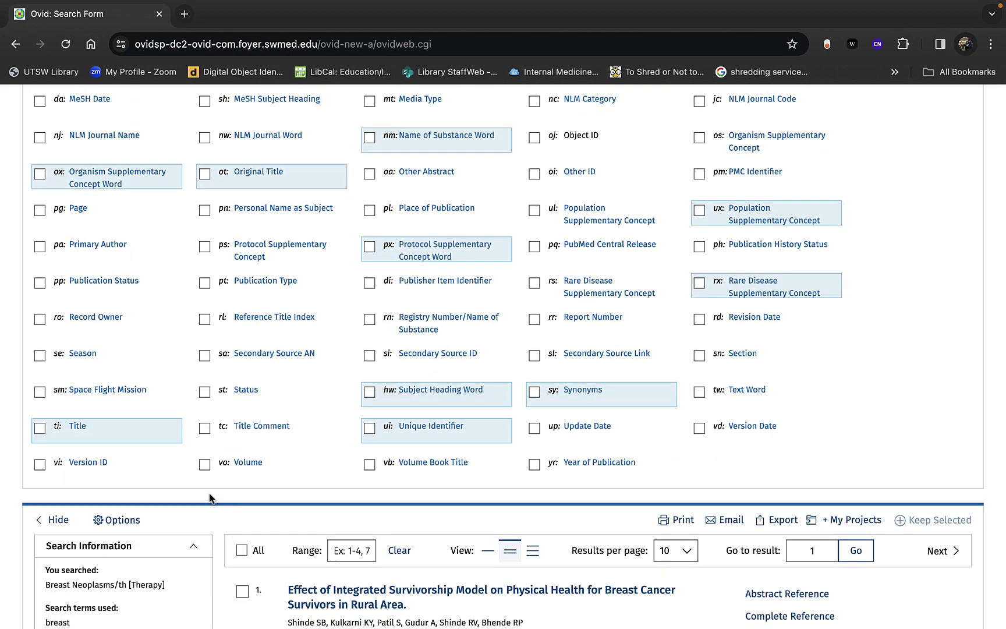
click(39, 429)
scroll(400, 417, up, 2)
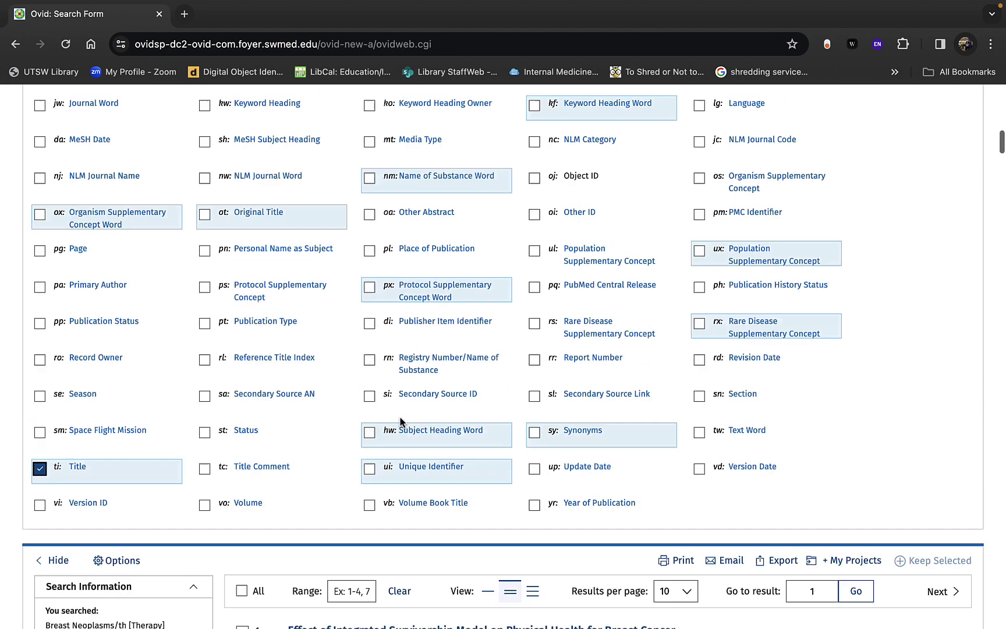
scroll(399, 416, up, 3)
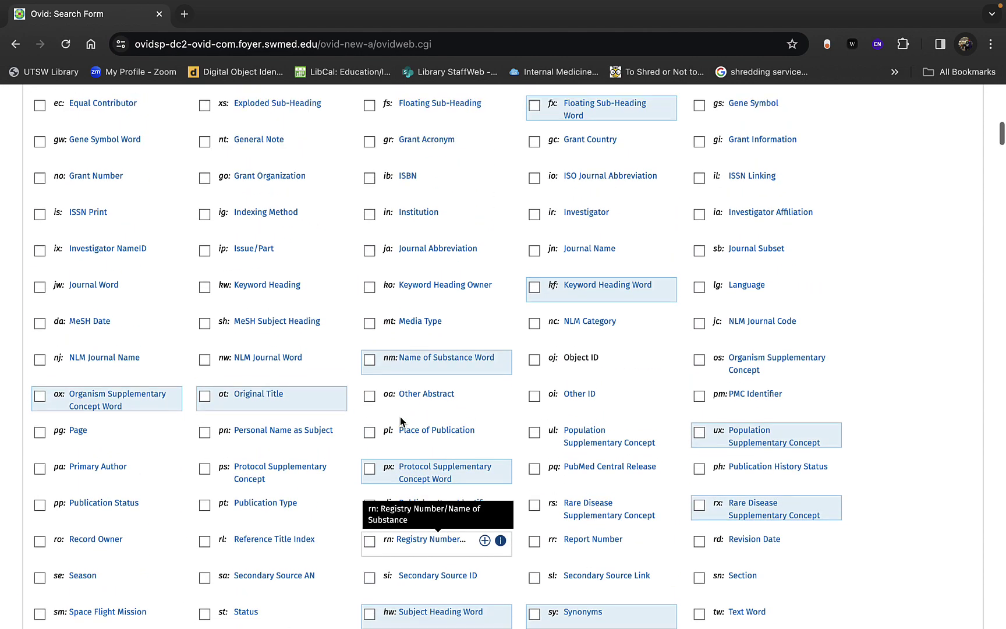
click(535, 293)
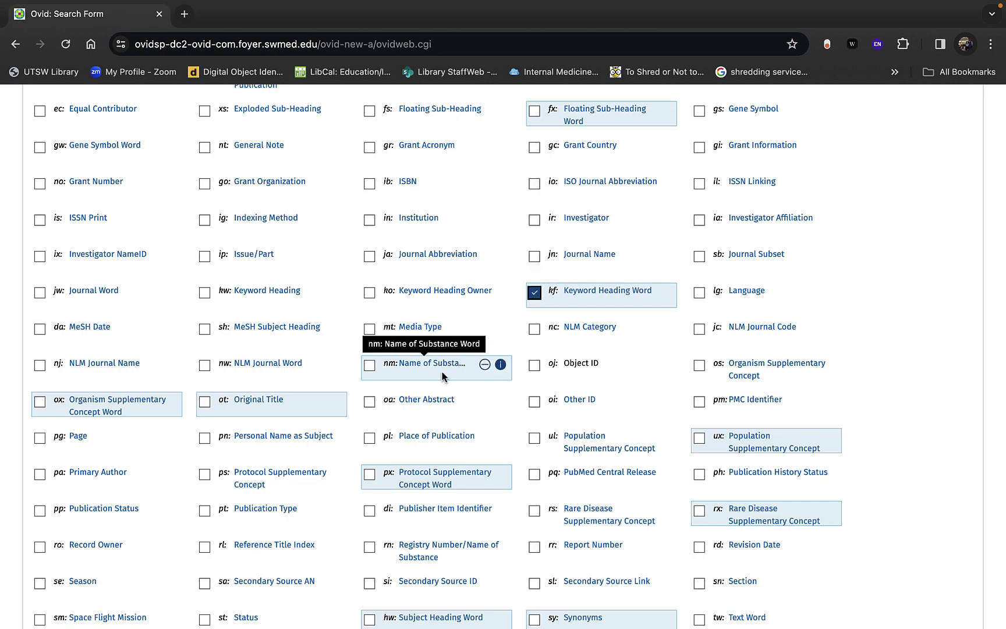
Step: Run breast neoplasms.ab,kf,ti. as search 3, retrieving 11489 results
scroll(424, 400, down, 2)
scroll(427, 403, down, 2)
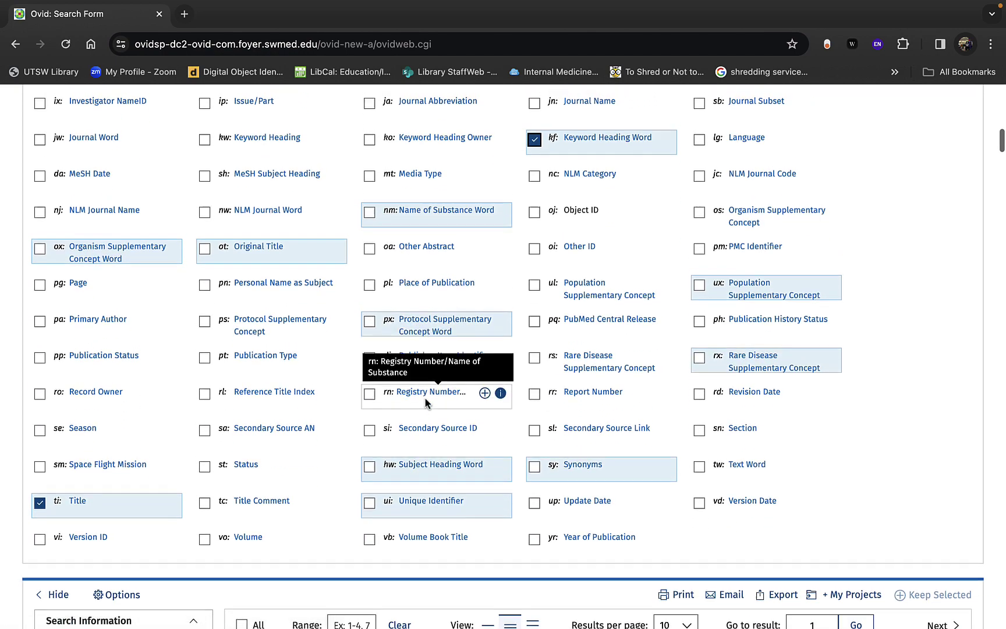
scroll(425, 396, up, 4)
scroll(425, 402, up, 1)
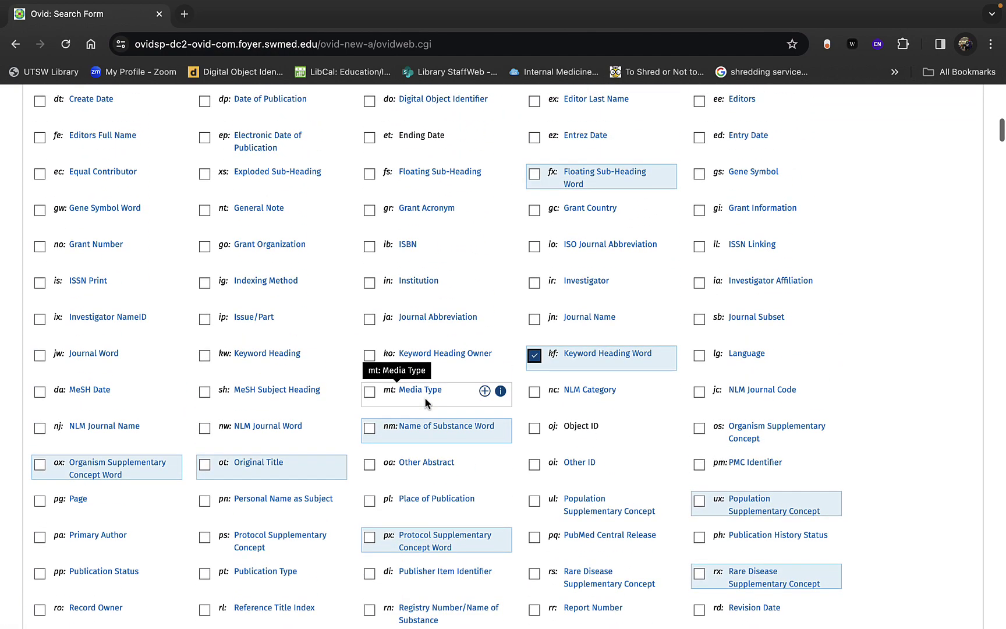
scroll(425, 402, down, 4)
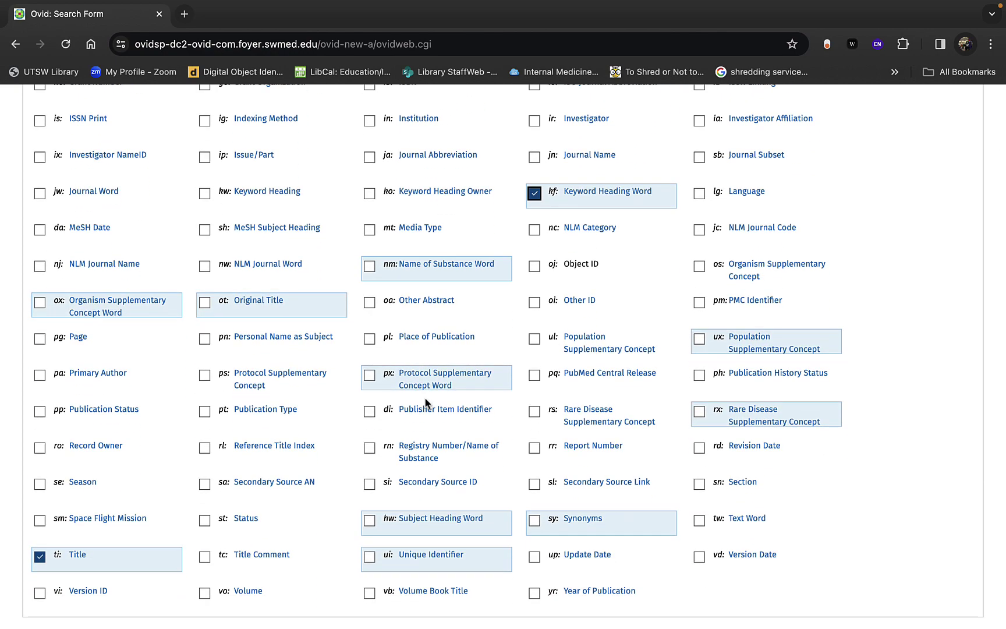
scroll(427, 403, up, 4)
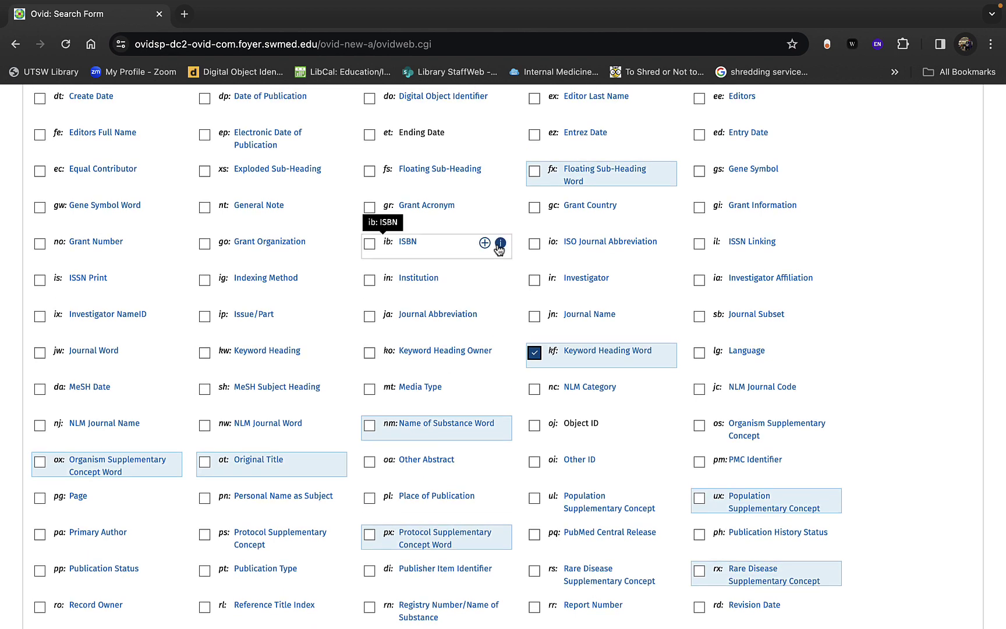
scroll(499, 248, up, 1)
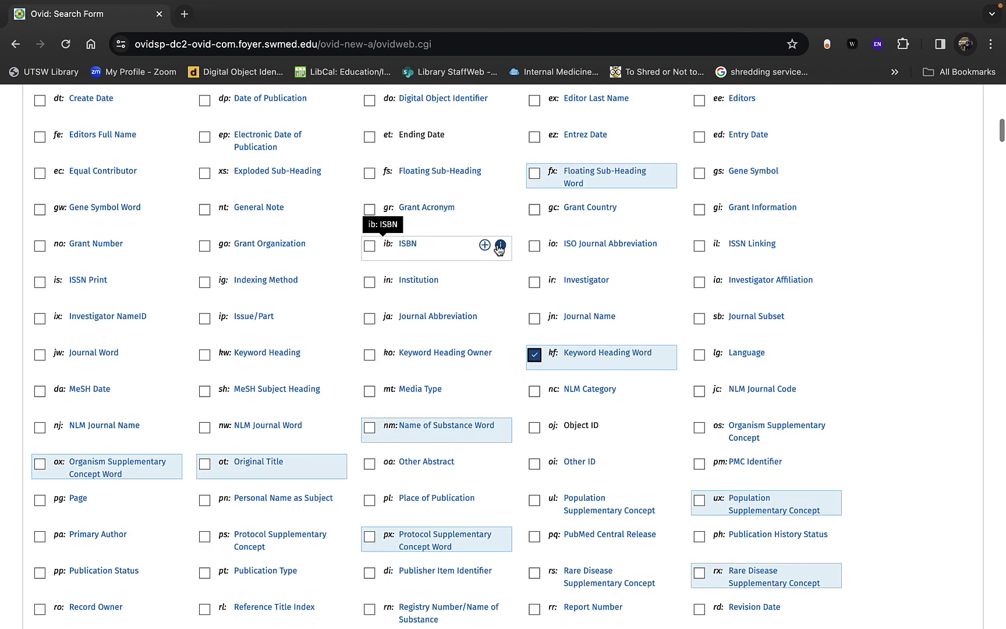
scroll(498, 248, up, 5)
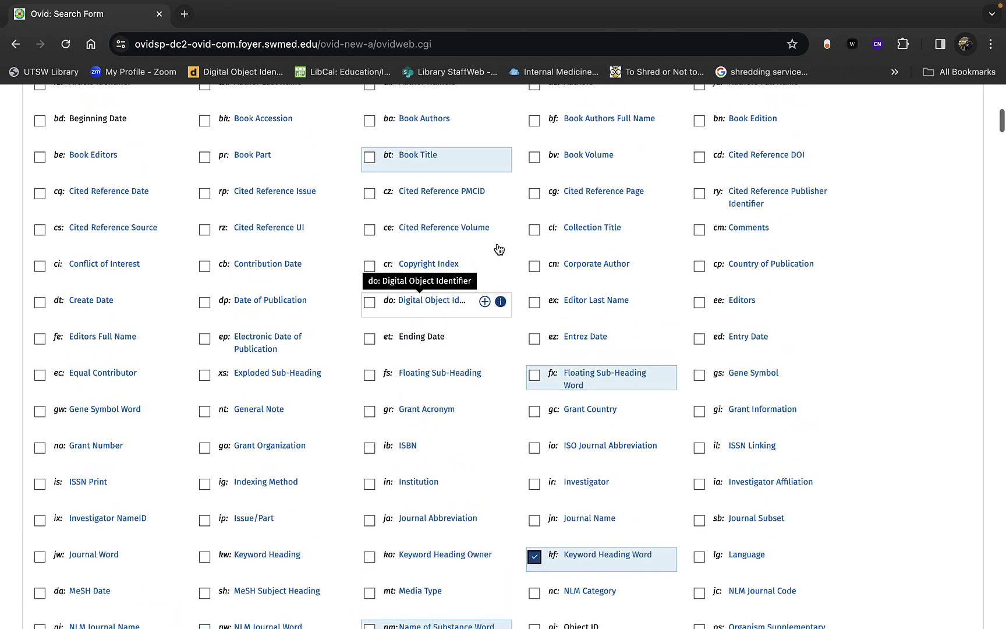
scroll(499, 249, up, 2)
scroll(498, 248, down, 7)
scroll(497, 247, down, 4)
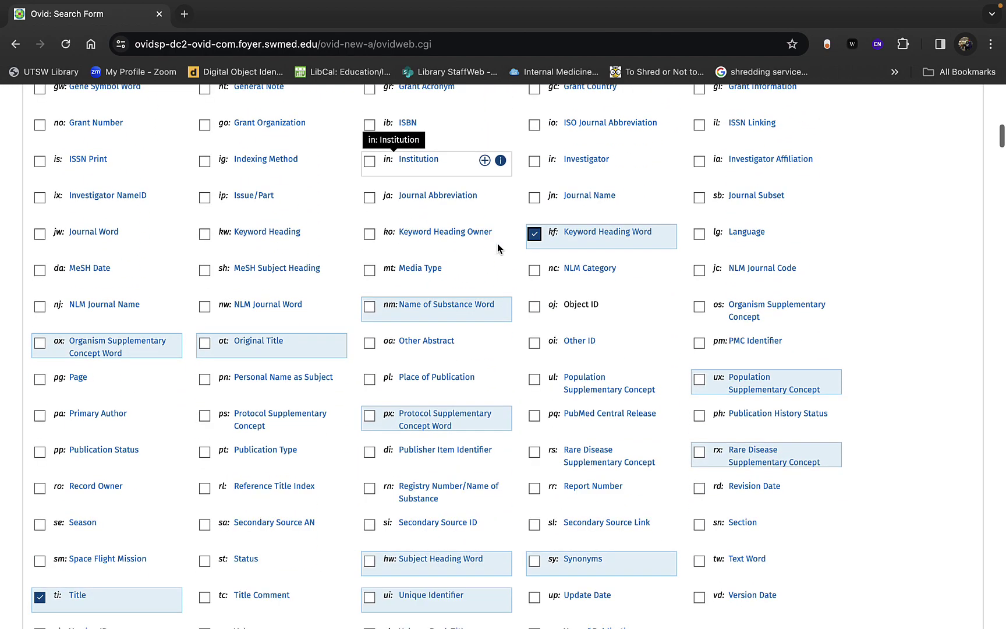
scroll(497, 248, down, 3)
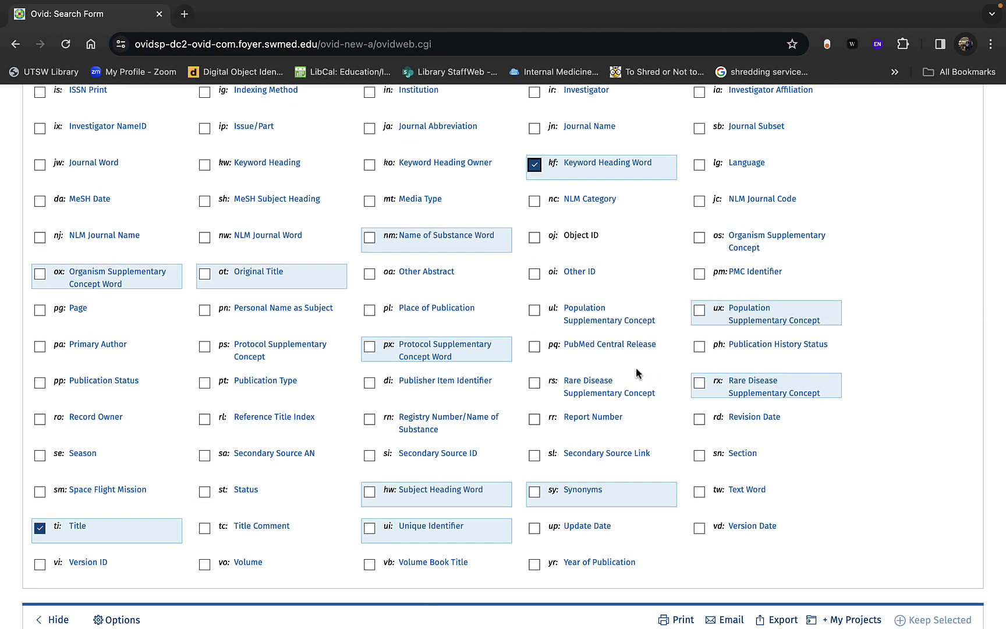
scroll(636, 367, up, 15)
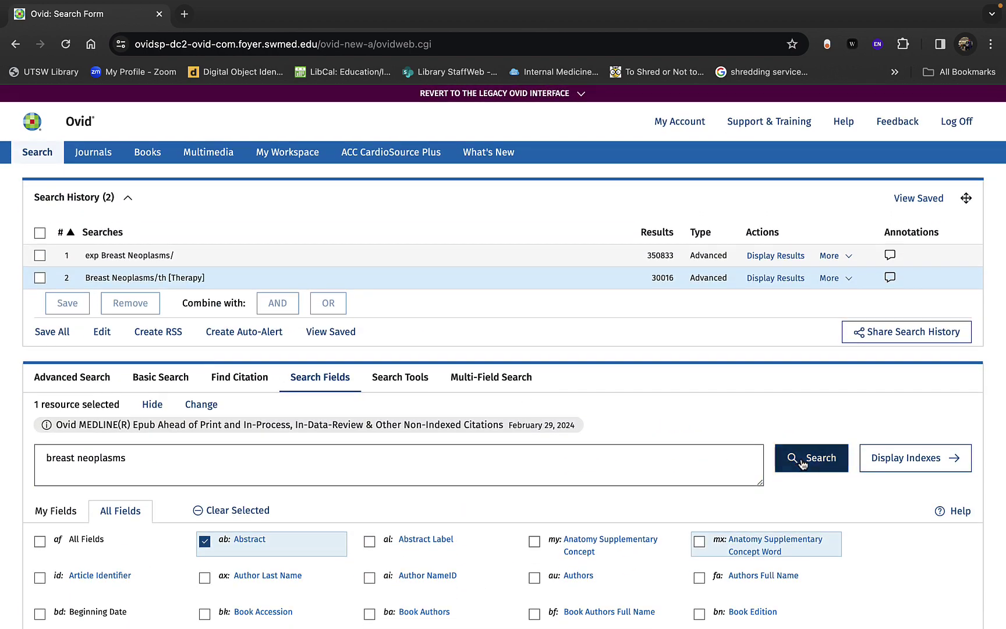
click(813, 462)
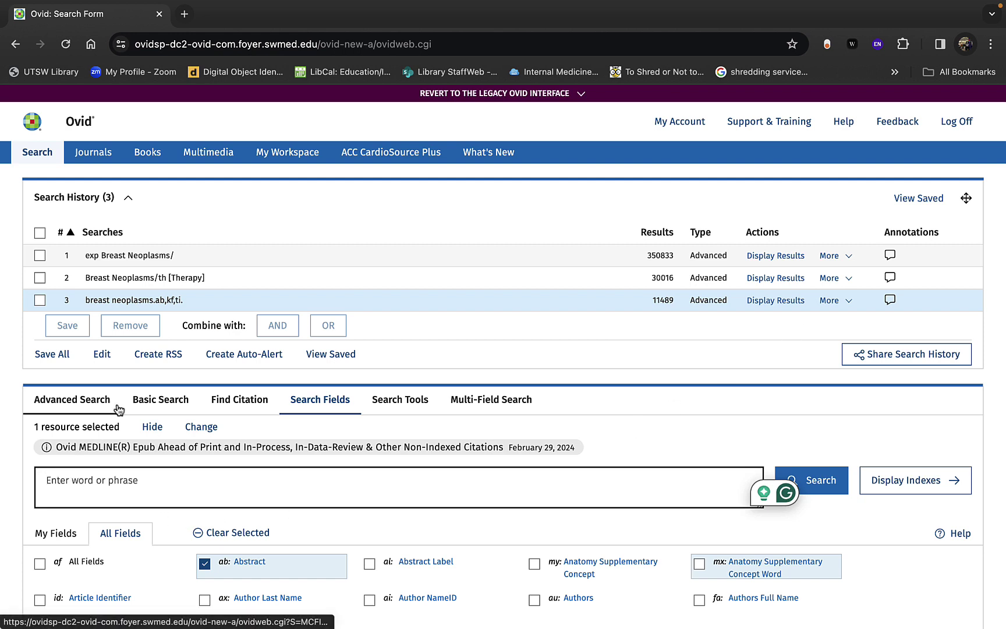
Step: Map 'breast neoplasms' to subject headings and open the Breast Neoplasms scope note
click(35, 400)
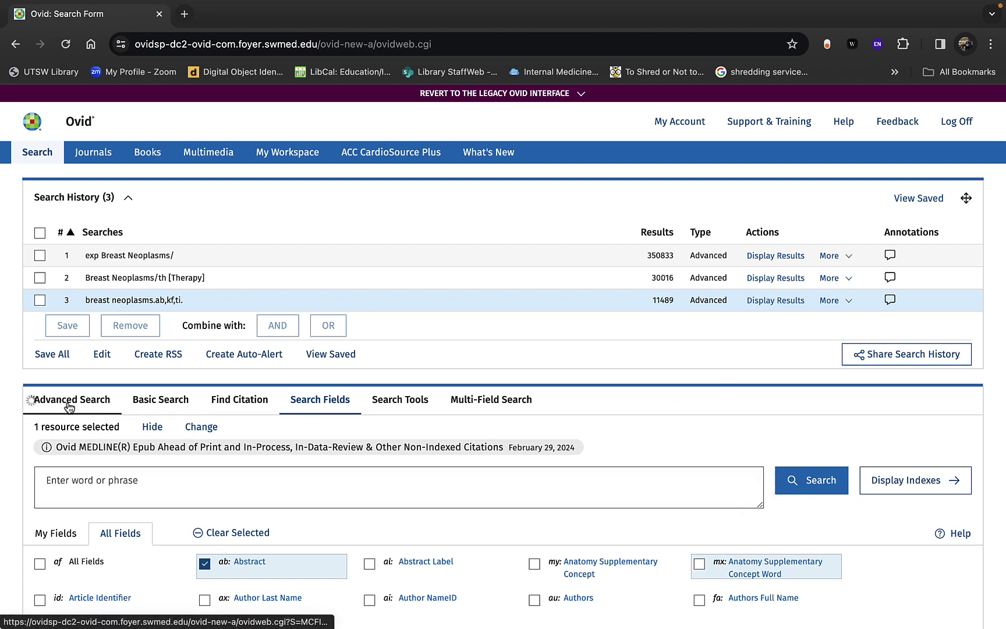
text(breast)
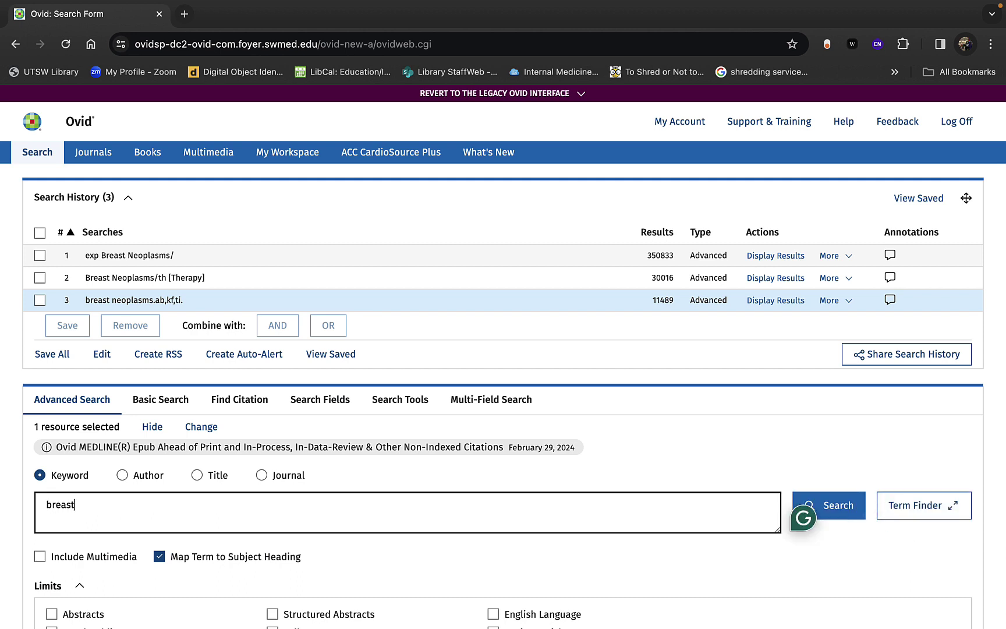
text( neoplasms)
click(861, 510)
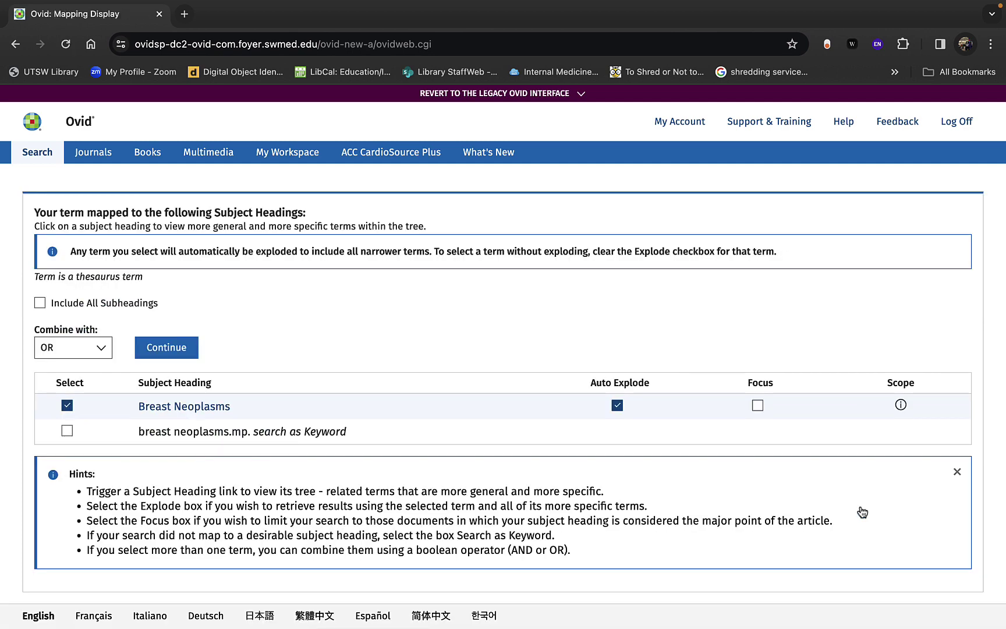
click(902, 407)
Step: Select the full list of Breast Neoplasms Used For entry terms and launch Microsoft Word
scroll(203, 536, down, 1)
scroll(203, 530, down, 5)
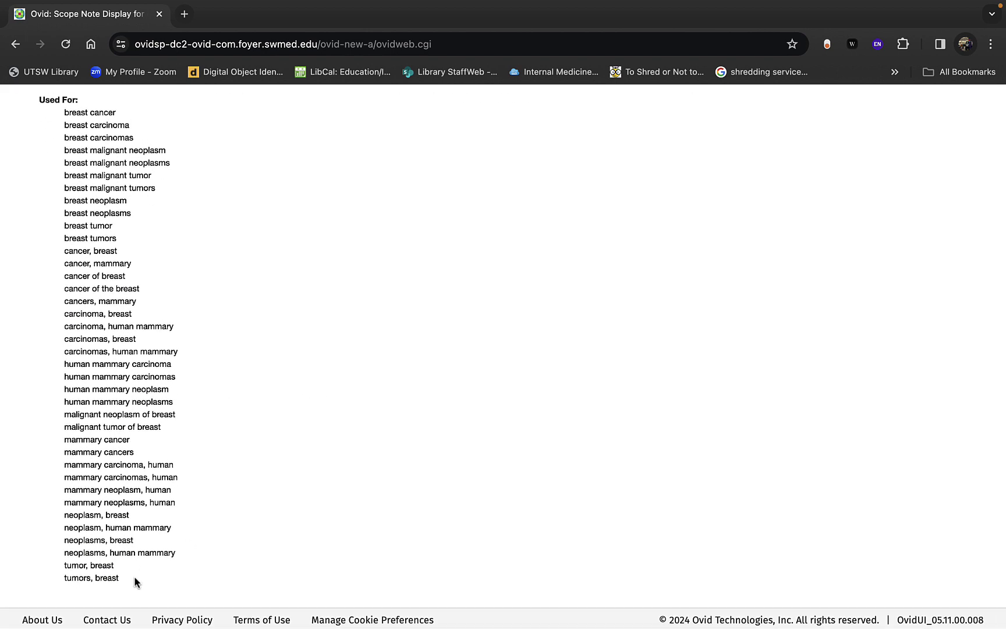
drag(123, 577, 66, 114)
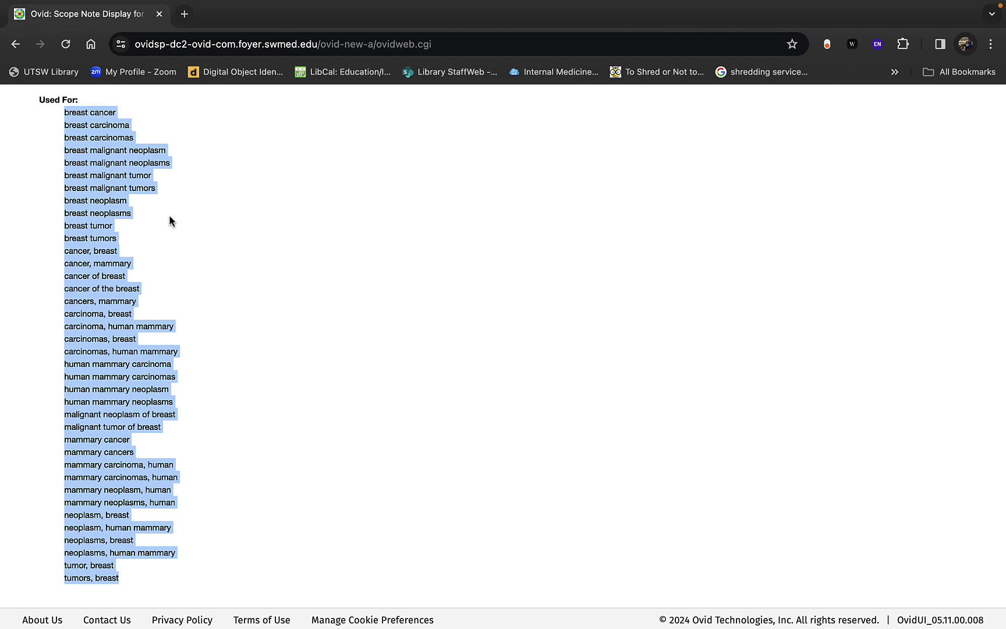
mouse_move(598, 626)
click(711, 621)
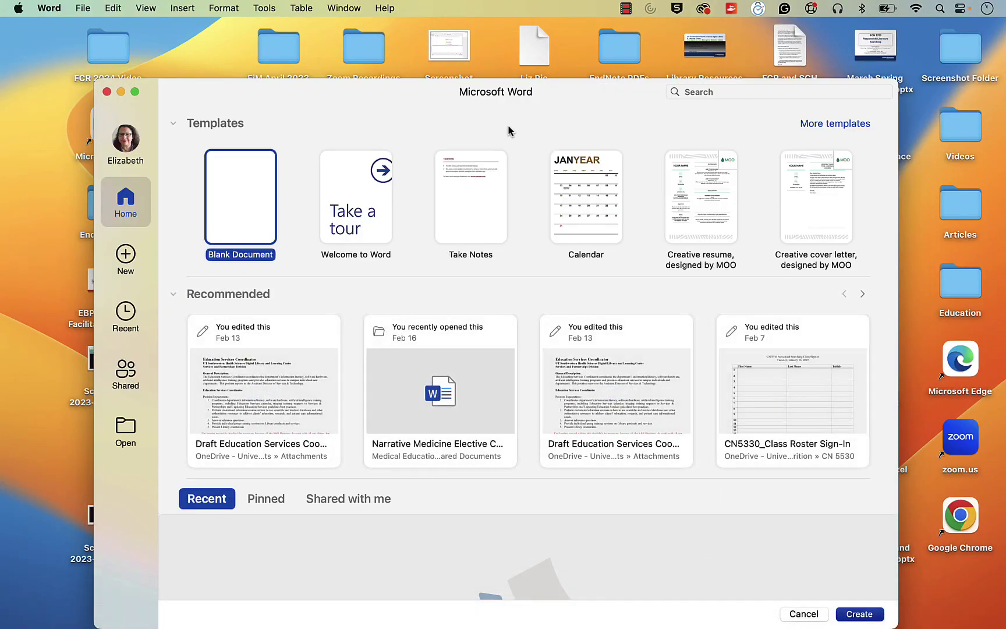
Step: Paste the copied Breast Neoplasms entry terms as plain text into a new blank document
double_click(243, 176)
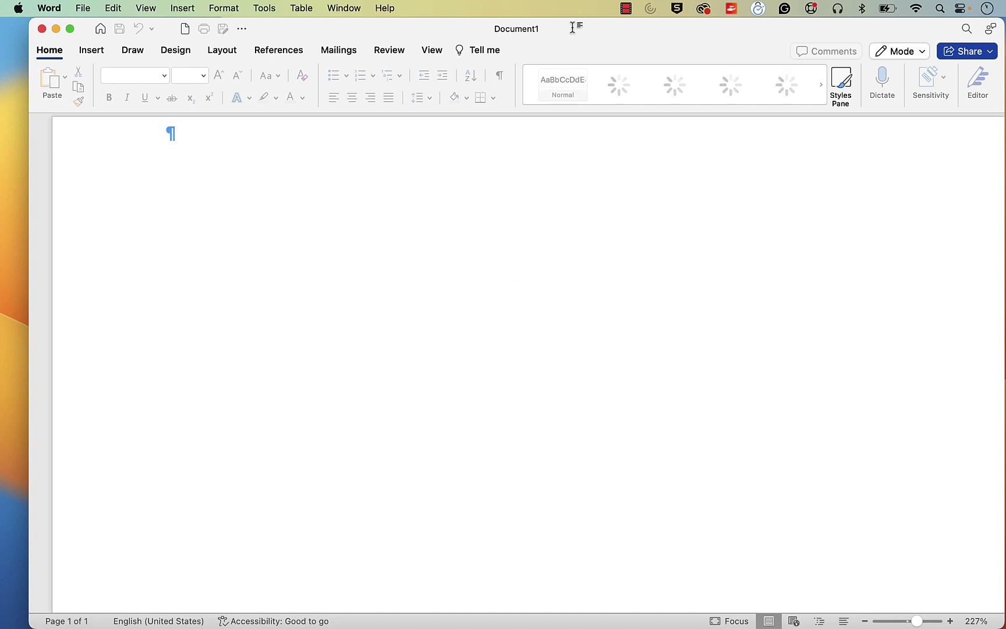
drag(578, 34, 532, 23)
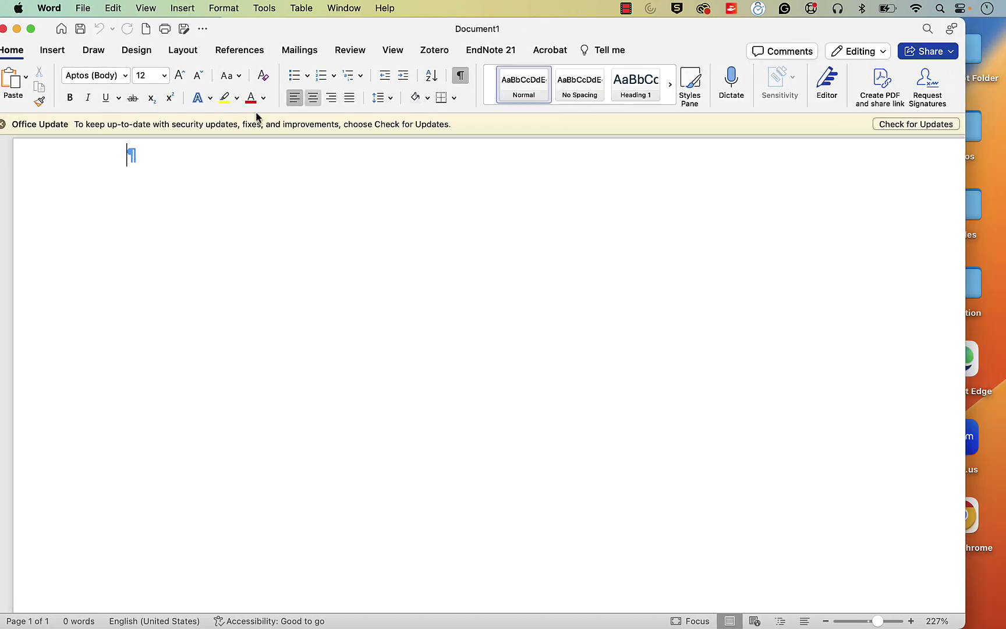
drag(387, 28, 407, 27)
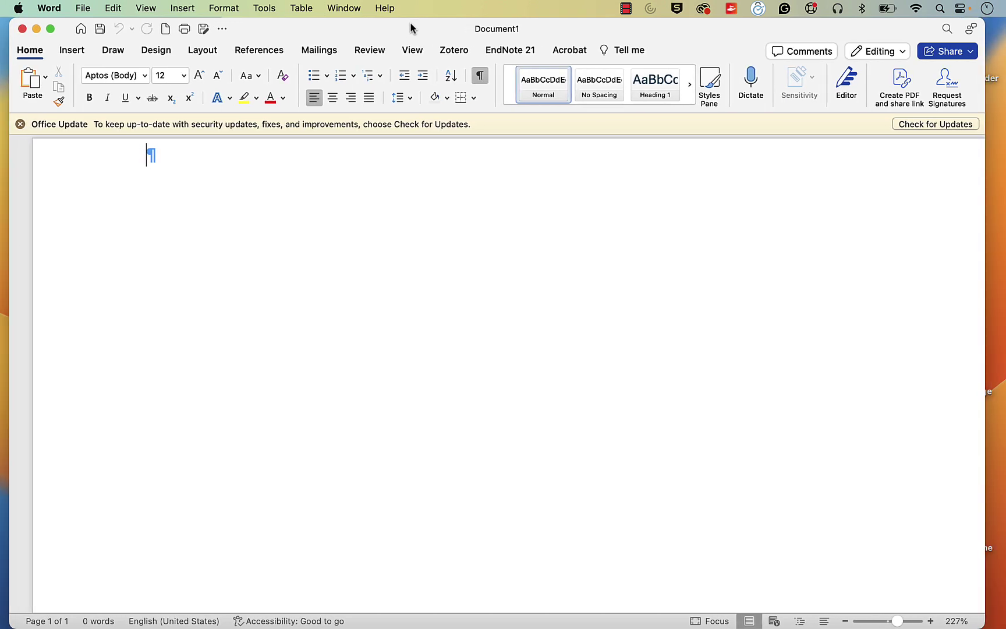
click(46, 77)
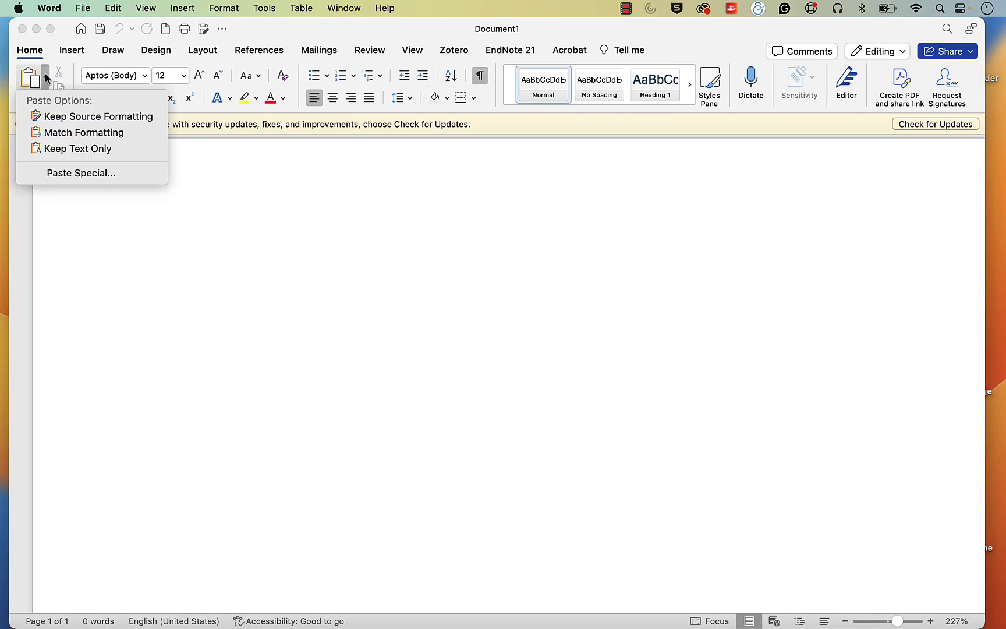
click(60, 148)
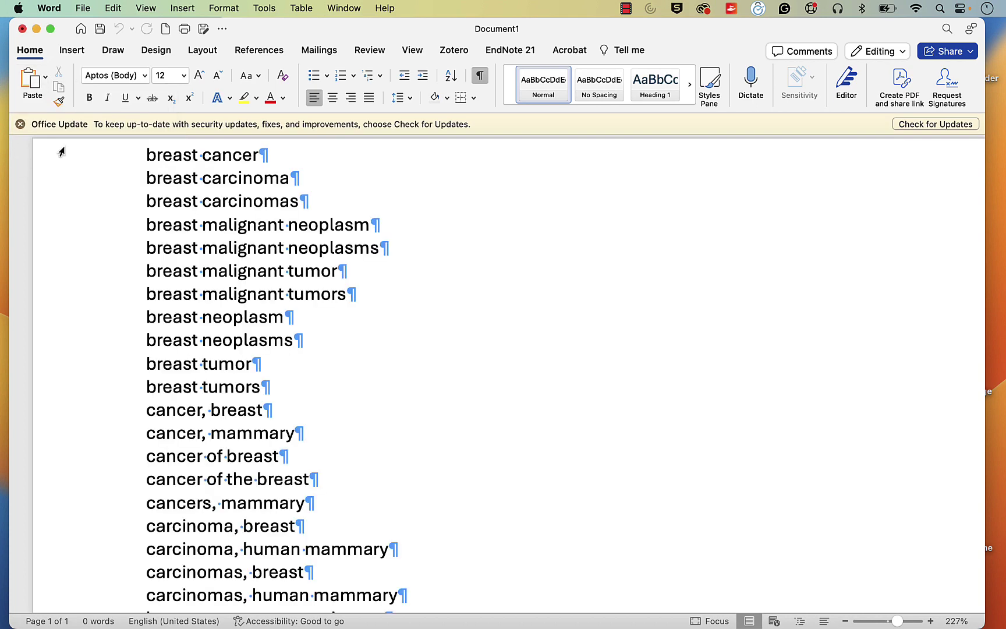
scroll(136, 237, up, 5)
scroll(137, 237, up, 3)
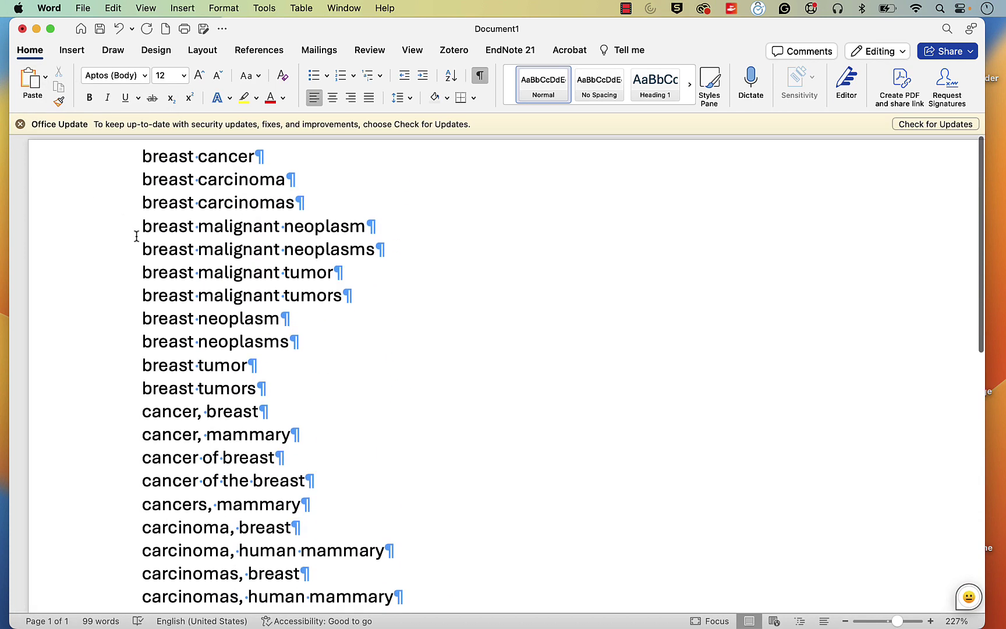
Step: Open Word's Find and Replace sidebar from the search field dropdown
click(948, 29)
click(818, 30)
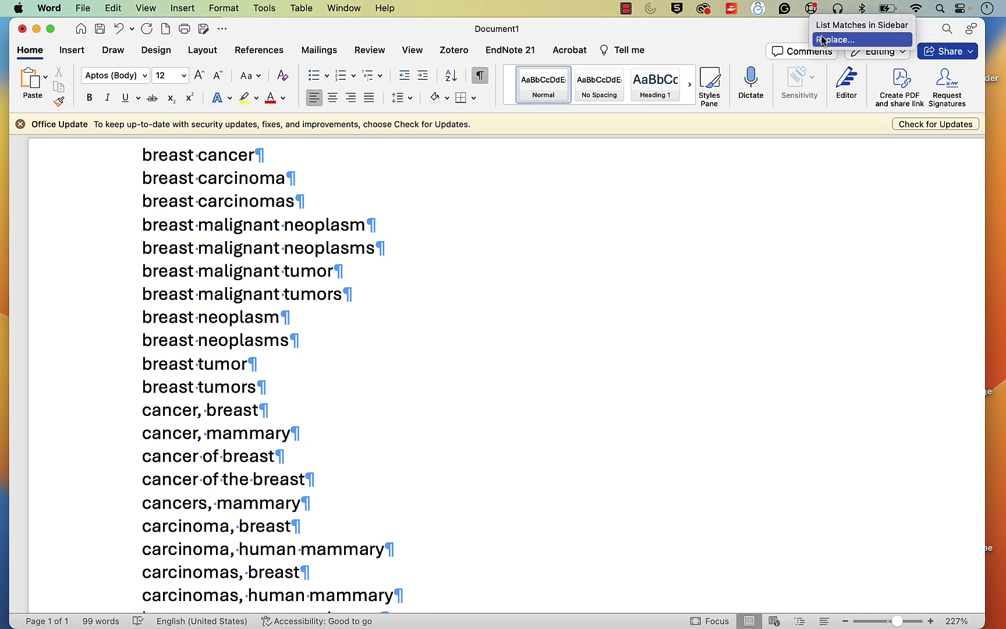
click(820, 38)
drag(718, 37, 739, 36)
Step: Replace all 38 paragraph breaks (^p) with OR and delete the trailing OR
click(90, 191)
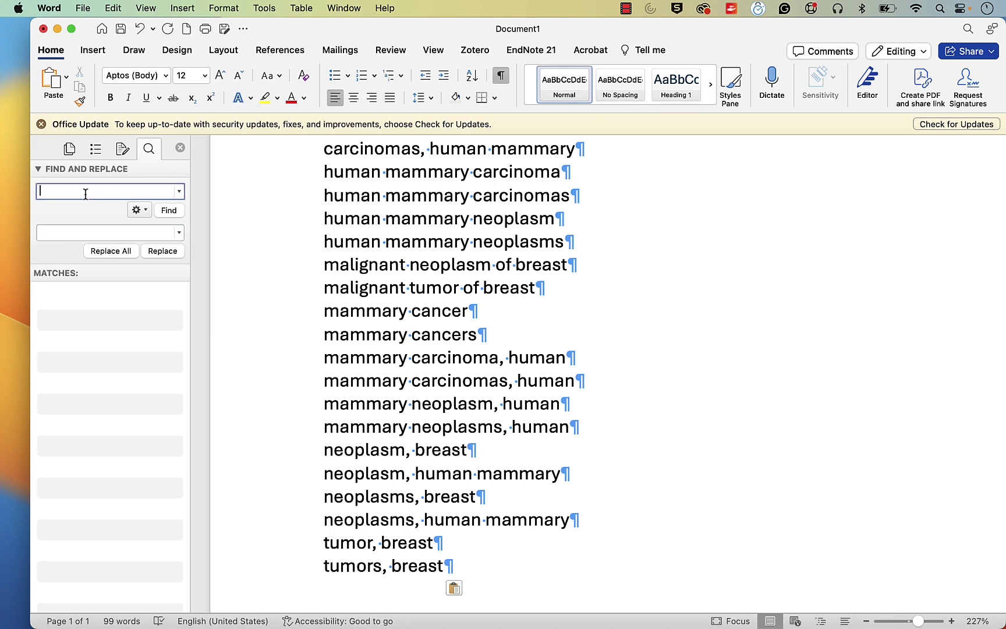
text(^p)
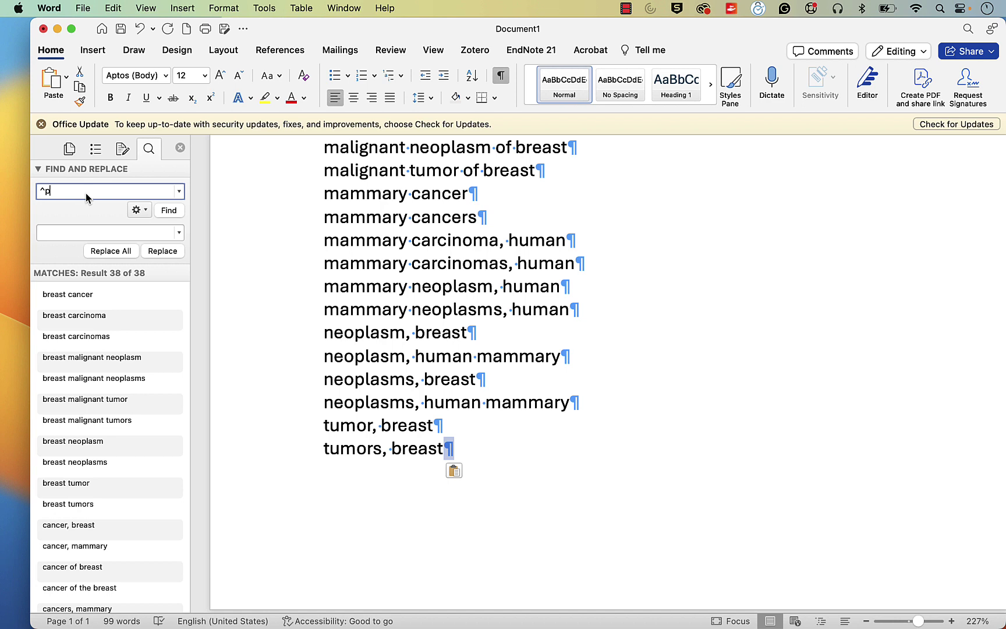
click(79, 231)
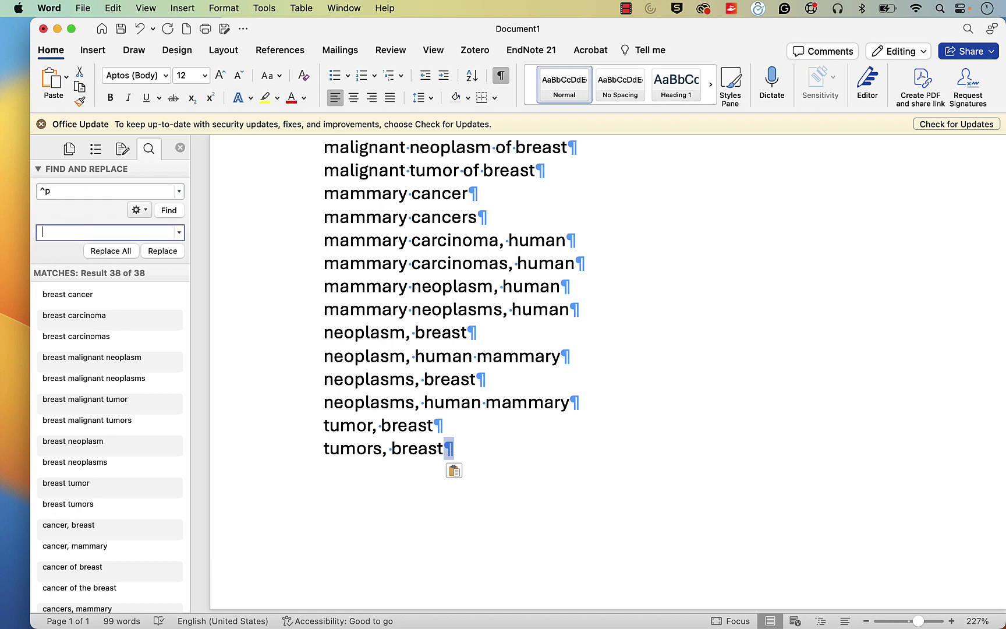
text(OR)
click(111, 251)
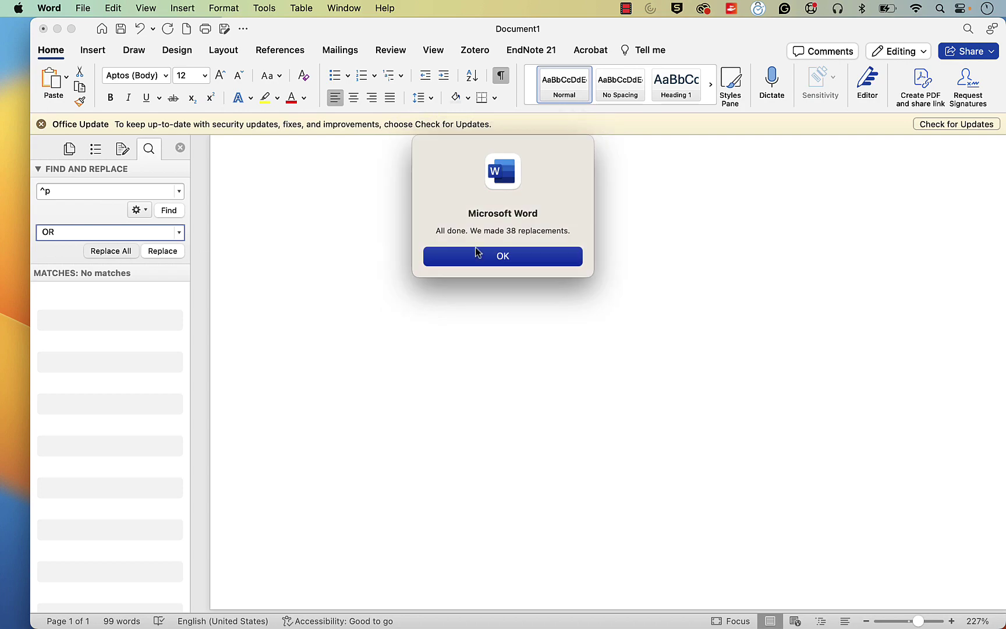
click(508, 255)
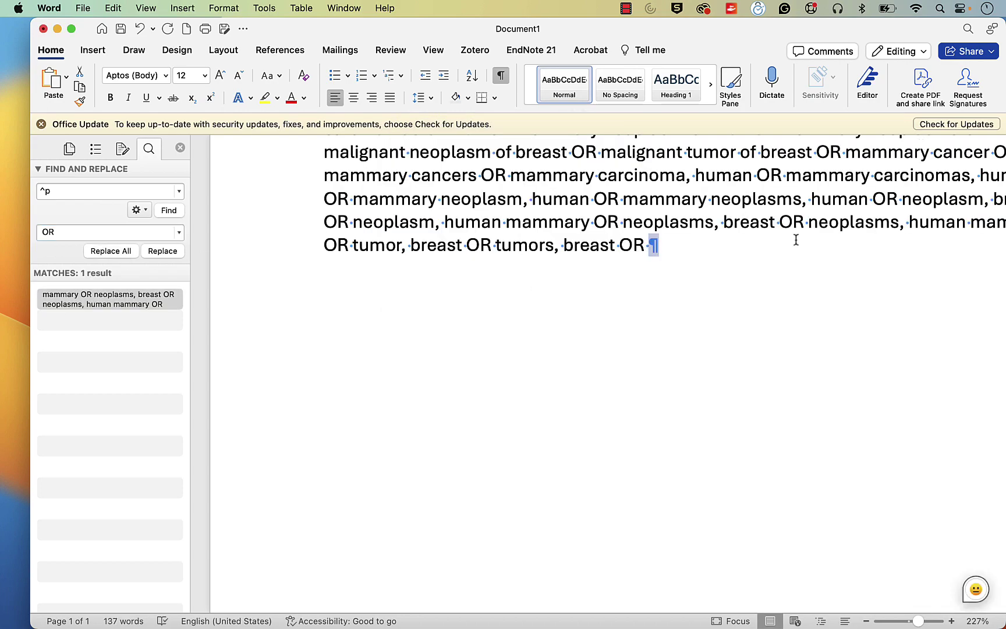
key(BackSpace)
key(BackSpace)
key(BackSpace)
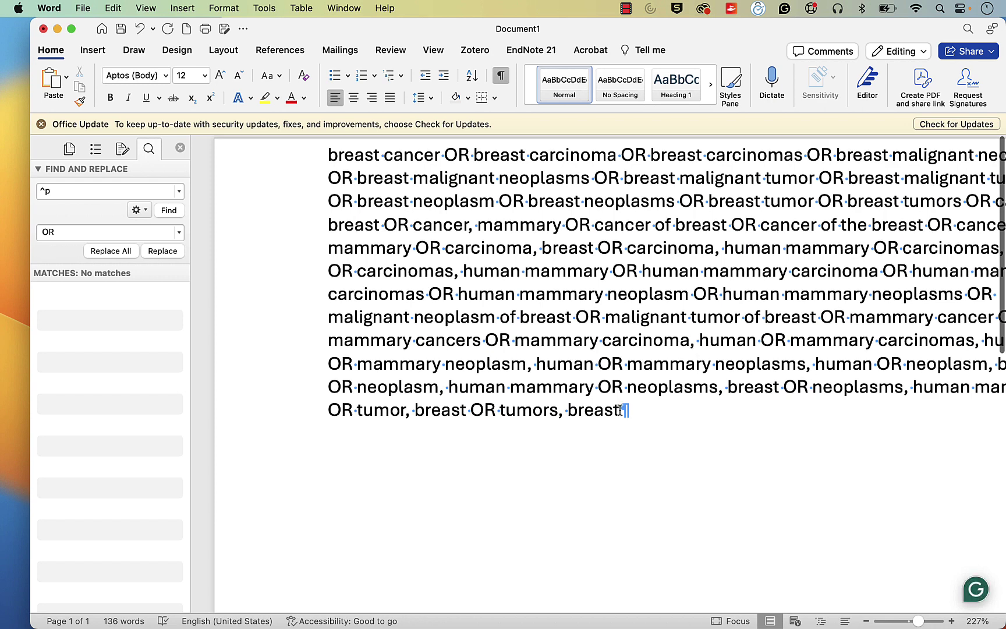
Step: Select the whole OR-joined synonym paragraph and copy it
drag(622, 411, 357, 201)
shift+click(291, 156)
right_click(410, 181)
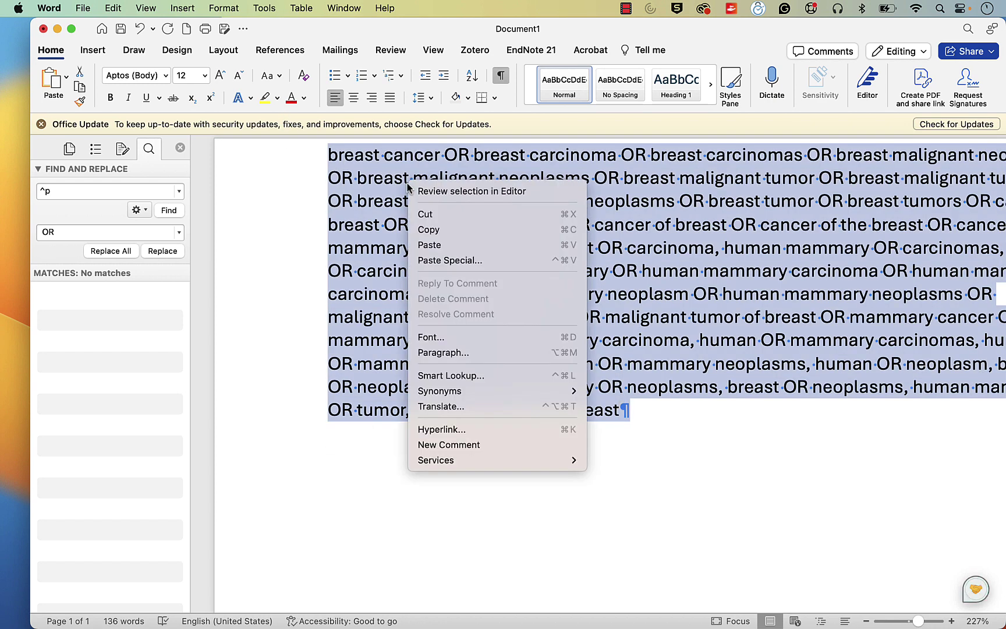
click(429, 233)
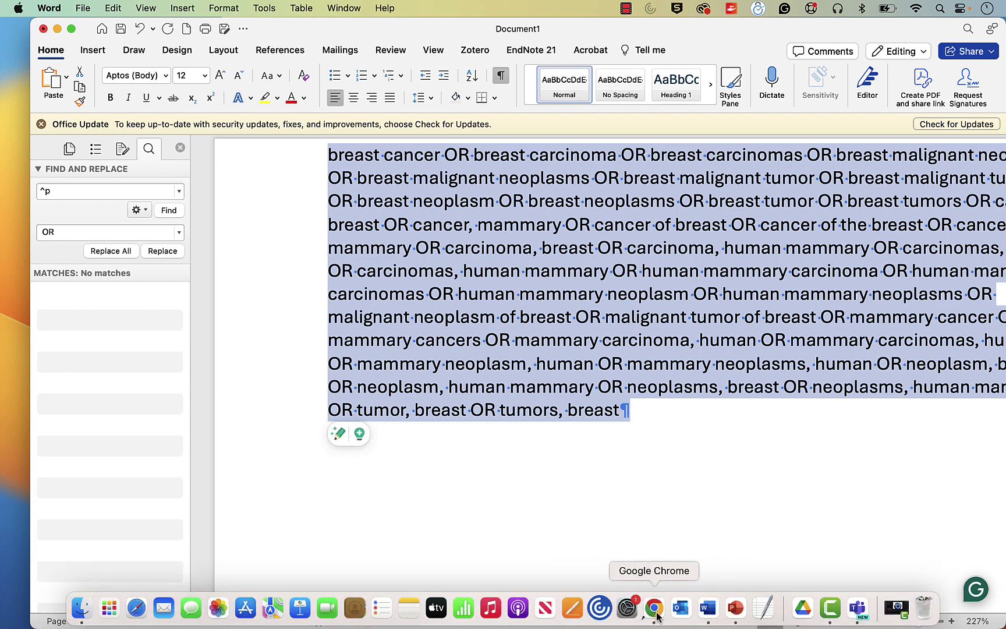
Step: Search the pasted OR-joined synonyms in parentheses with .ab,ti,kf. in Ovid, yielding 383898 results
click(655, 609)
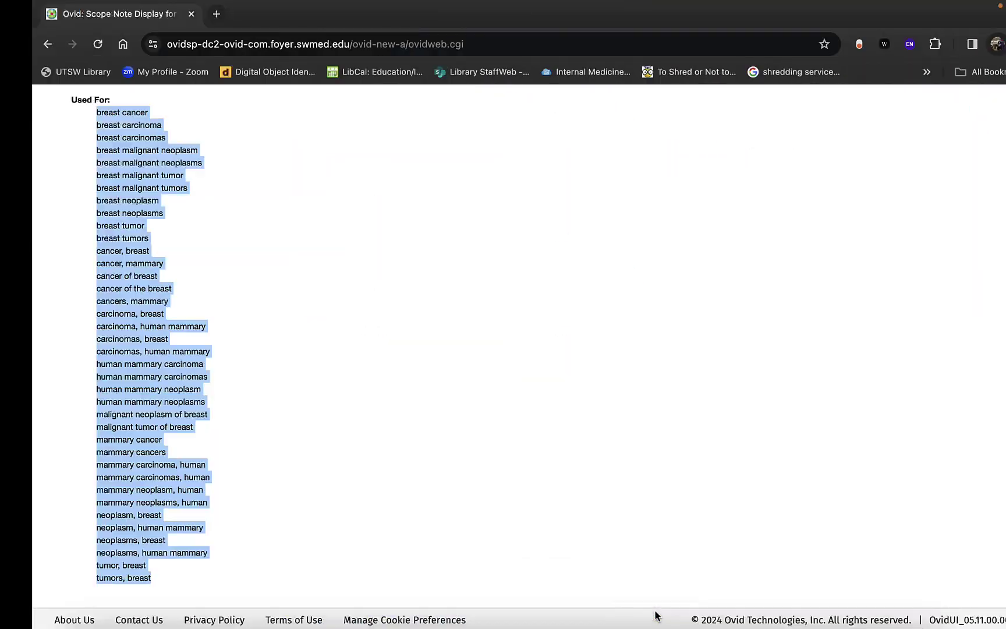
scroll(524, 400, up, 1)
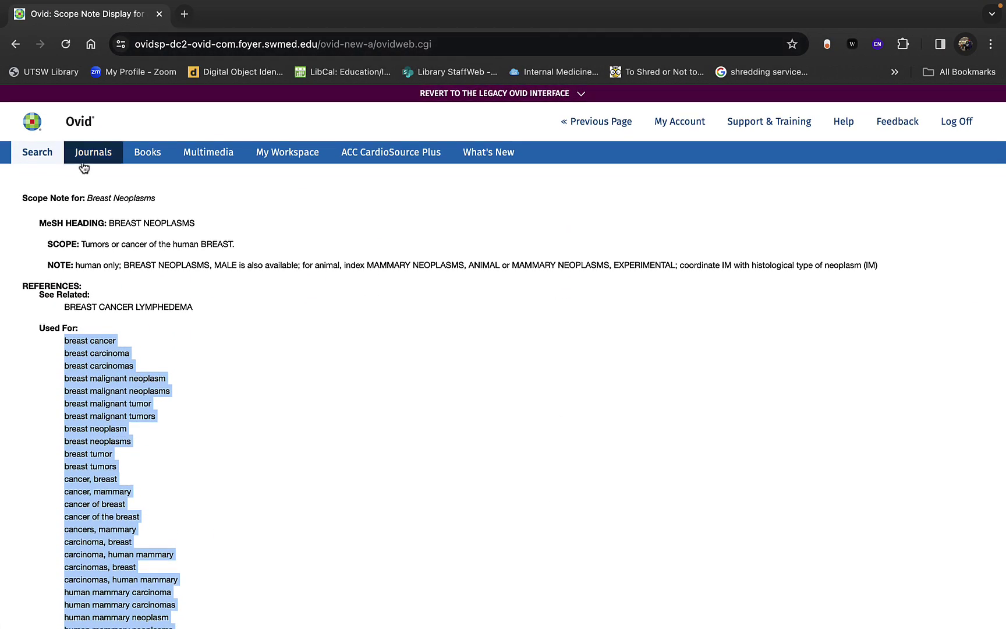
click(40, 155)
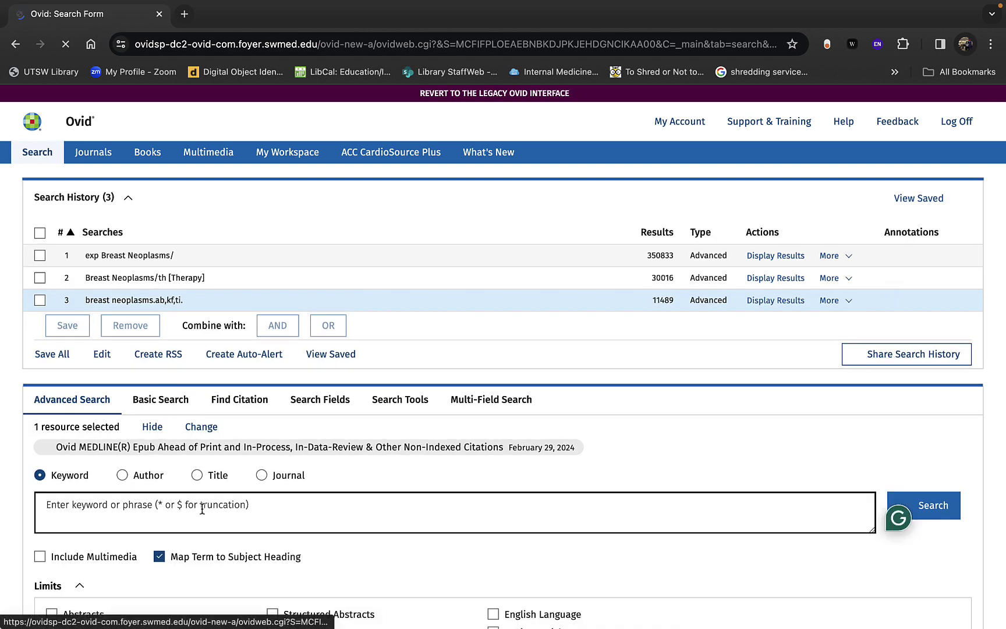
scroll(180, 505, down, 1)
click(220, 466)
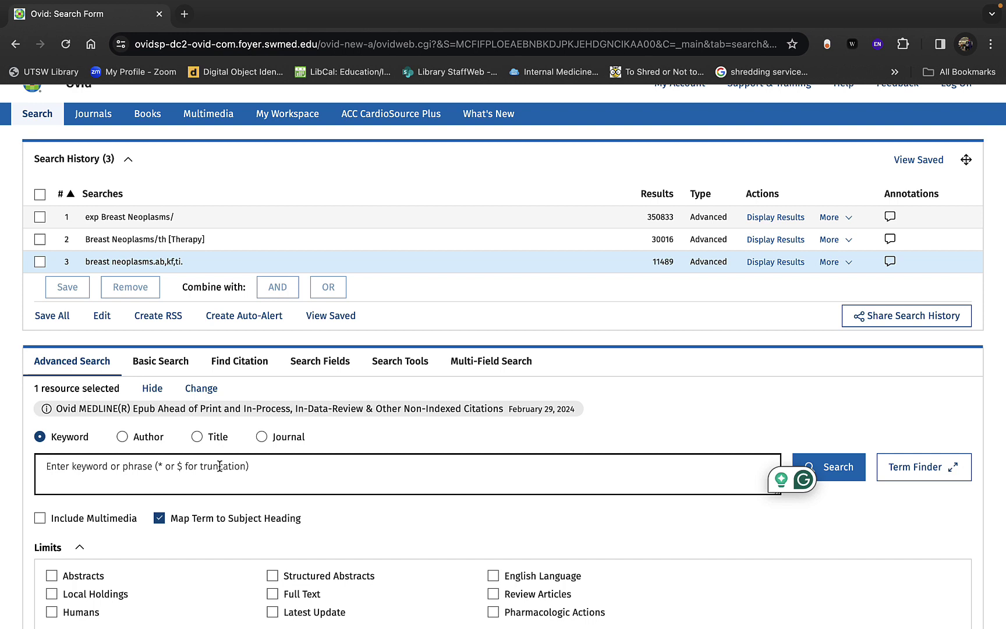
text(()
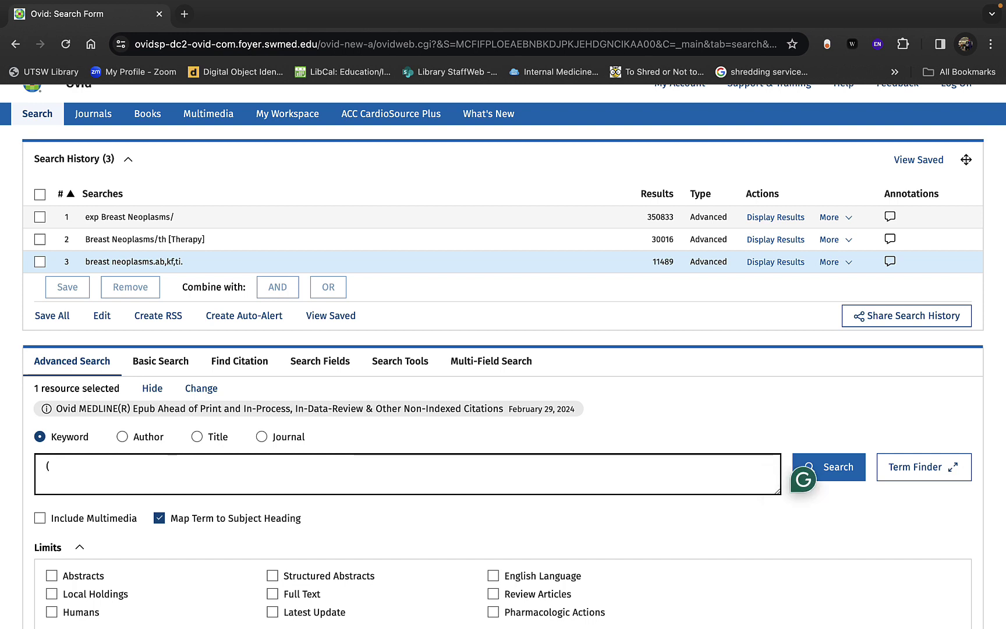
key(super+v)
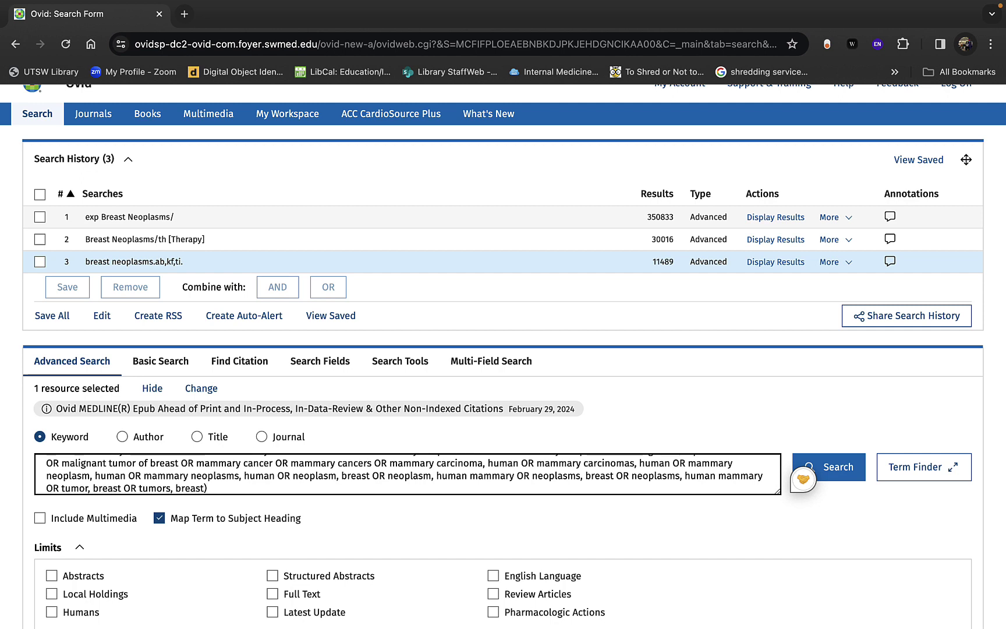
text(.ab,ti)
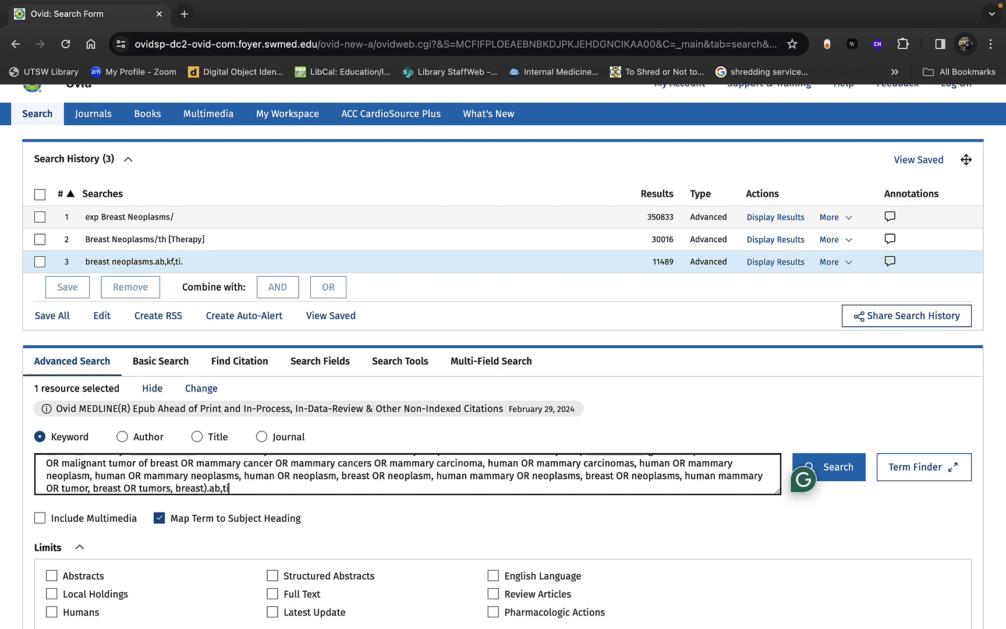
text(,kf.)
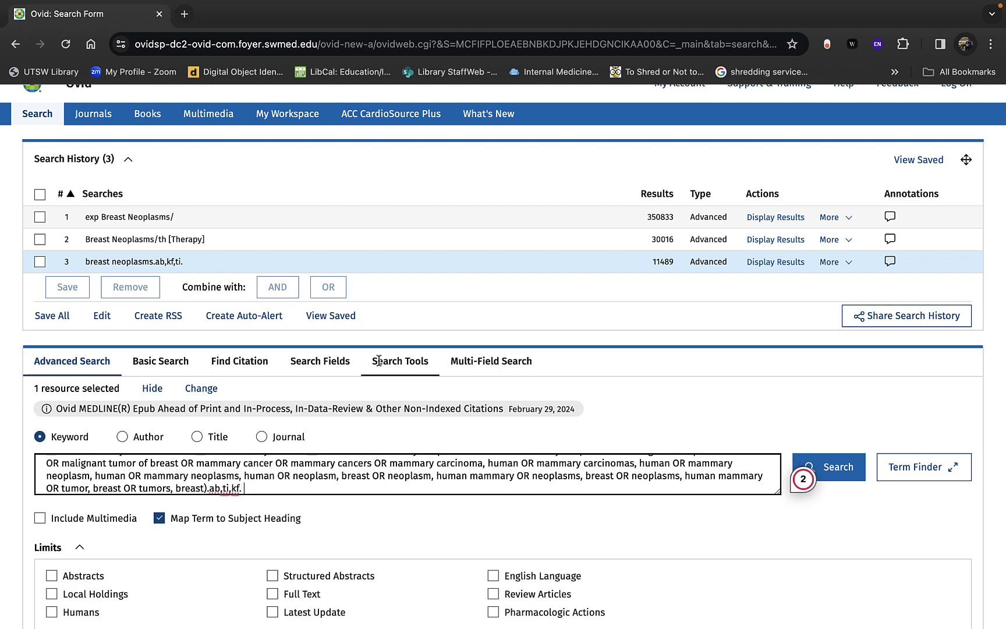
click(845, 468)
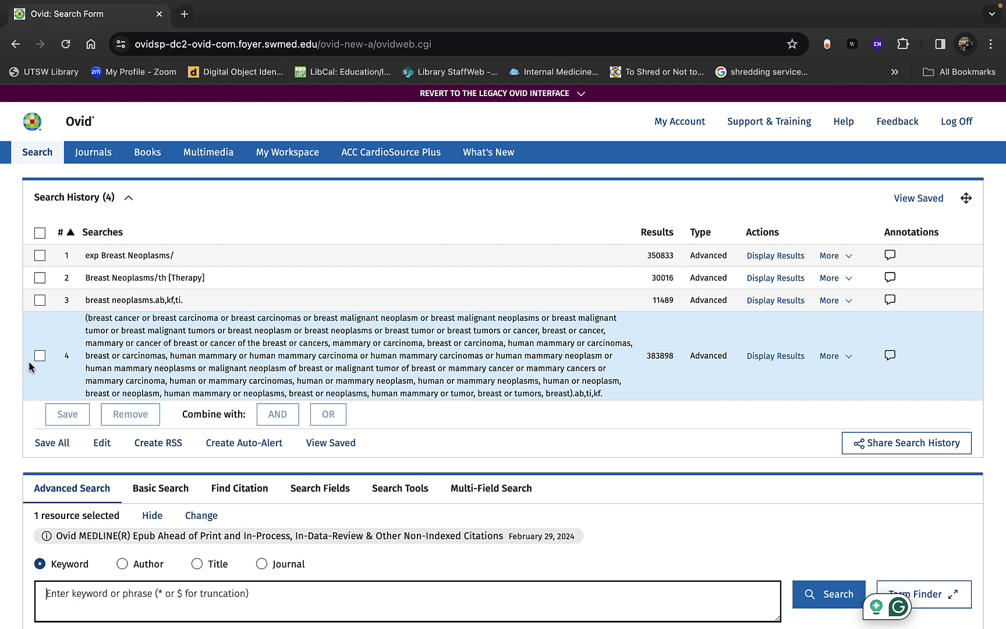
Step: Tick searches 4, 3 and 1 in the history and combine them with OR
click(39, 356)
click(39, 300)
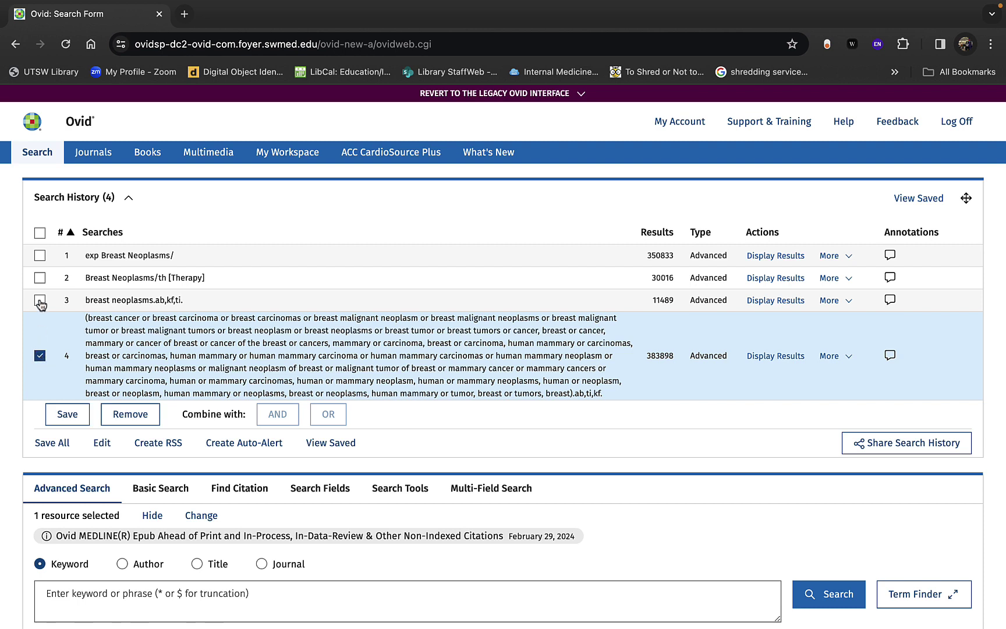
click(40, 255)
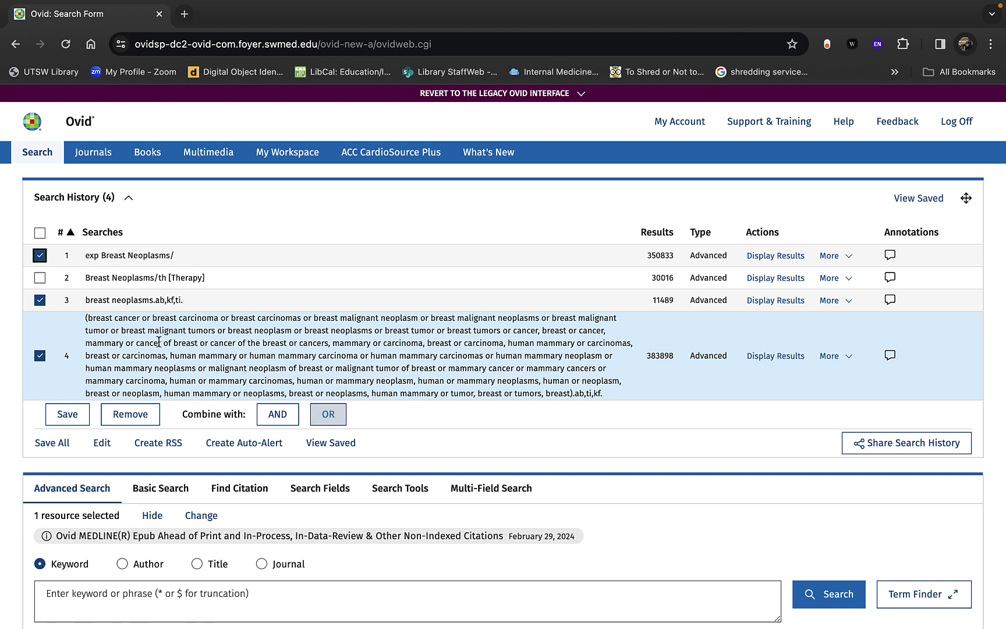
click(330, 418)
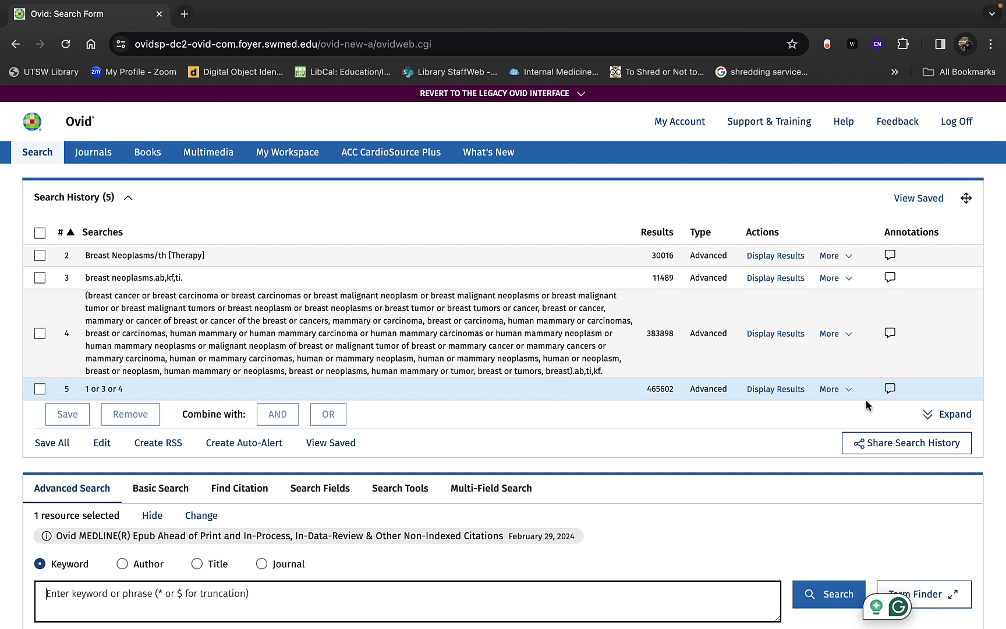
Step: Search 'cancer survivors' with subject-heading mapping and open the Cancer Survivors scope note
click(936, 419)
scroll(693, 498, down, 2)
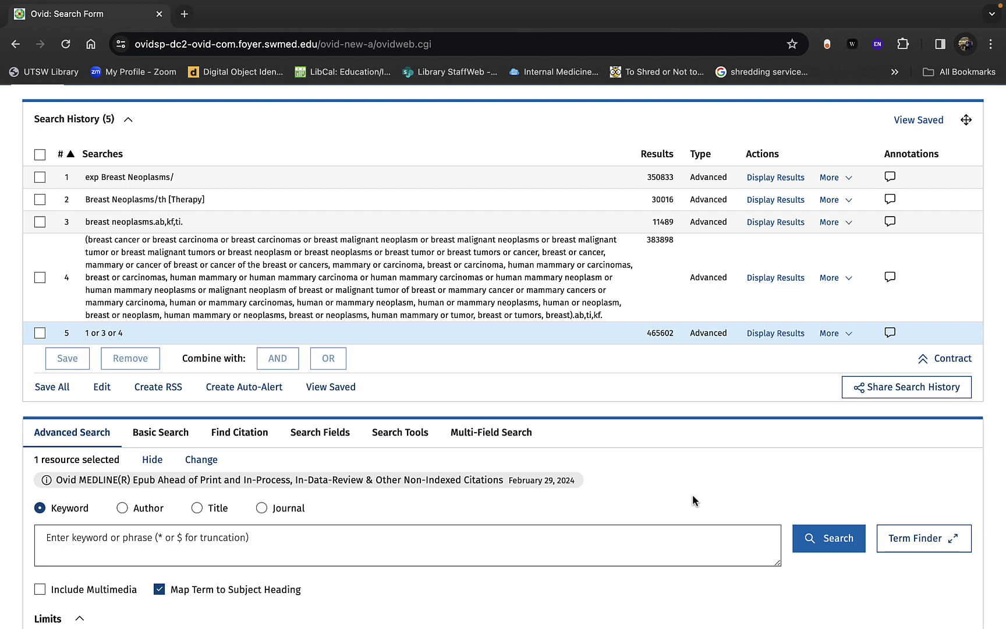
click(531, 549)
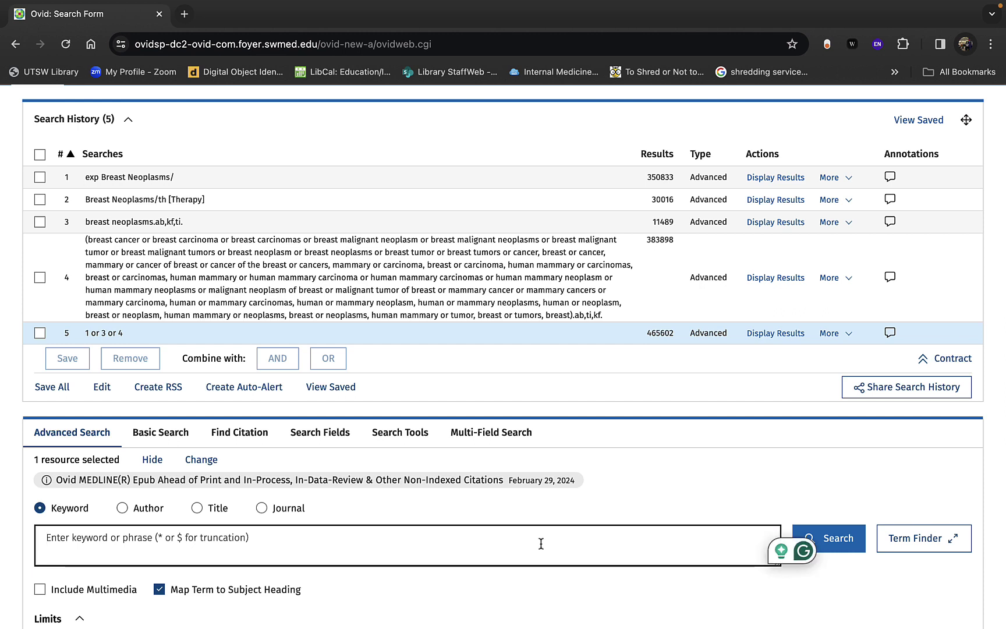
text(cancer survivors)
click(846, 546)
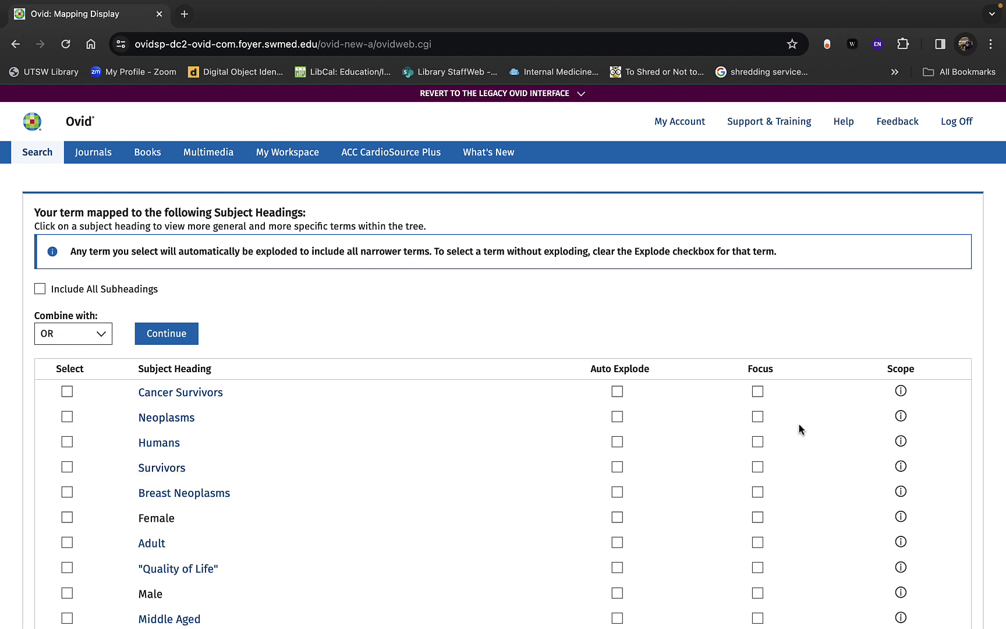
click(901, 391)
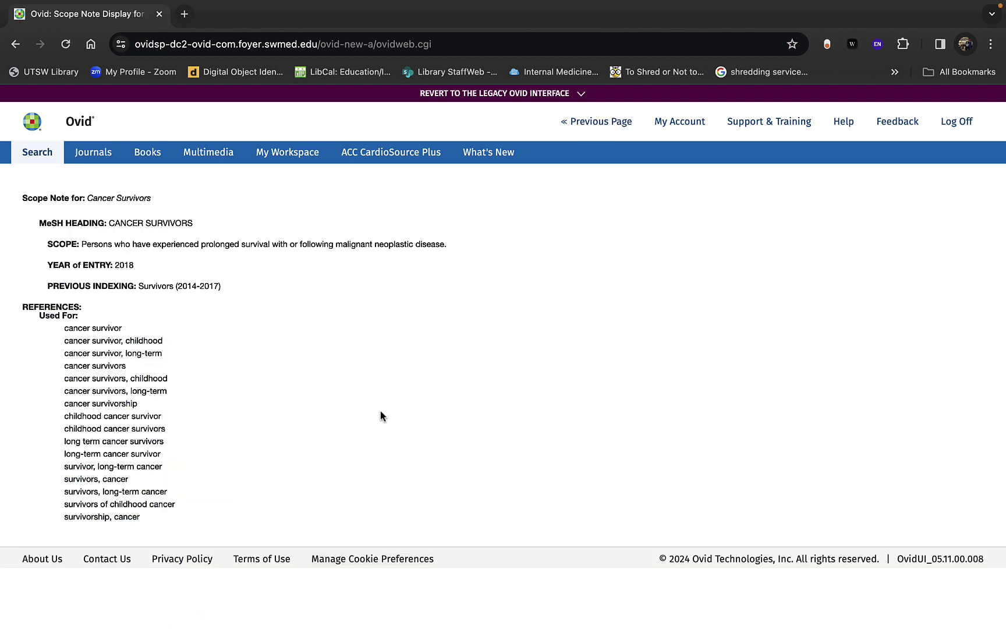
drag(135, 266, 42, 268)
click(147, 264)
drag(136, 264, 29, 261)
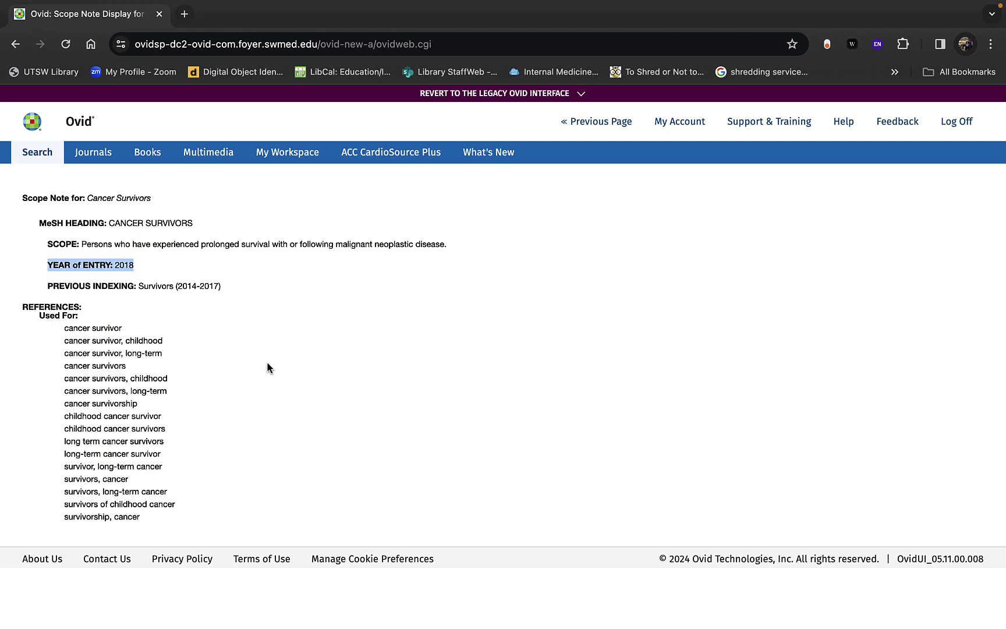
click(235, 310)
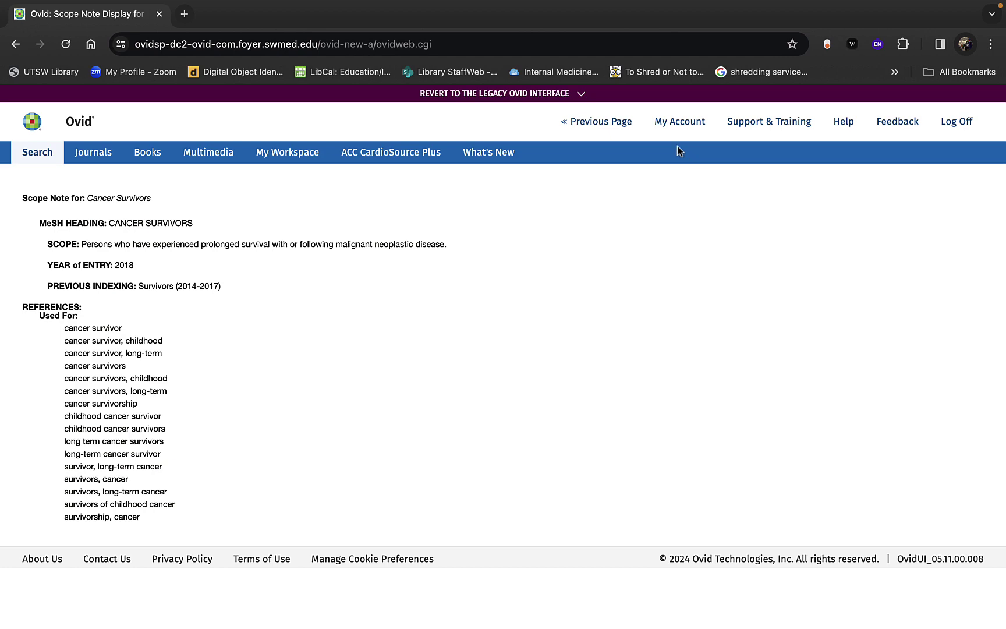
click(604, 124)
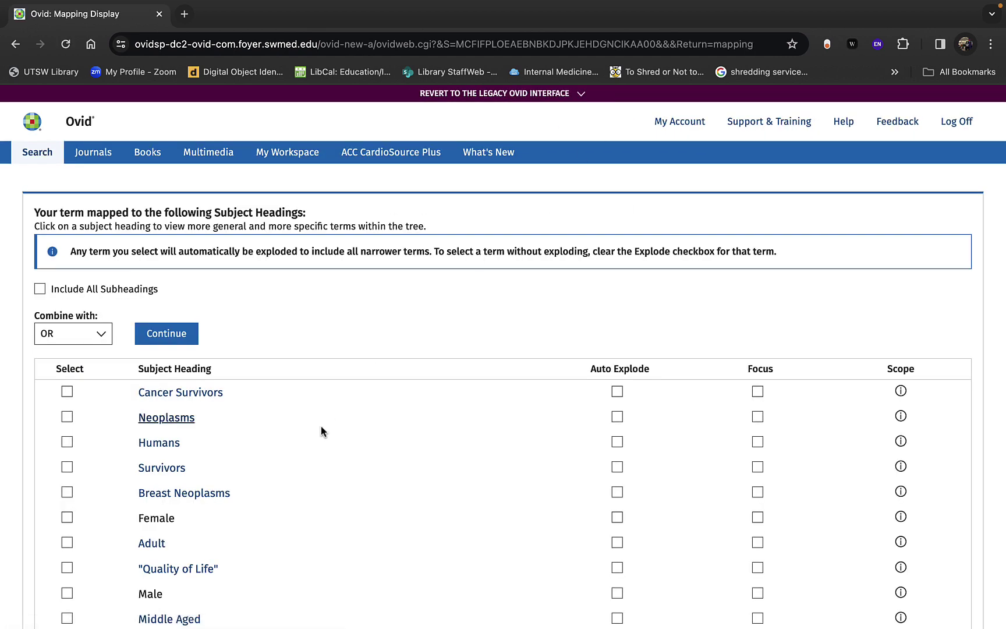
Step: In the Cancer Survivors tree, explode Survivors and submit it with Cancer Survivors using OR
click(187, 396)
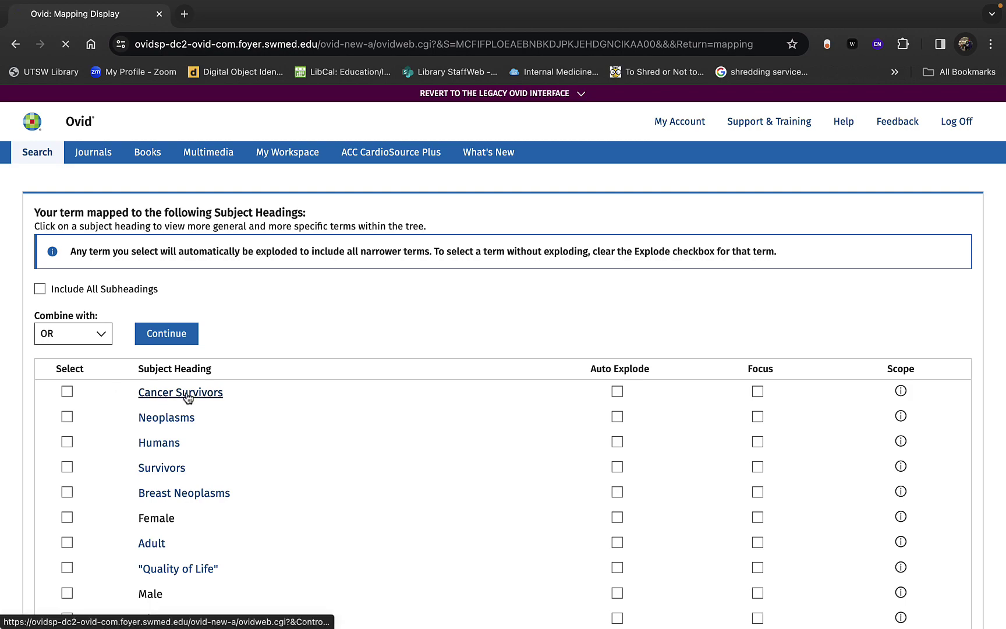
scroll(188, 397, down, 5)
scroll(187, 398, down, 18)
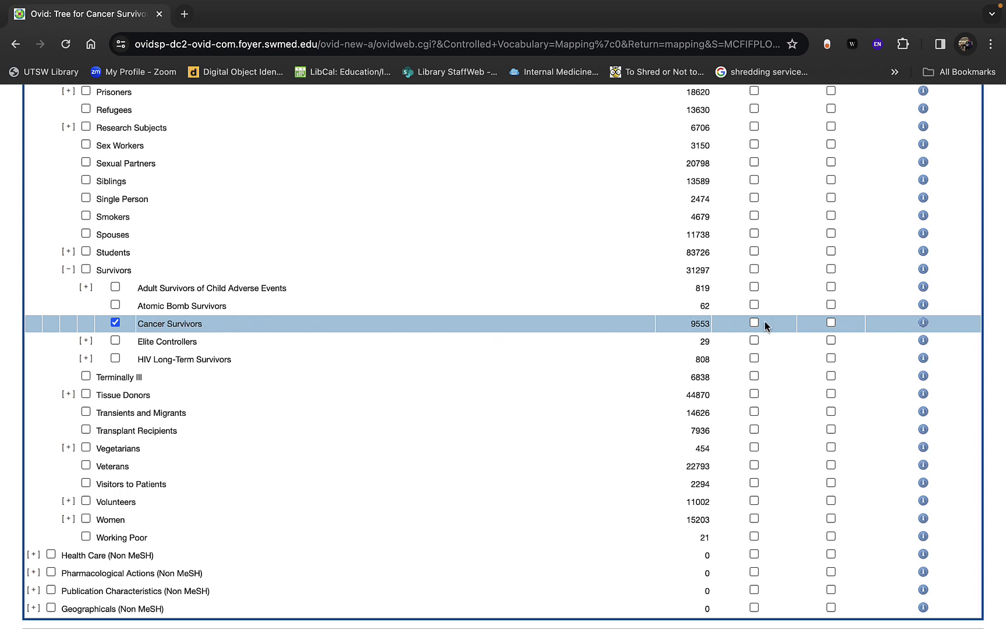
click(87, 288)
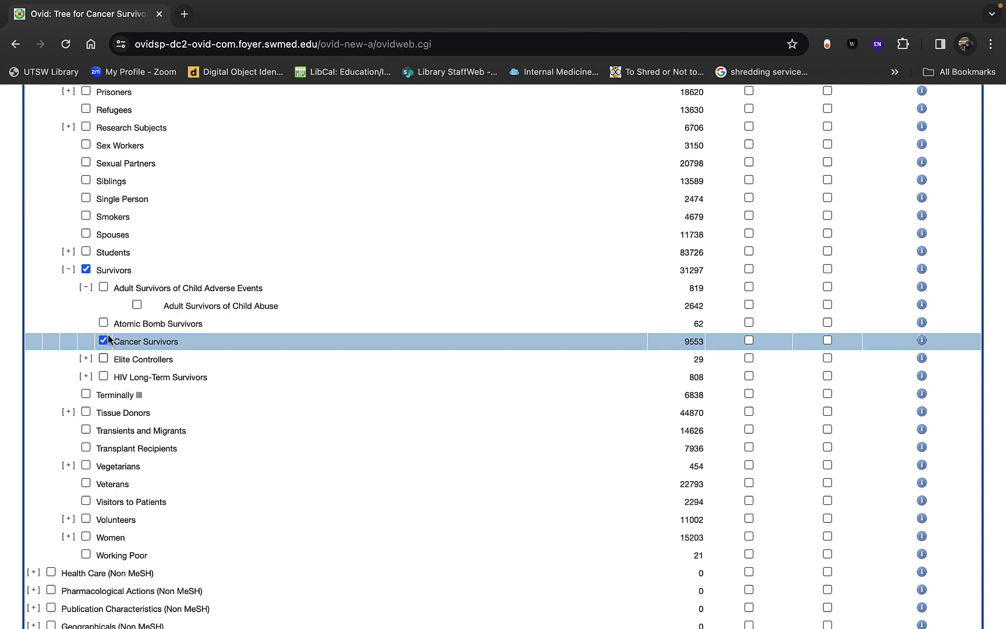
click(86, 360)
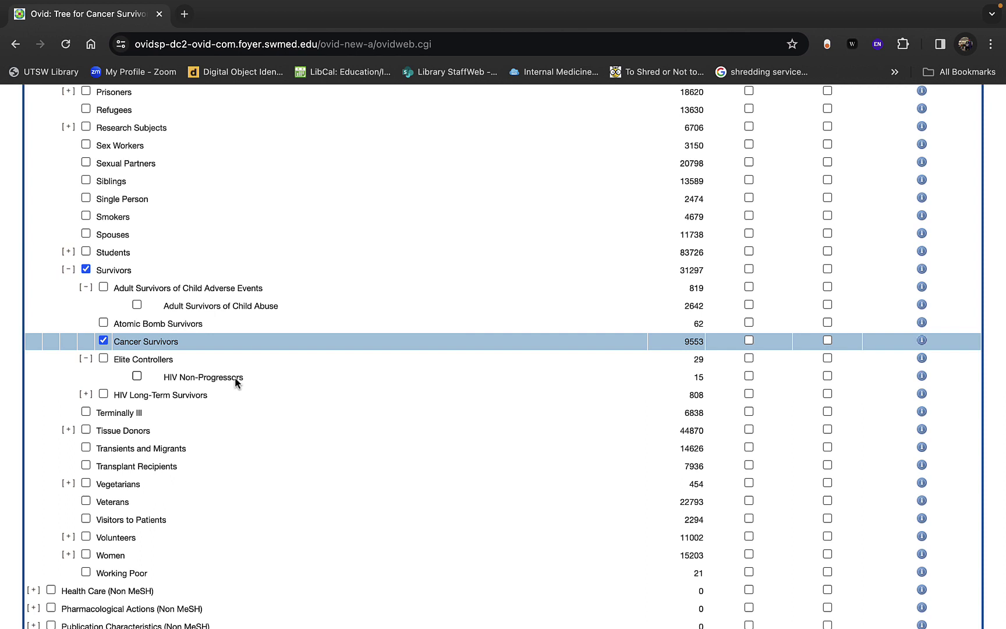
click(749, 268)
scroll(285, 355, up, 3)
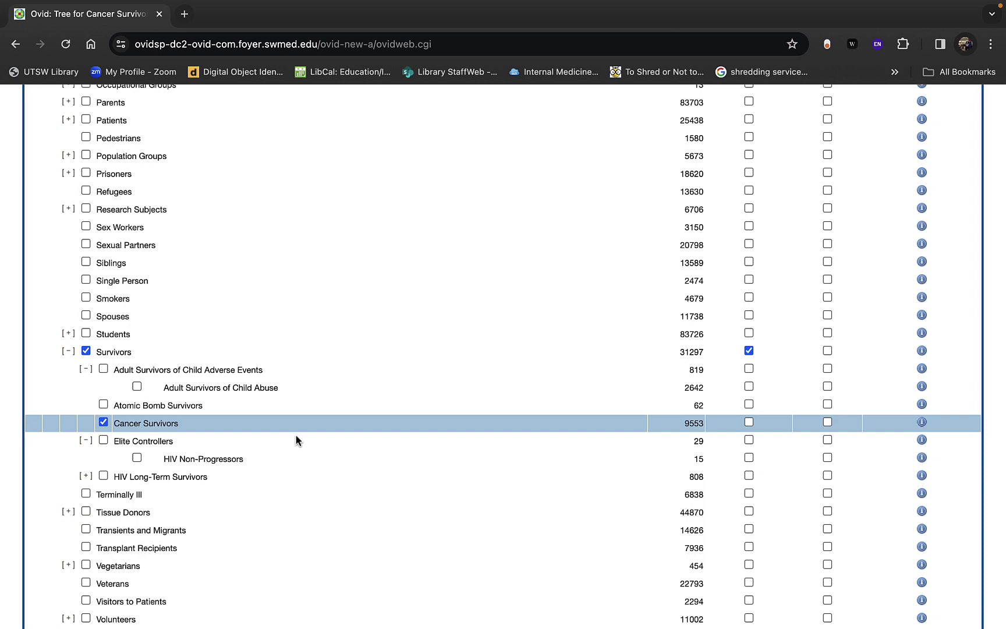
scroll(303, 391, up, 9)
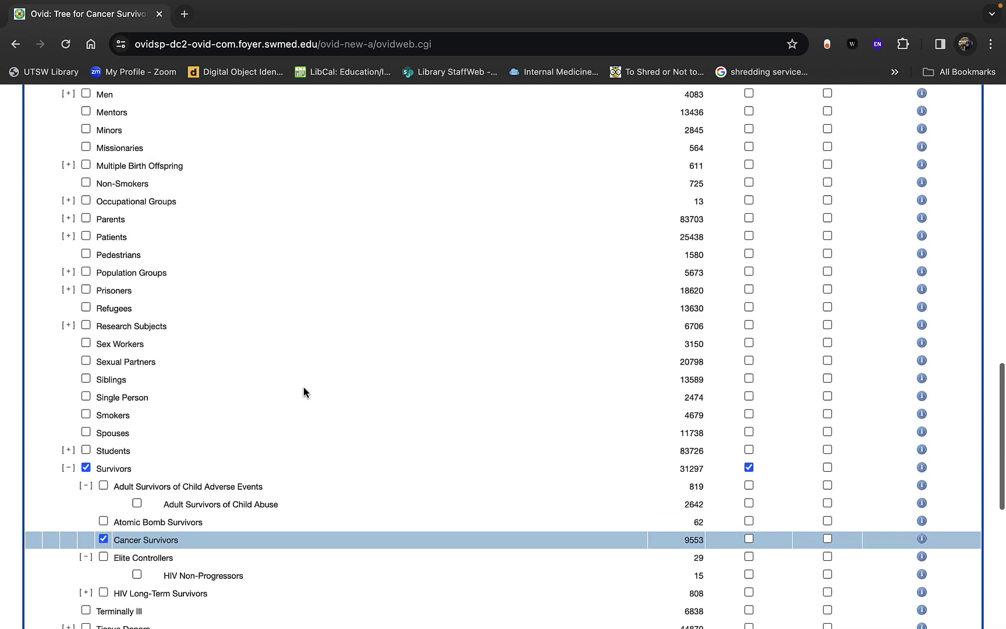
scroll(304, 391, up, 10)
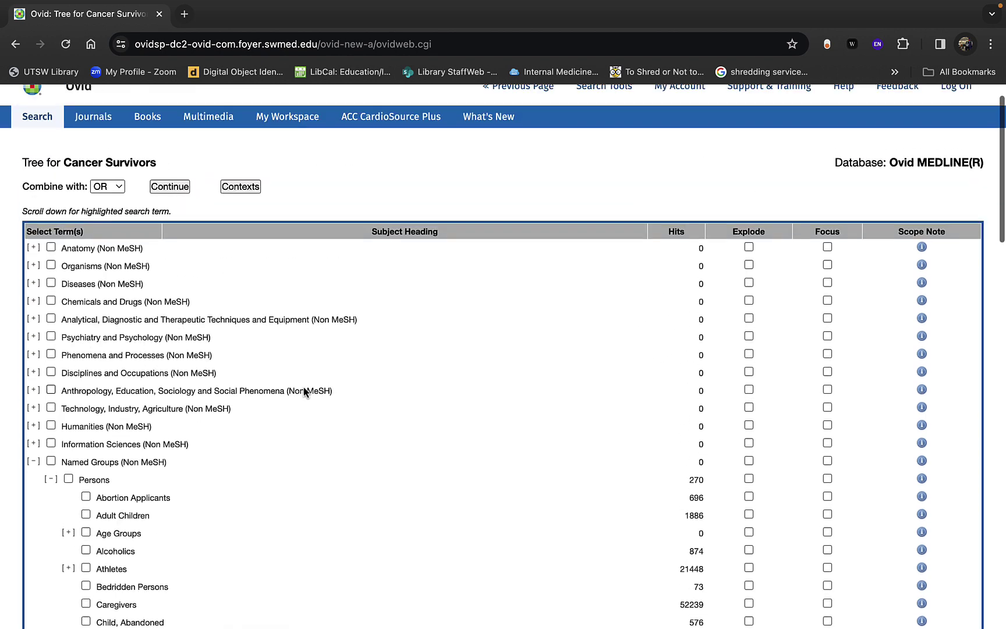
click(161, 192)
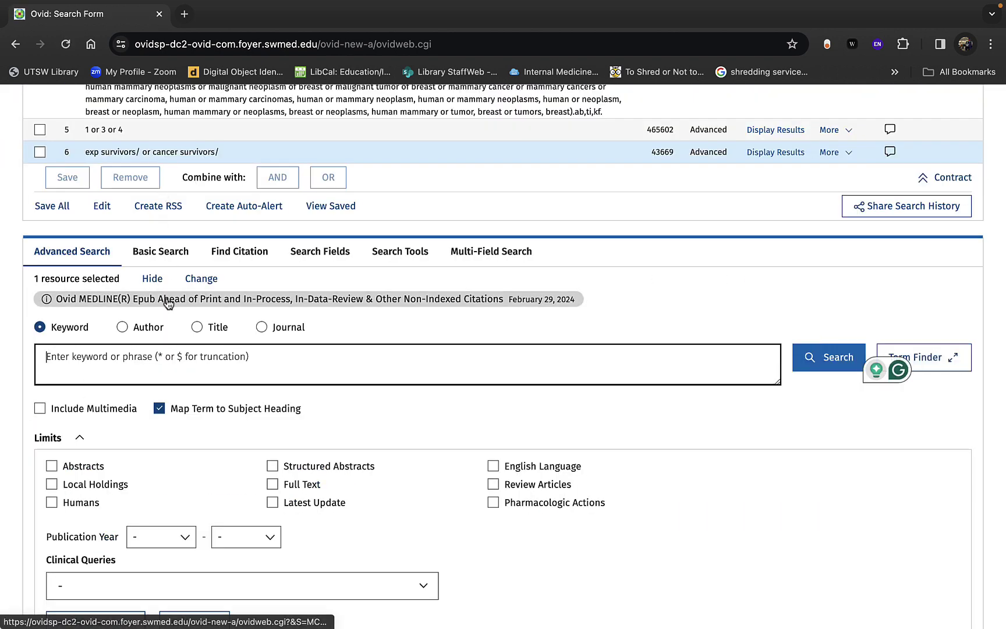
Step: Untick Map Term to Subject Heading and place the caret in the keyword box
scroll(166, 302, up, 2)
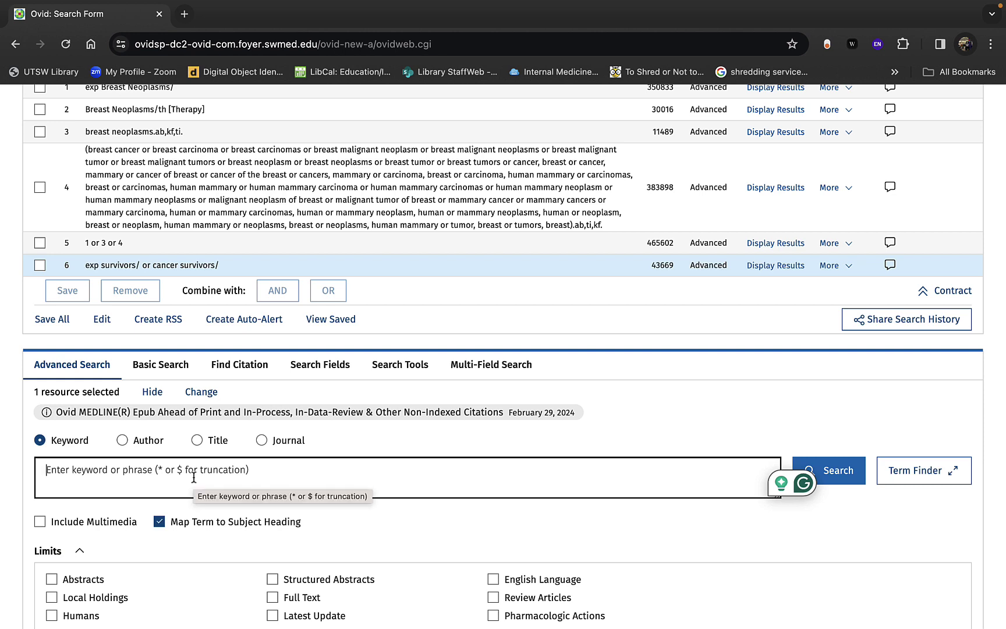
click(159, 522)
click(184, 487)
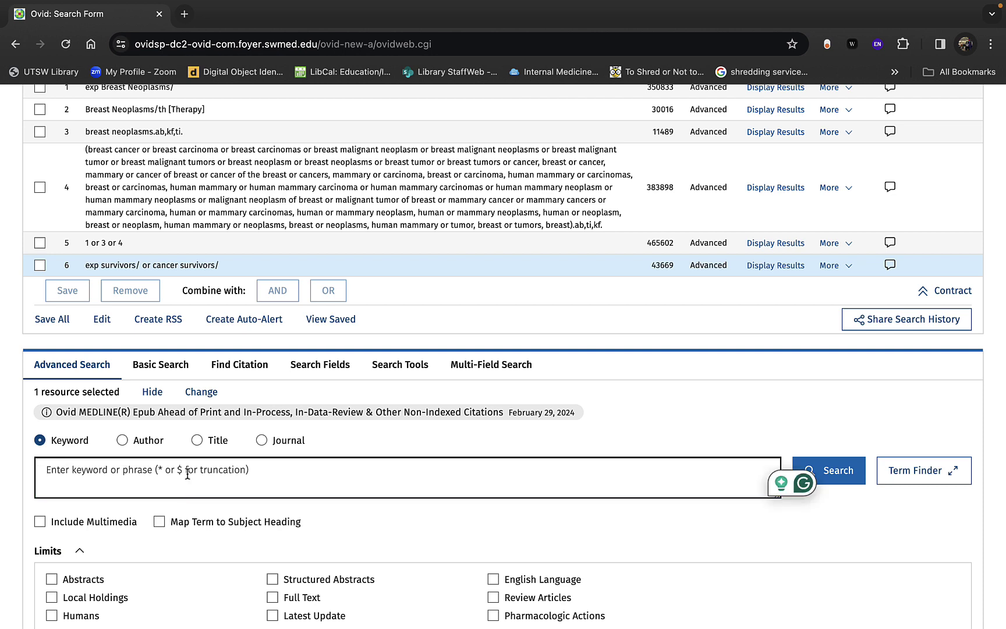
Step: Search (survivors OR cancer survivors).ab,kf,ti., reusing the field suffix copied from line 3
text((survivo)
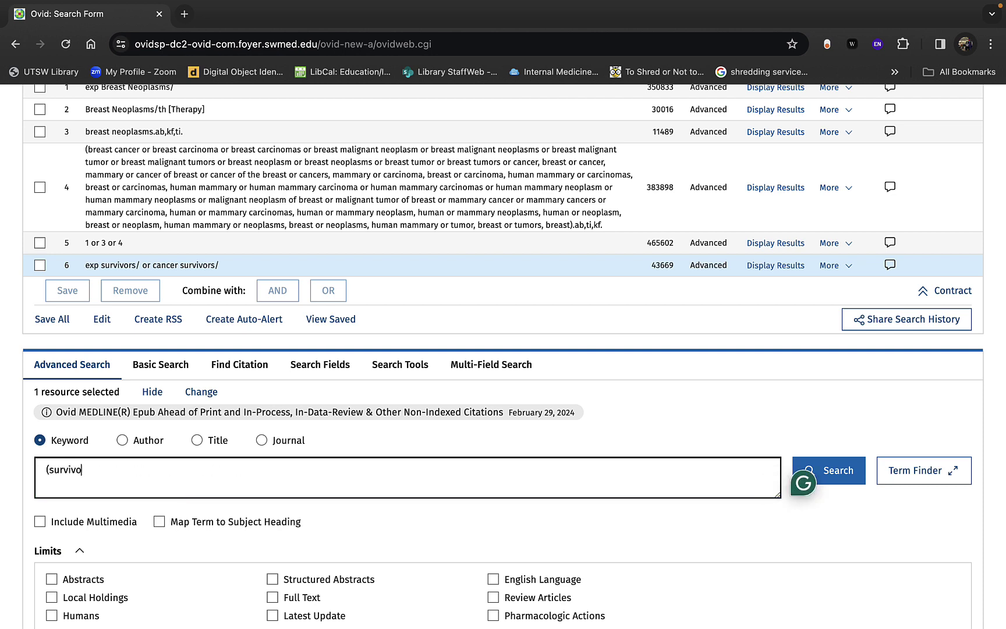
text(rs OR cancer survivors)
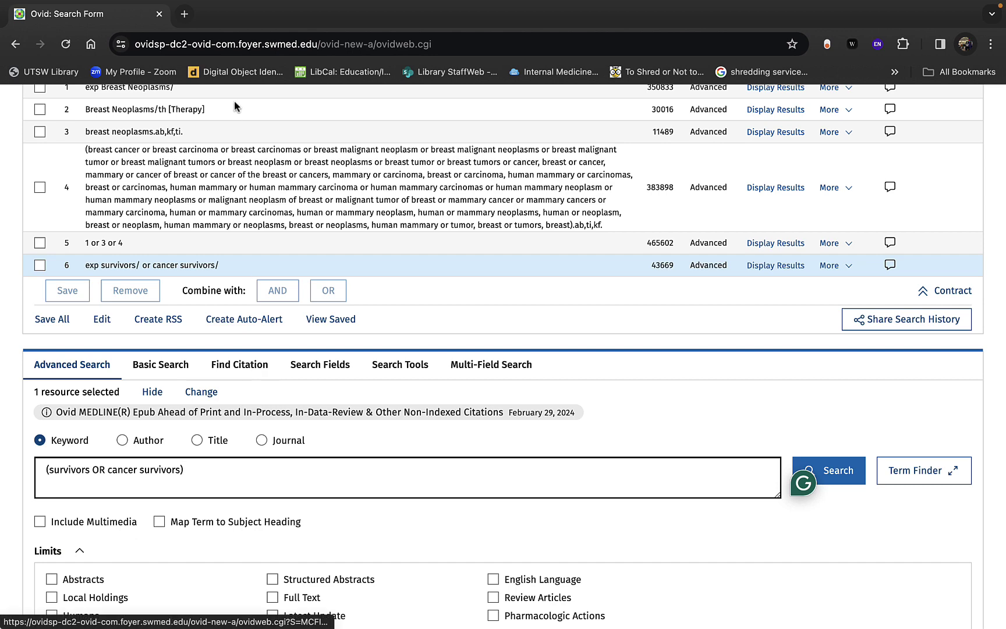
drag(185, 131, 152, 132)
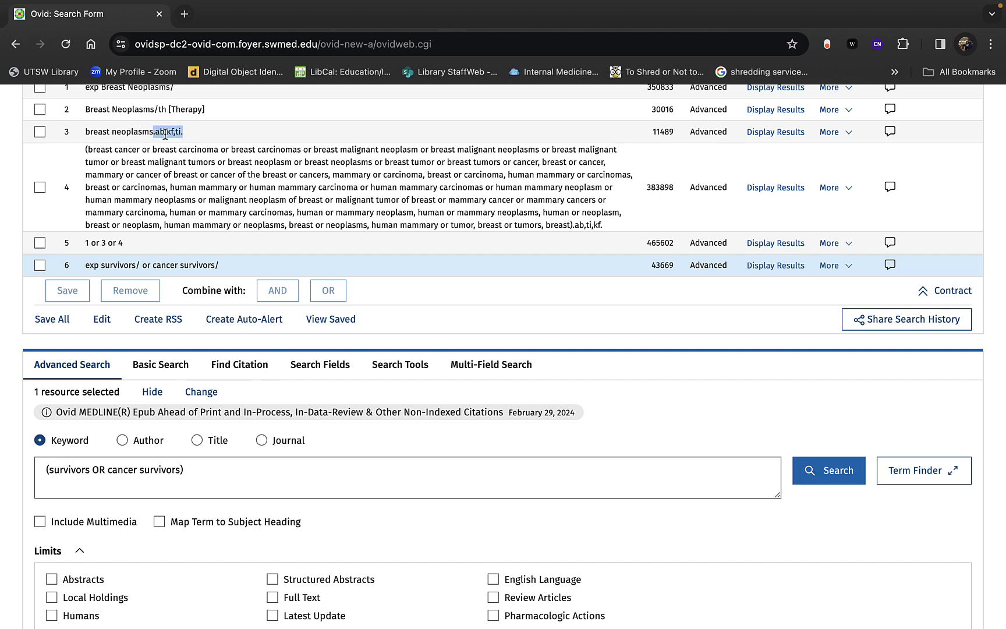
right_click(164, 132)
click(182, 165)
click(248, 475)
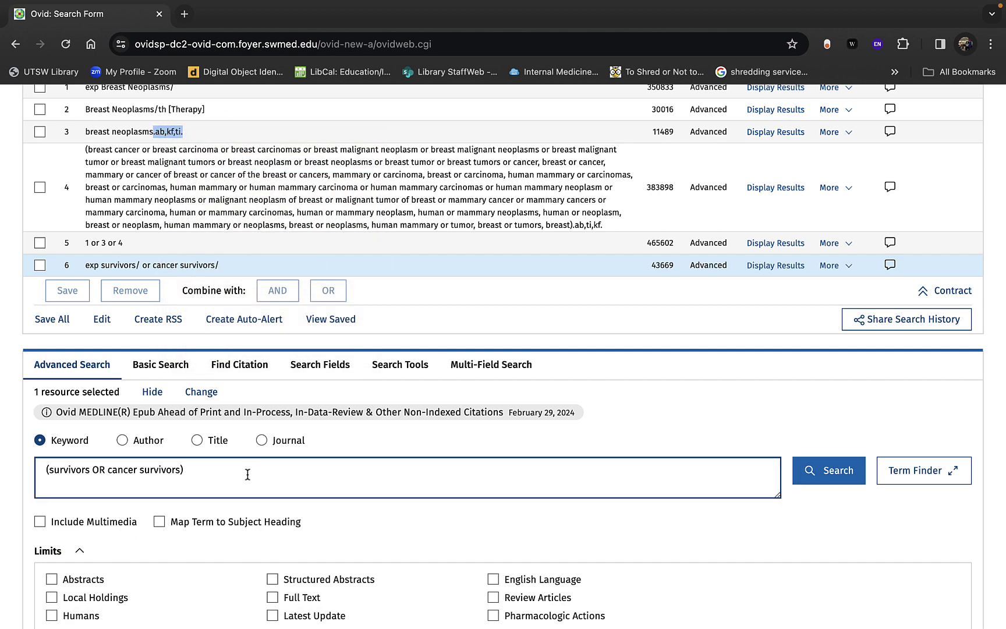
key(super+v)
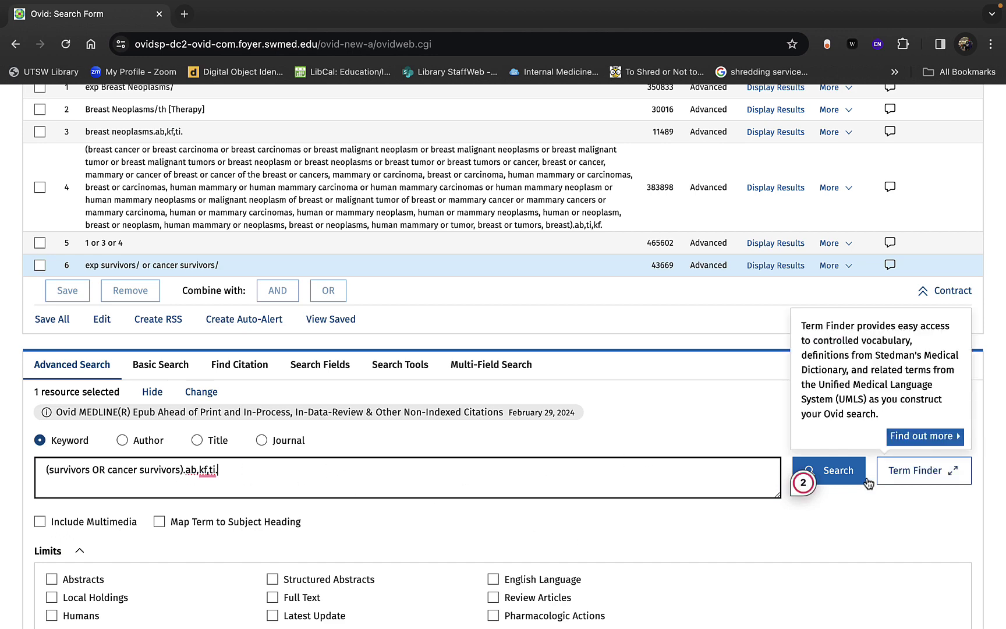
click(844, 481)
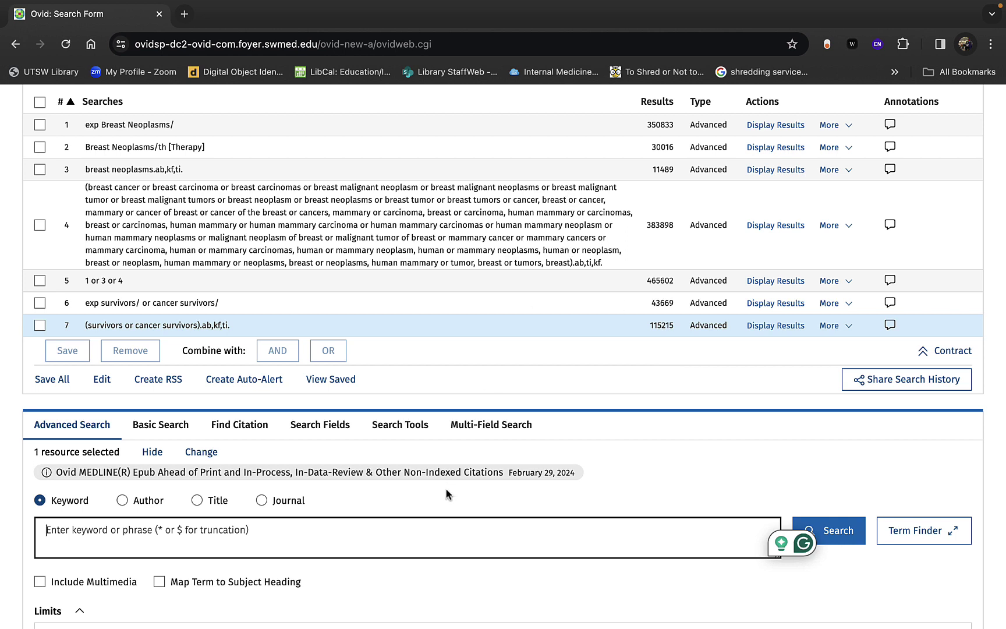
Step: Re-run the 'cancer survivors' search with Map Term to Subject Heading switched back on
text(cancer survivors)
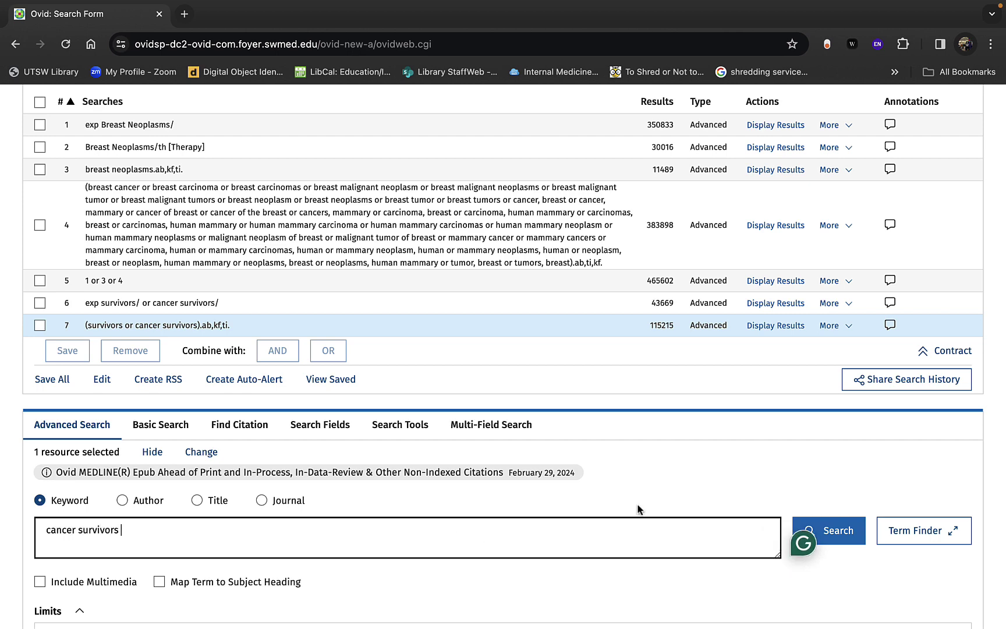
click(847, 527)
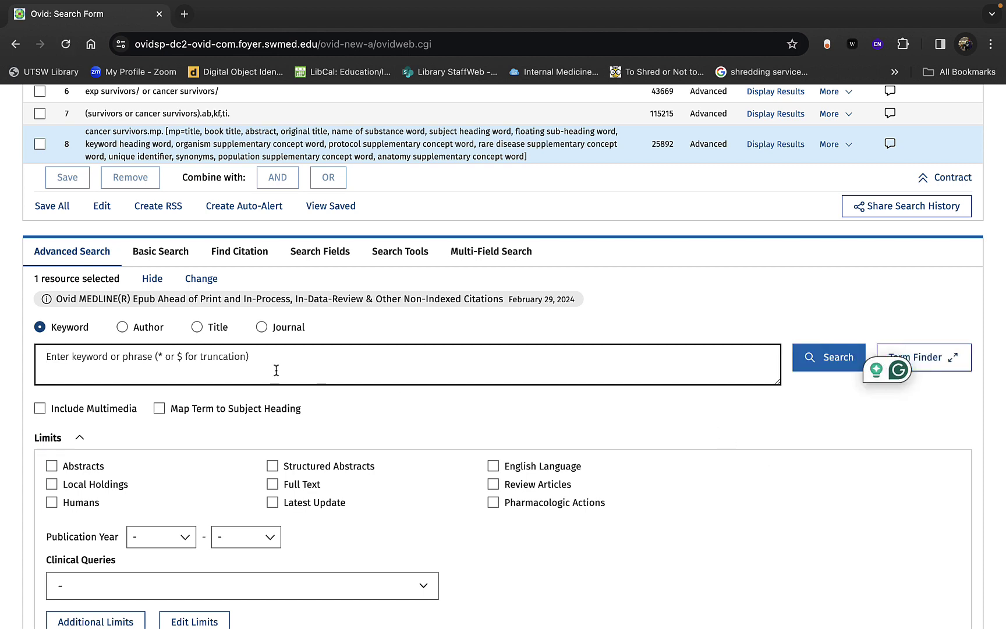
click(159, 408)
click(205, 371)
text(cancer survivors)
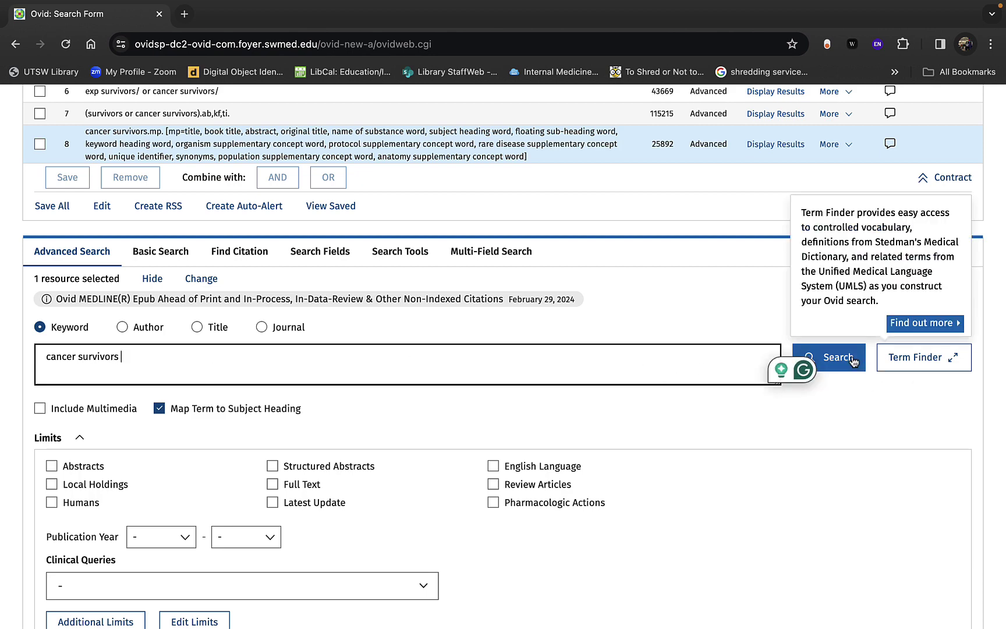
click(852, 361)
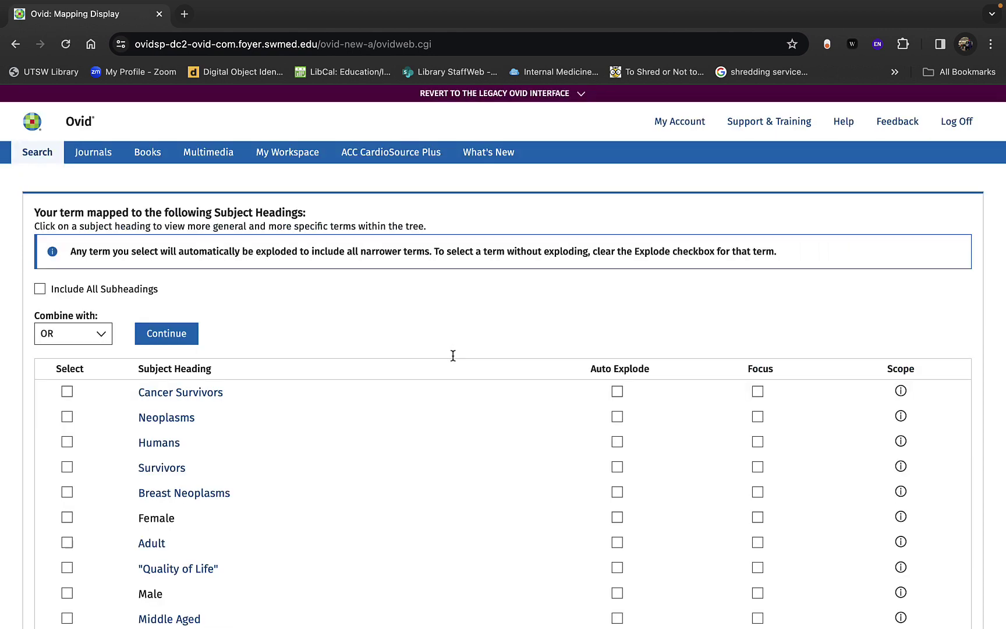
Step: Explode Cancer Survivors, inspect its tree, and return to the mapped headings list
click(617, 323)
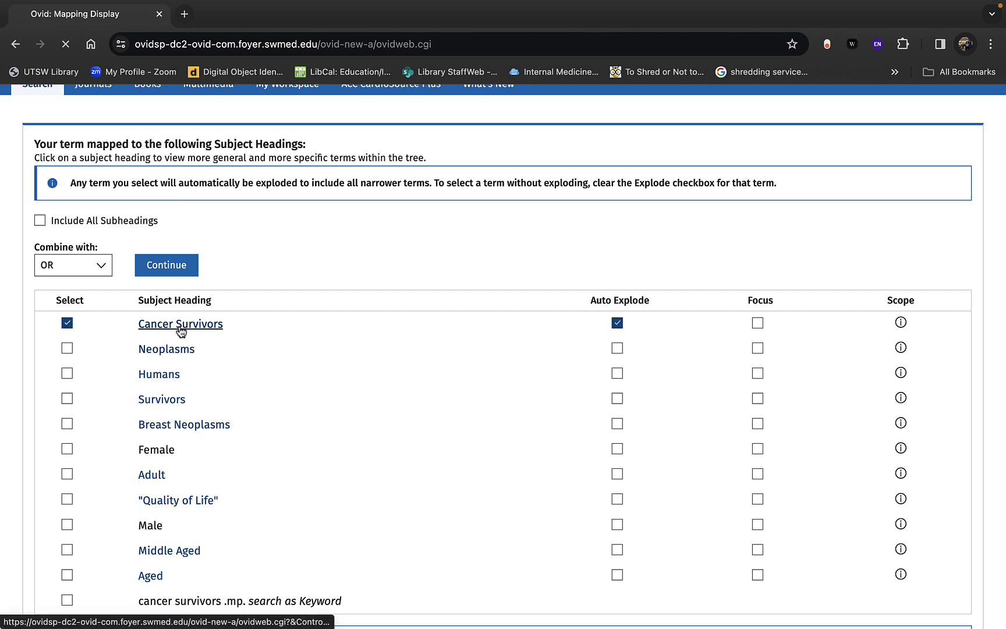
click(178, 325)
scroll(255, 497, down, 18)
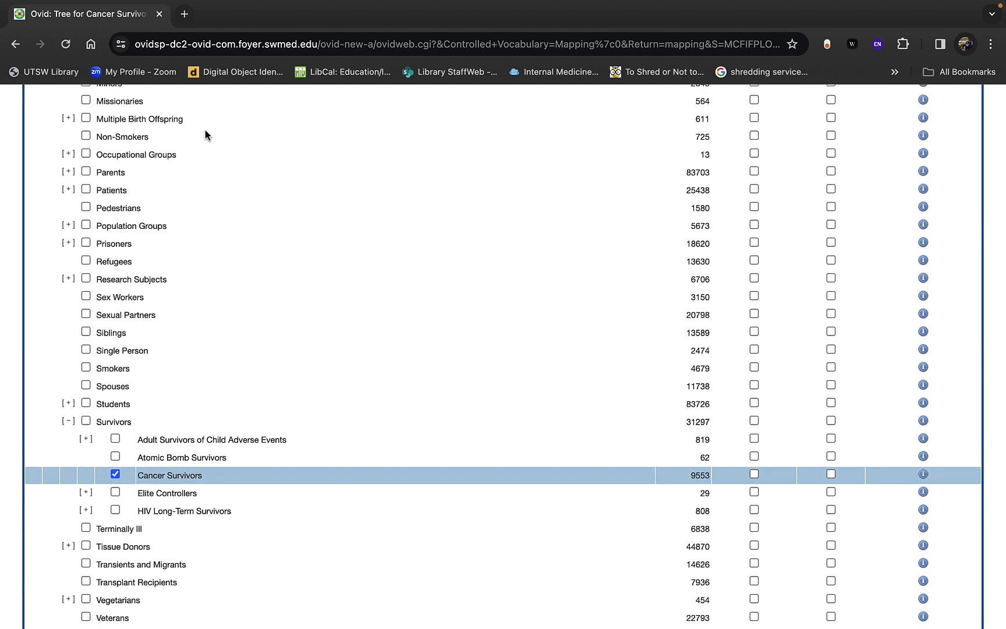
scroll(436, 352, up, 20)
click(546, 120)
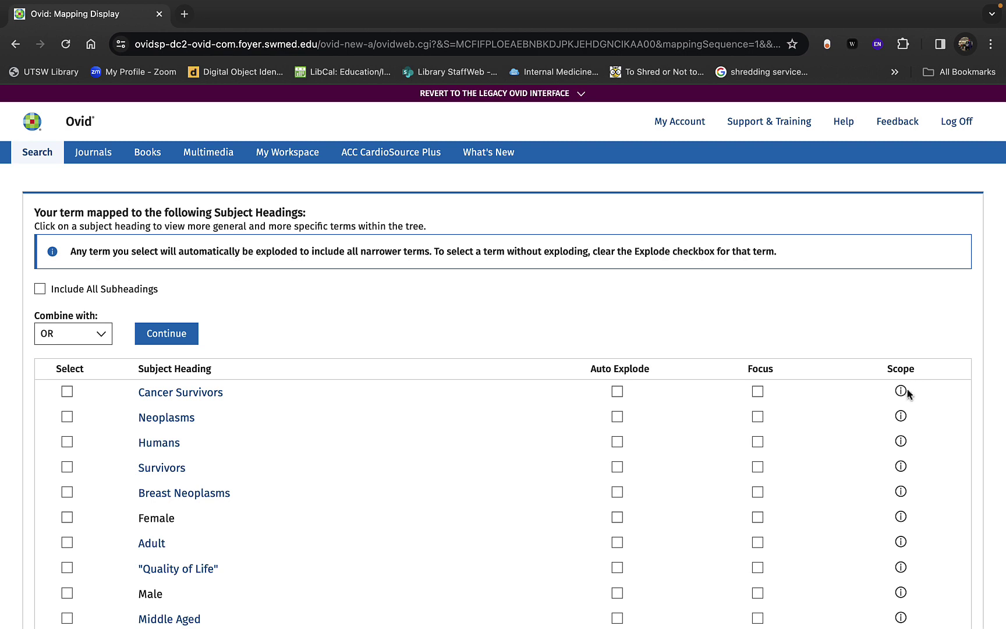
Step: Highlight and copy the full Used For list in the Cancer Survivors scope note
click(901, 392)
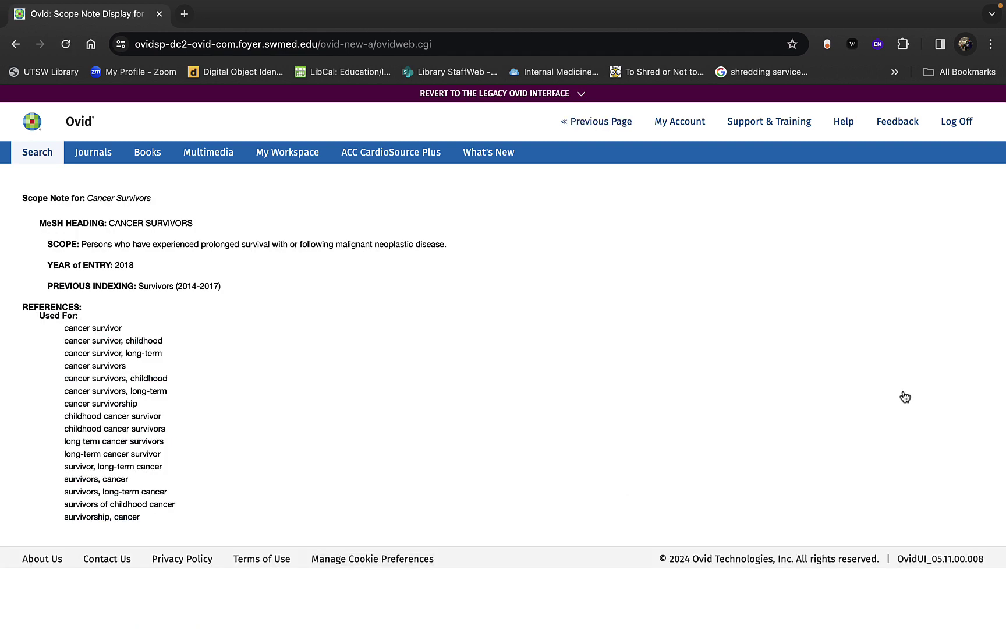
drag(155, 518, 60, 329)
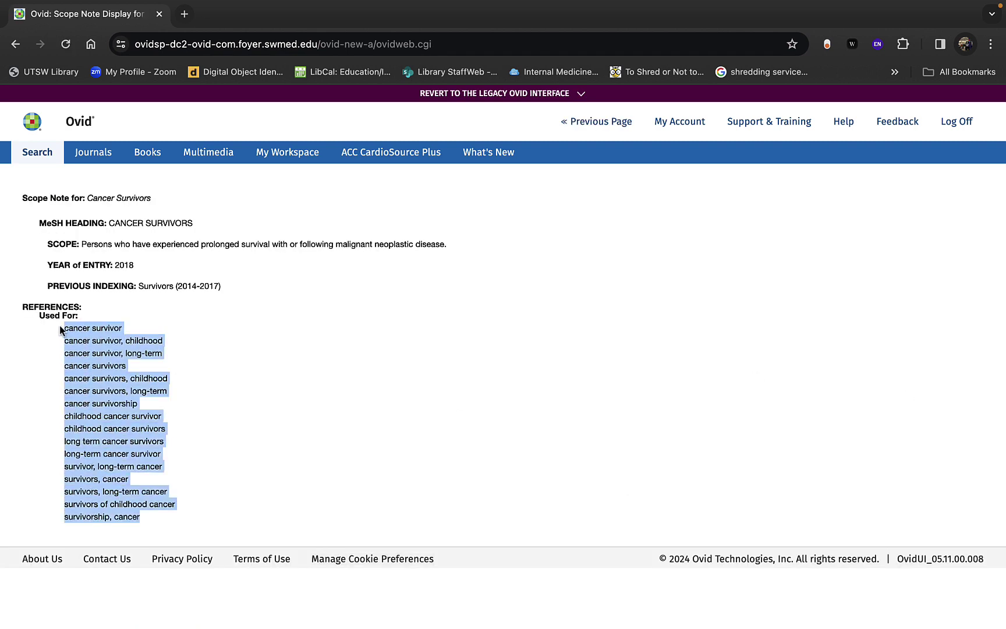
right_click(60, 331)
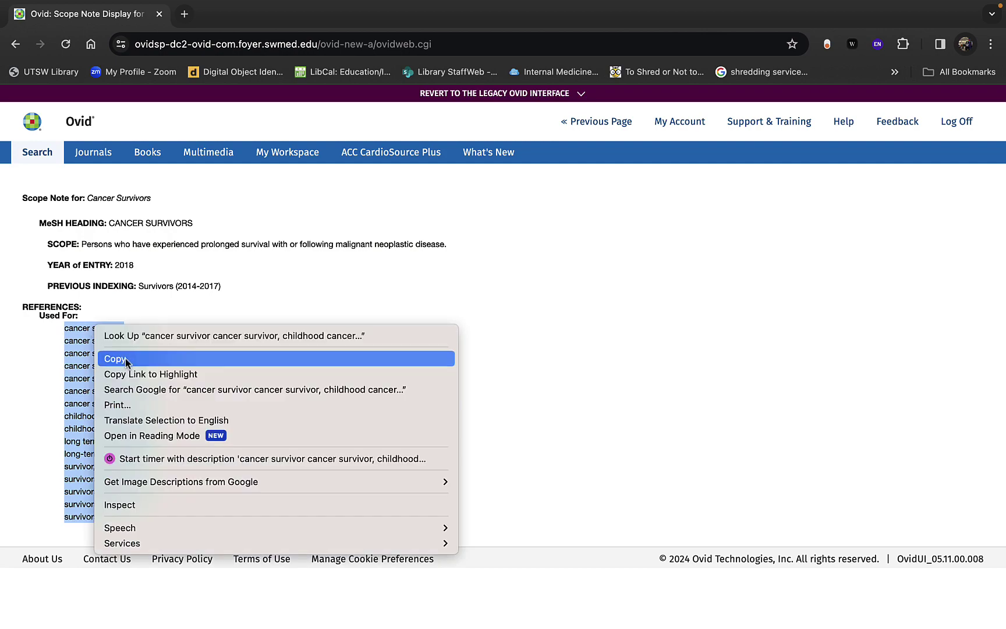
click(127, 359)
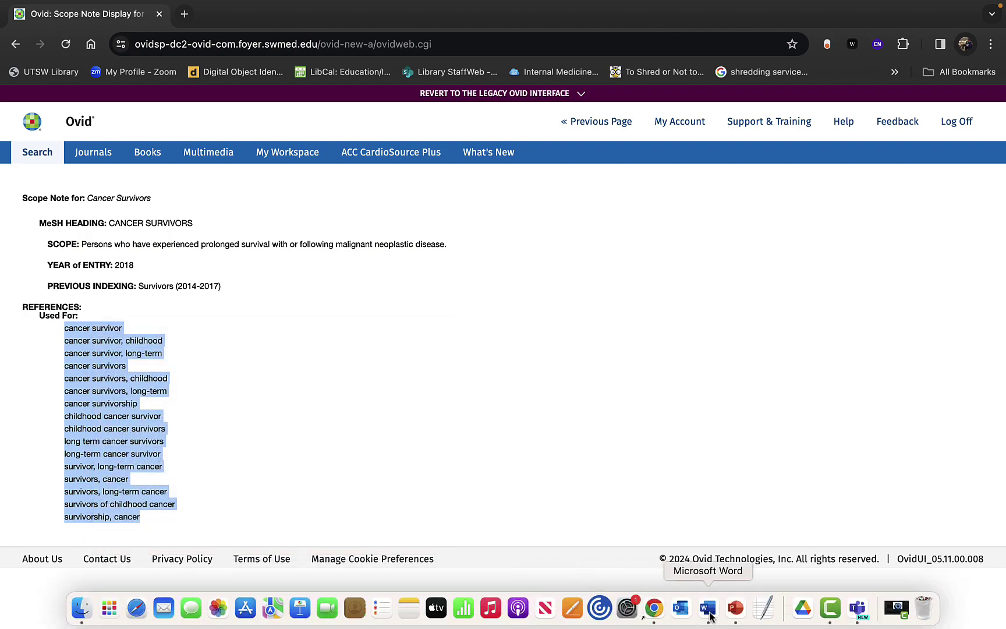
click(709, 616)
Step: Add a Next Page section break after the existing text in Document1
click(694, 428)
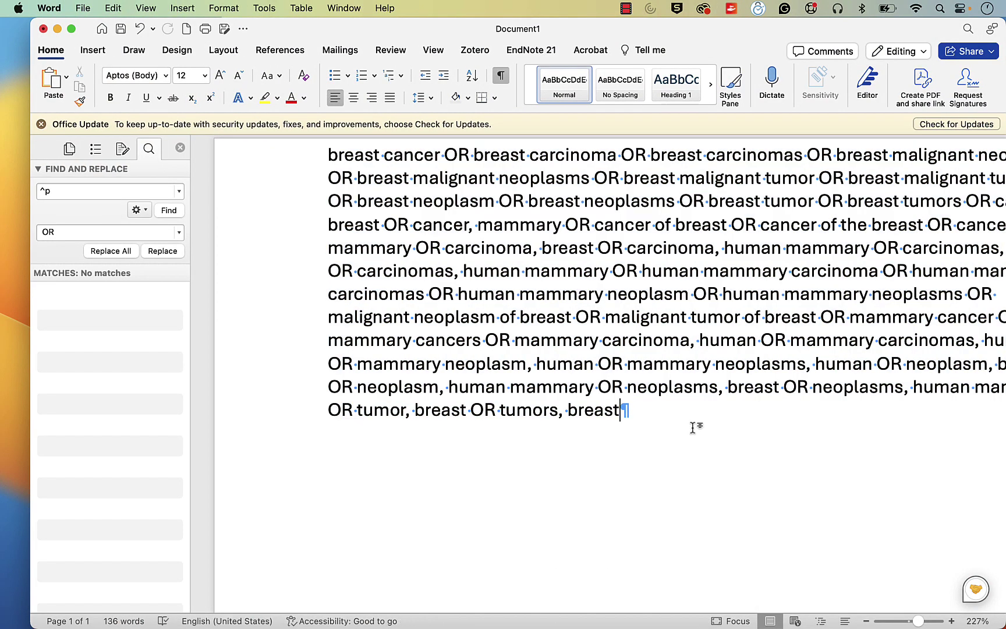
key(Return)
key(Return)
click(181, 9)
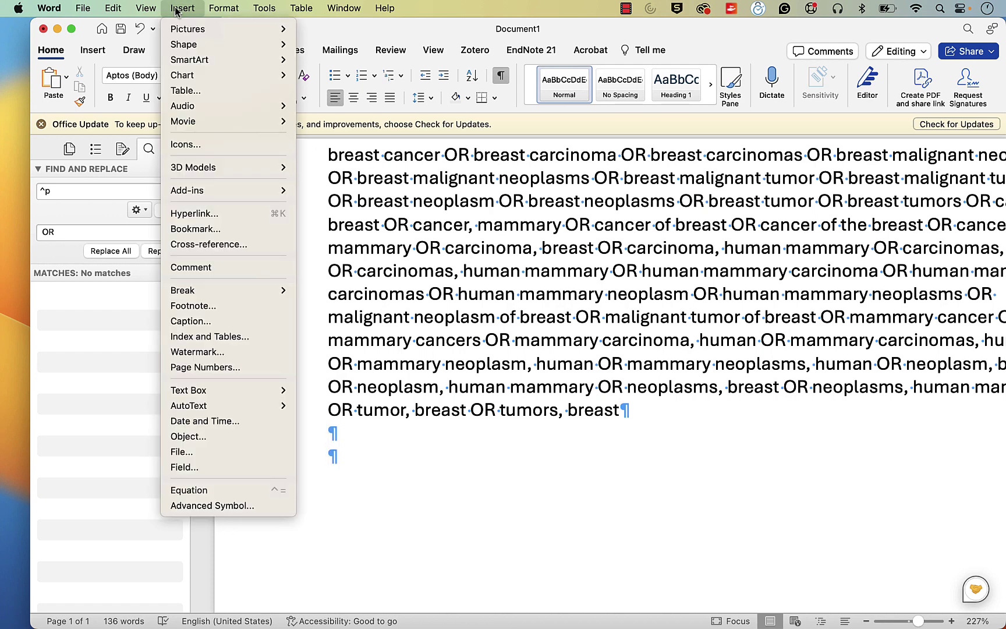
mouse_move(286, 298)
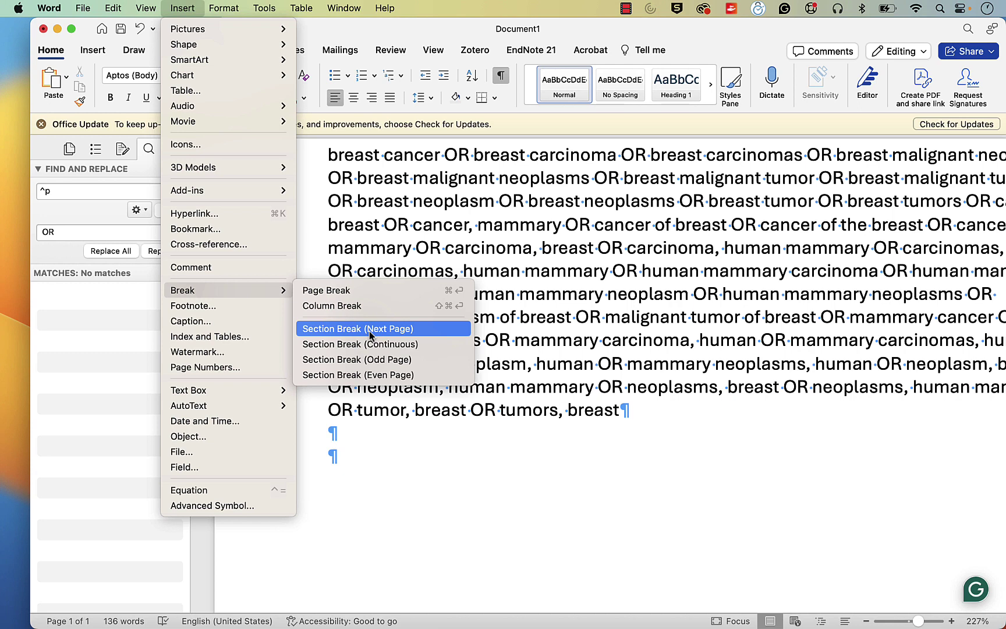
click(369, 330)
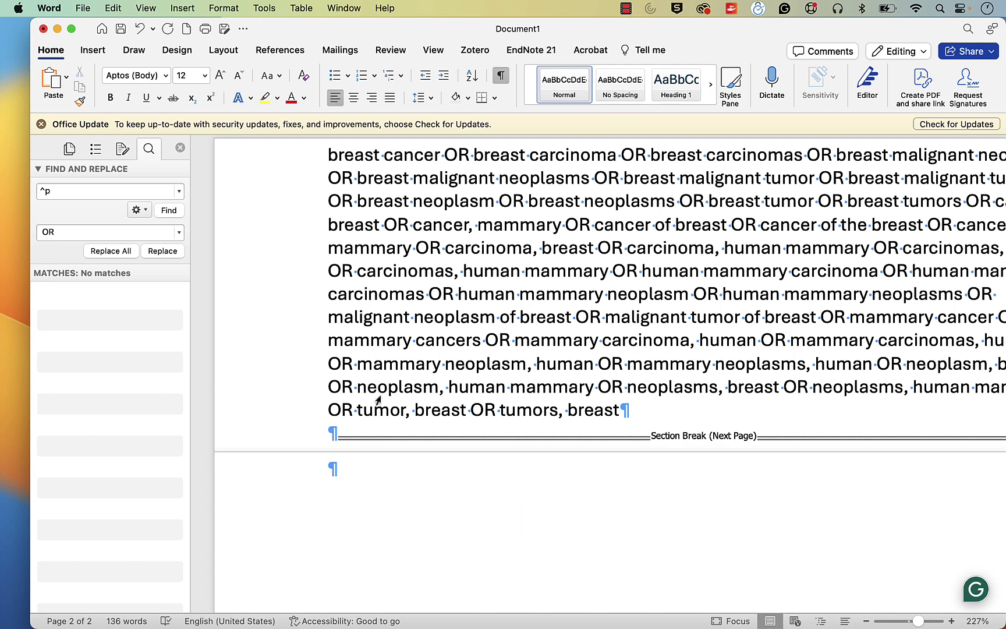
Step: Paste the survivor terms as plain text and replace every paragraph mark with OR
click(66, 76)
click(80, 153)
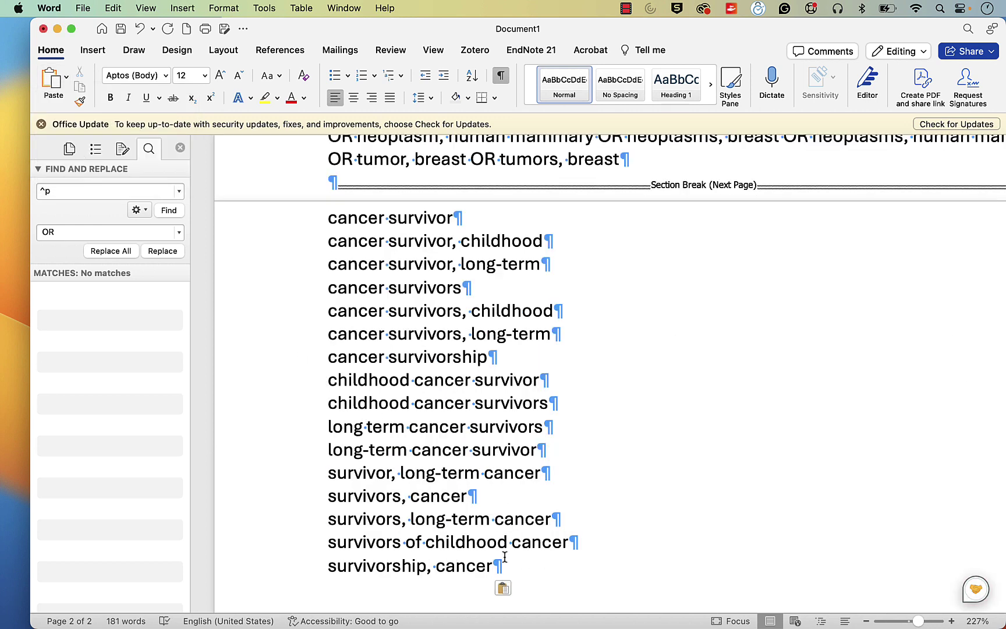
drag(493, 563, 329, 214)
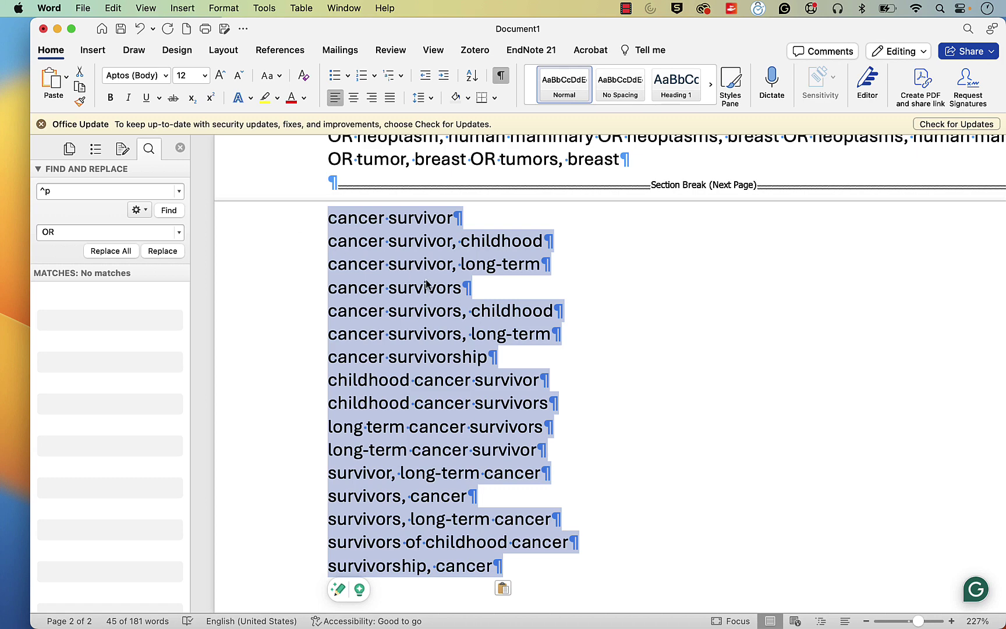
click(123, 251)
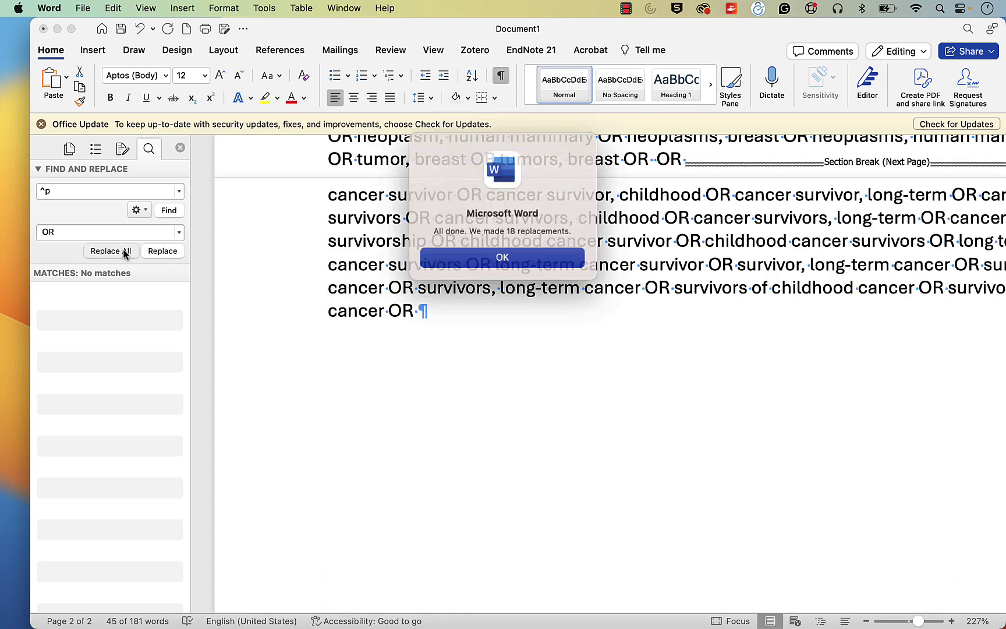
click(478, 265)
Step: Delete the trailing OR and select the whole OR-joined survivor string
scroll(492, 351, up, 3)
scroll(492, 351, up, 3)
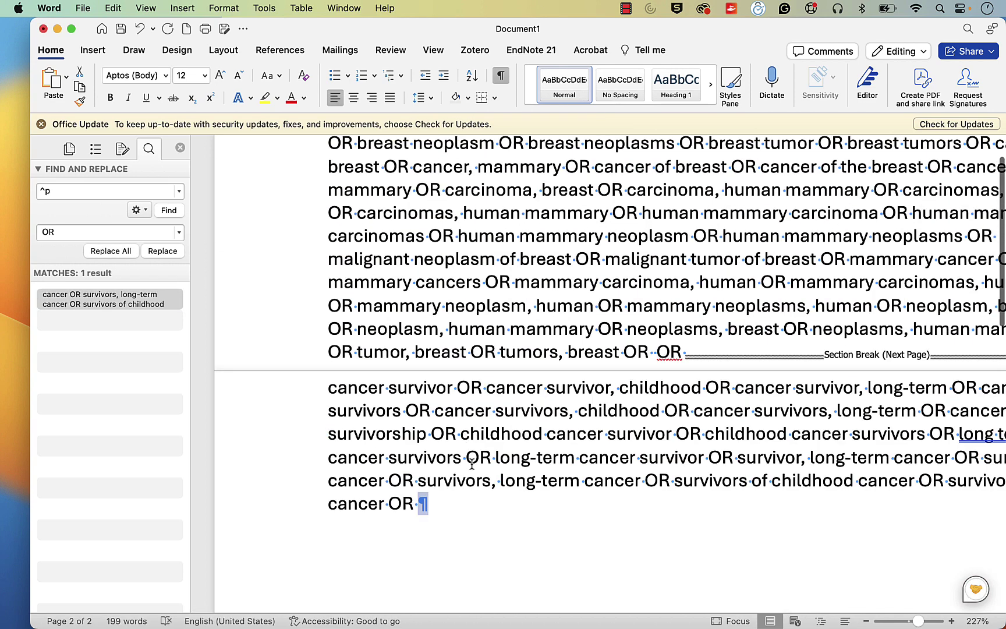
key(BackSpace)
key(BackSpace)
key(BackSpace)
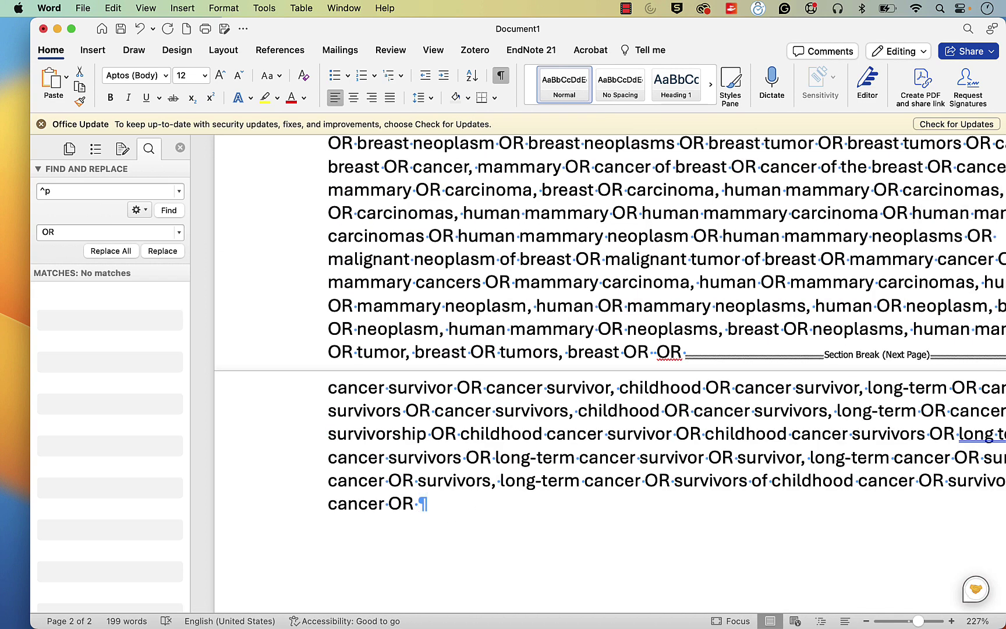
drag(389, 504, 314, 398)
click(389, 504)
drag(388, 504, 328, 392)
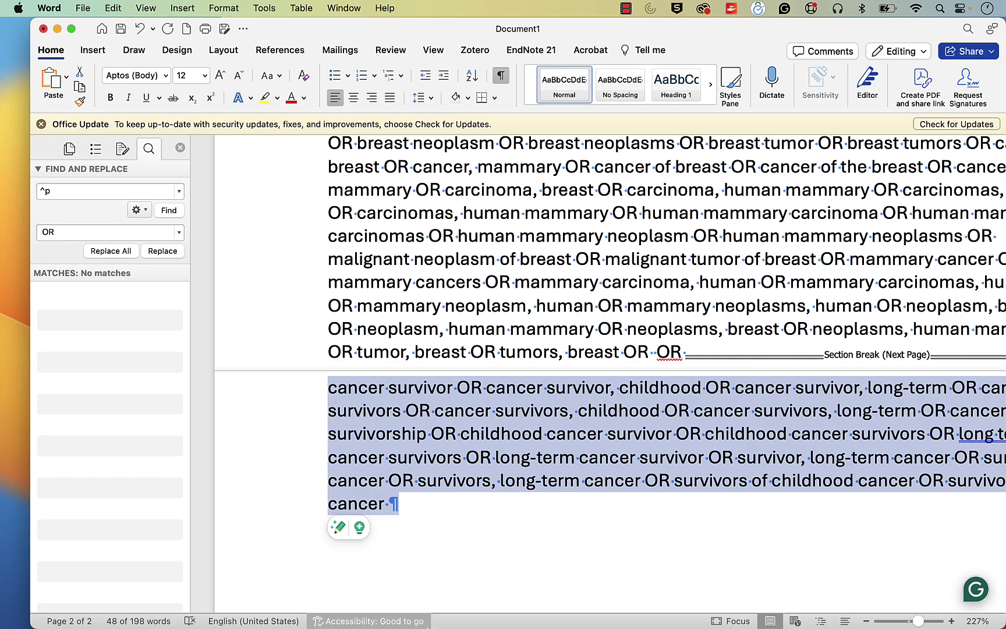
Step: Back on Ovid's search form, turn off Map Term to Subject Heading
click(650, 613)
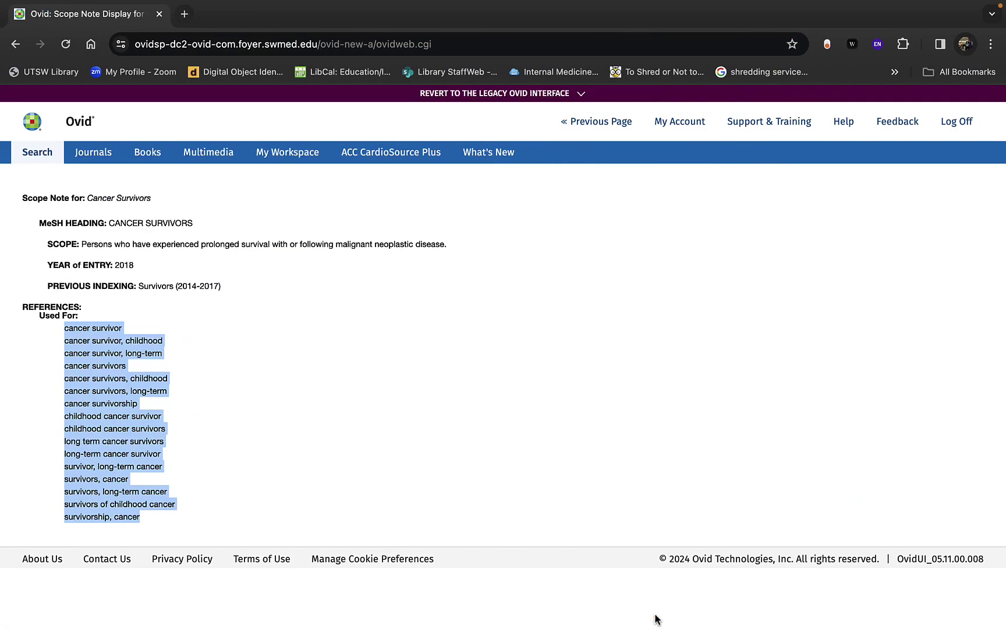
click(597, 121)
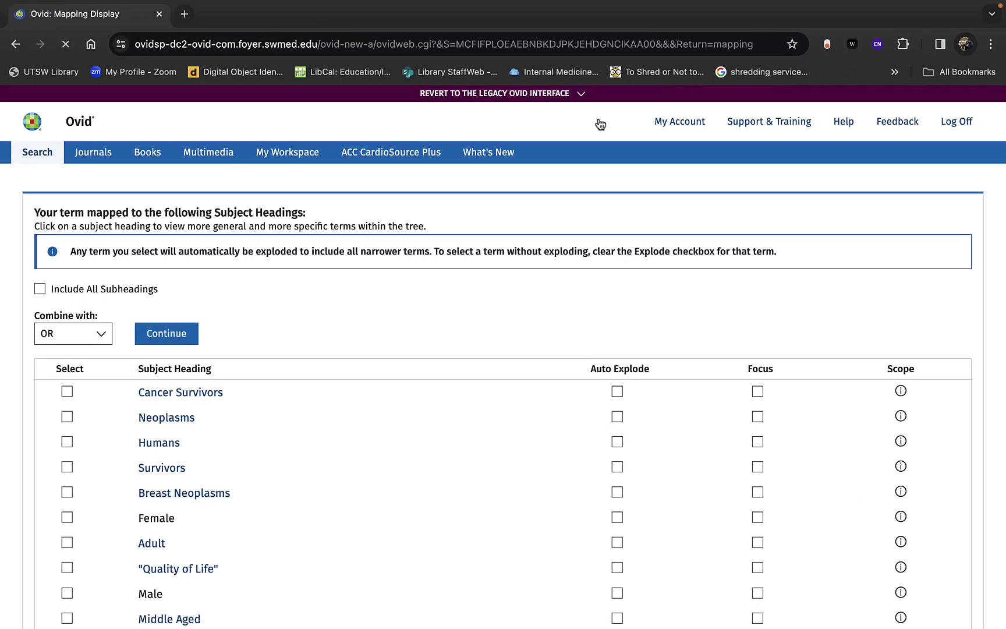
click(38, 153)
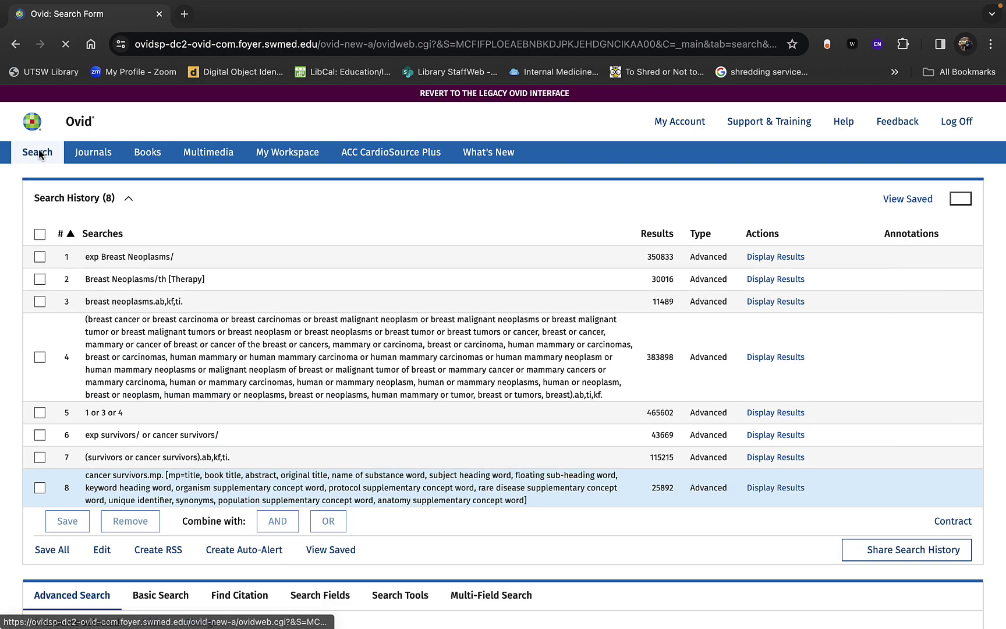
scroll(130, 413, down, 7)
click(159, 353)
click(264, 314)
scroll(266, 315, up, 4)
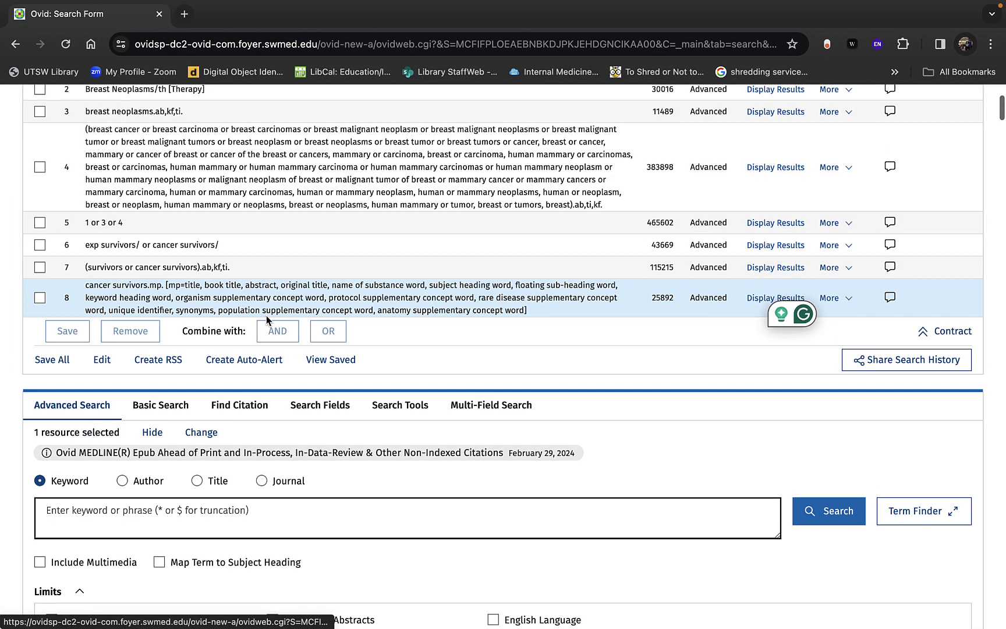
scroll(266, 349, up, 1)
Step: Search the parenthesized survivor OR-list with the .ab,kf,ti. field suffix, giving search 9
text(()
key(super+v)
text())
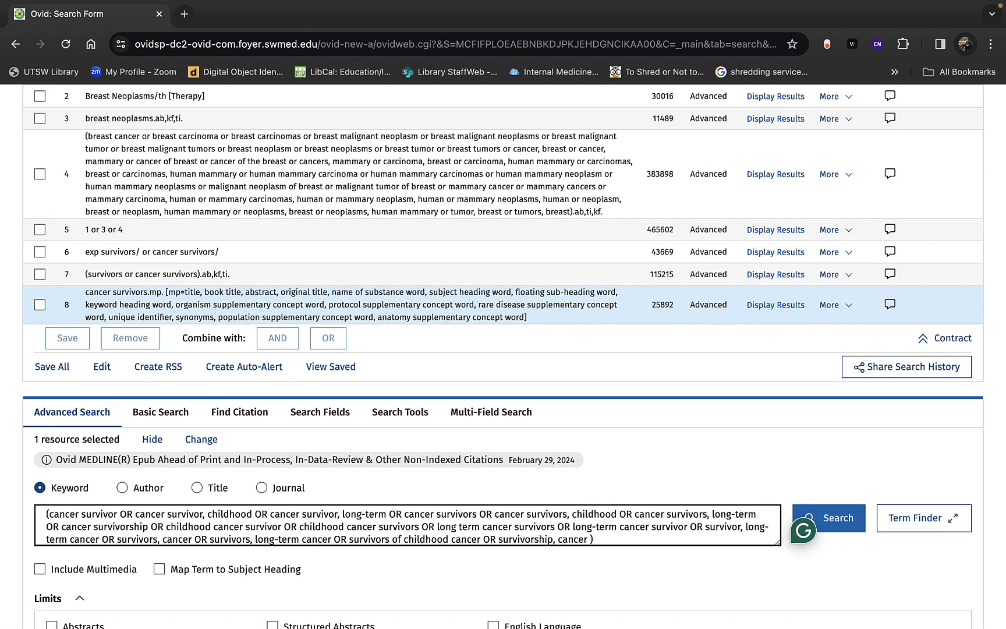
drag(232, 274, 202, 278)
right_click(206, 274)
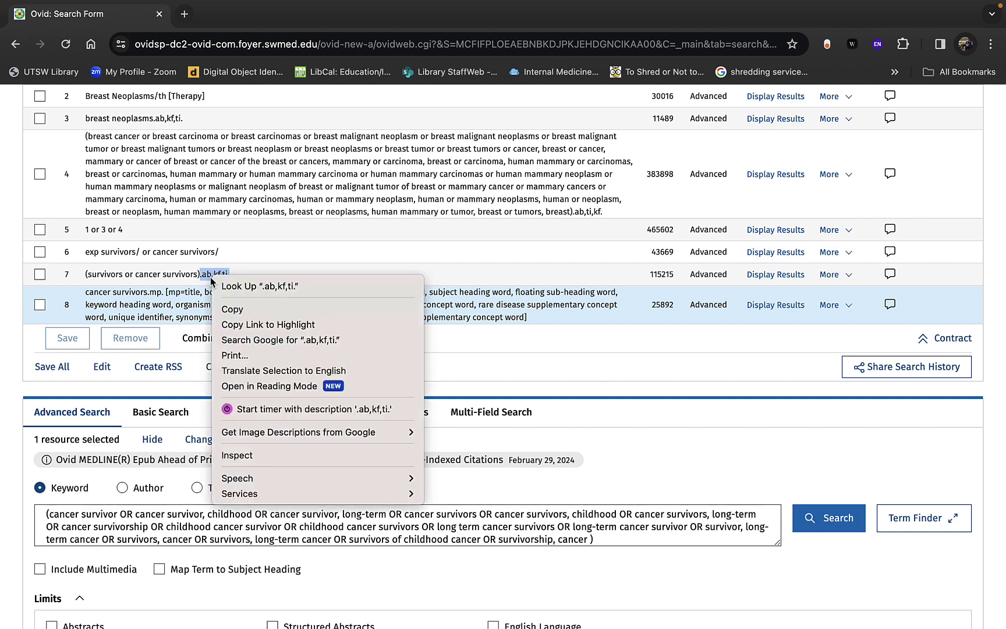
click(225, 310)
click(632, 515)
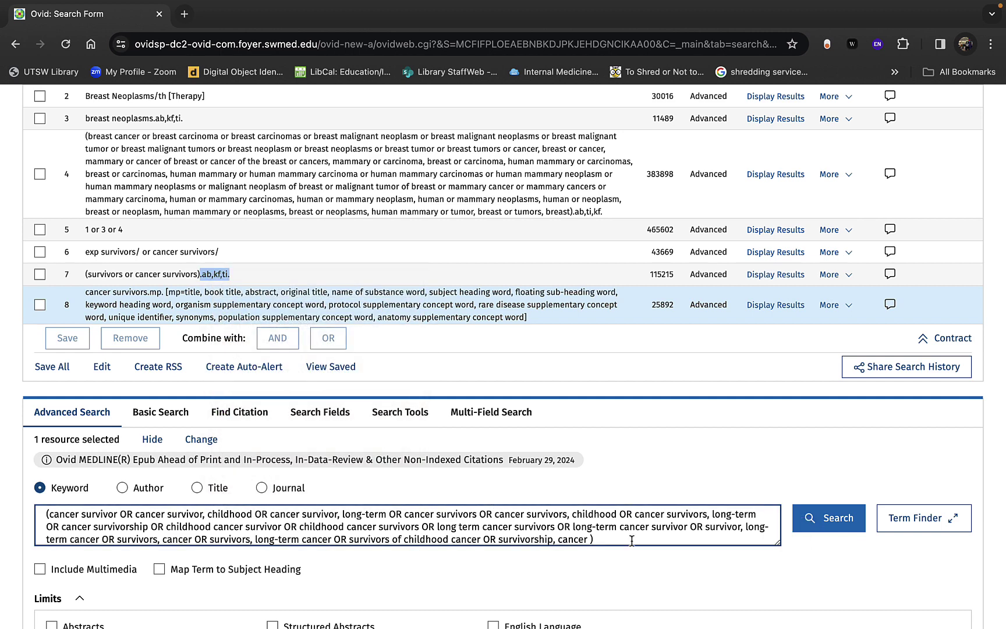
click(632, 538)
key(super+v)
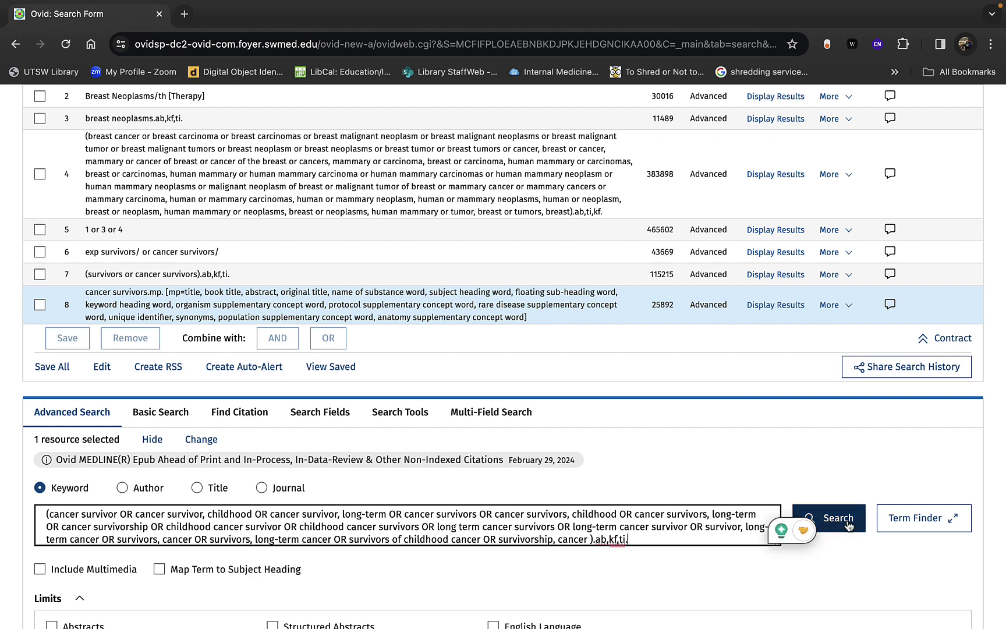
click(848, 526)
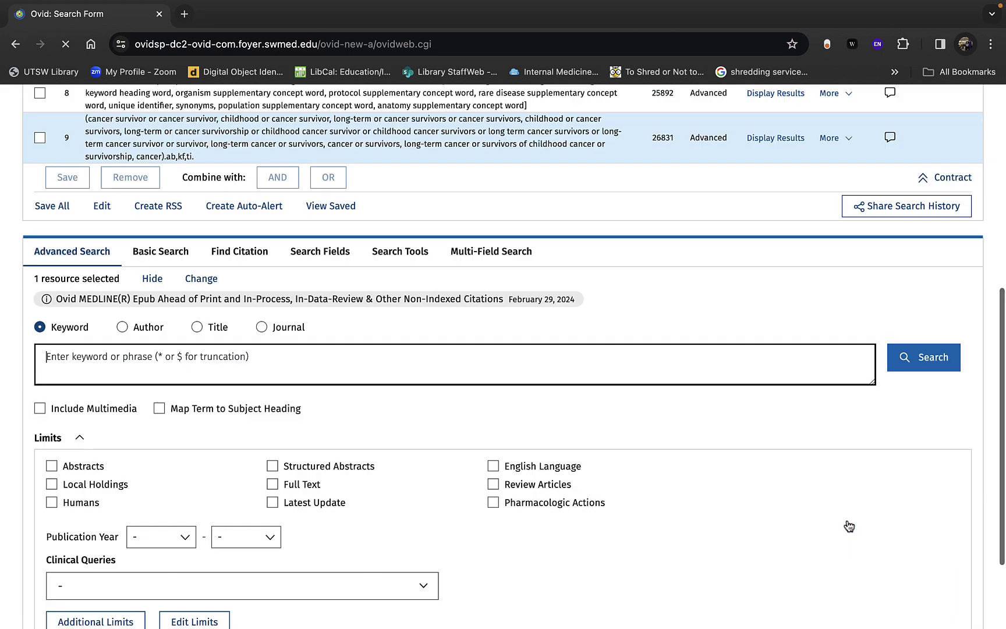
Step: Remove search 8, cancer survivors.mp, from the search history
scroll(838, 510, down, 4)
scroll(831, 496, up, 8)
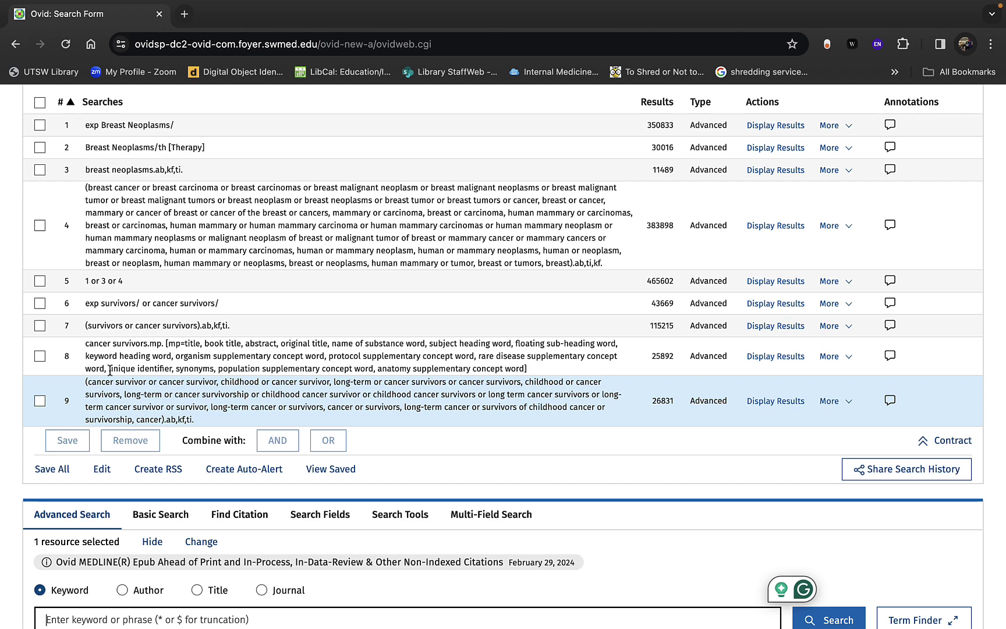
click(39, 304)
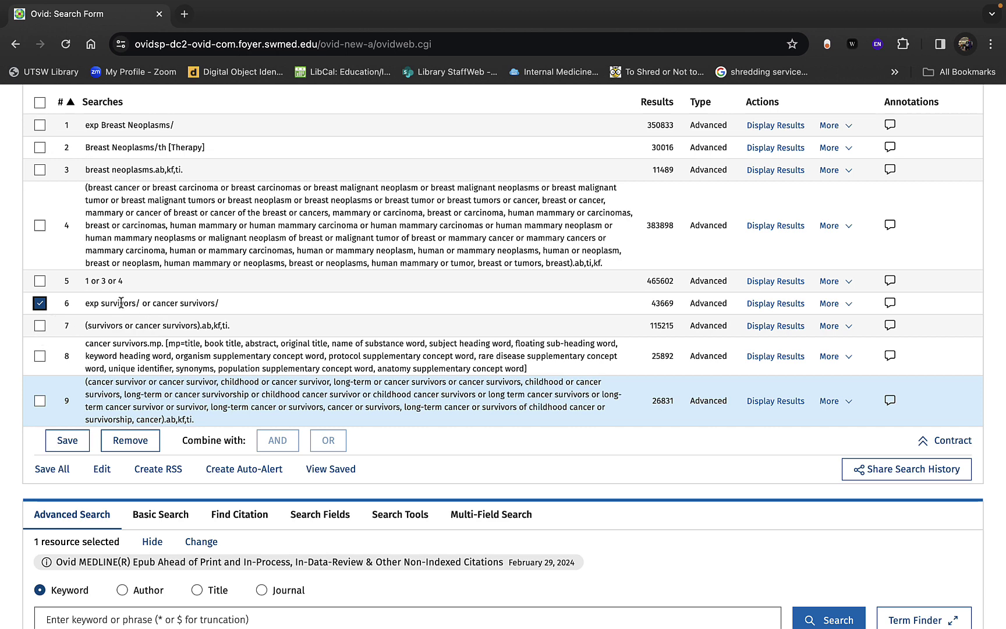
click(40, 328)
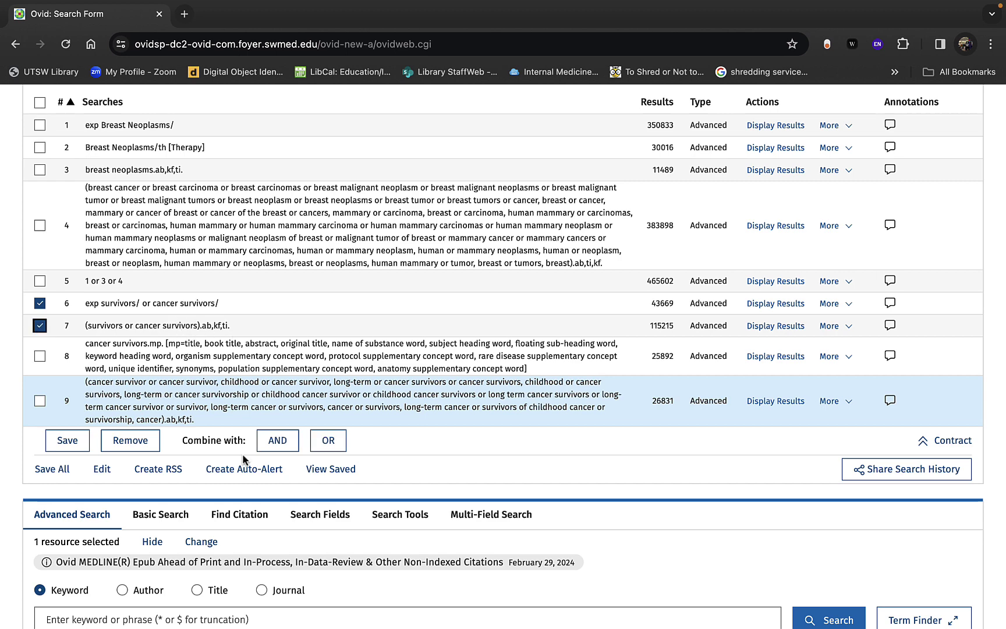
click(40, 303)
click(39, 325)
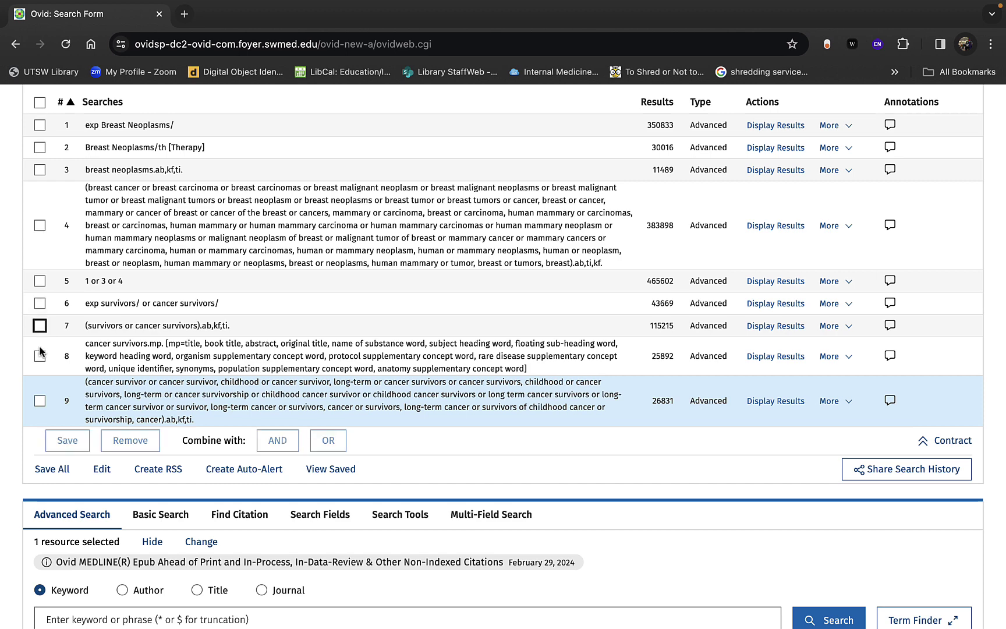
click(39, 357)
click(40, 360)
click(40, 360)
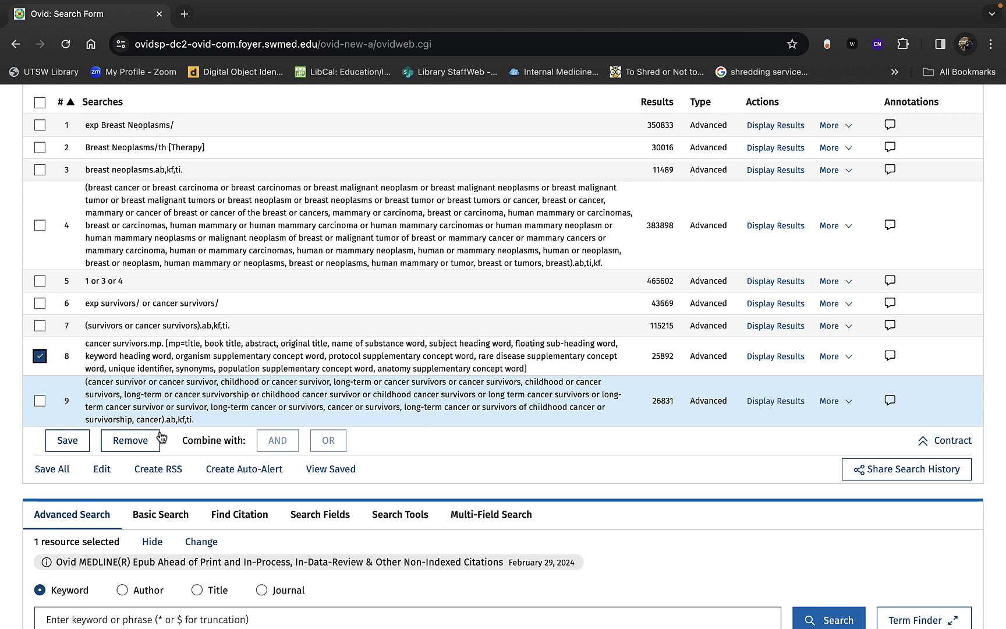
click(143, 441)
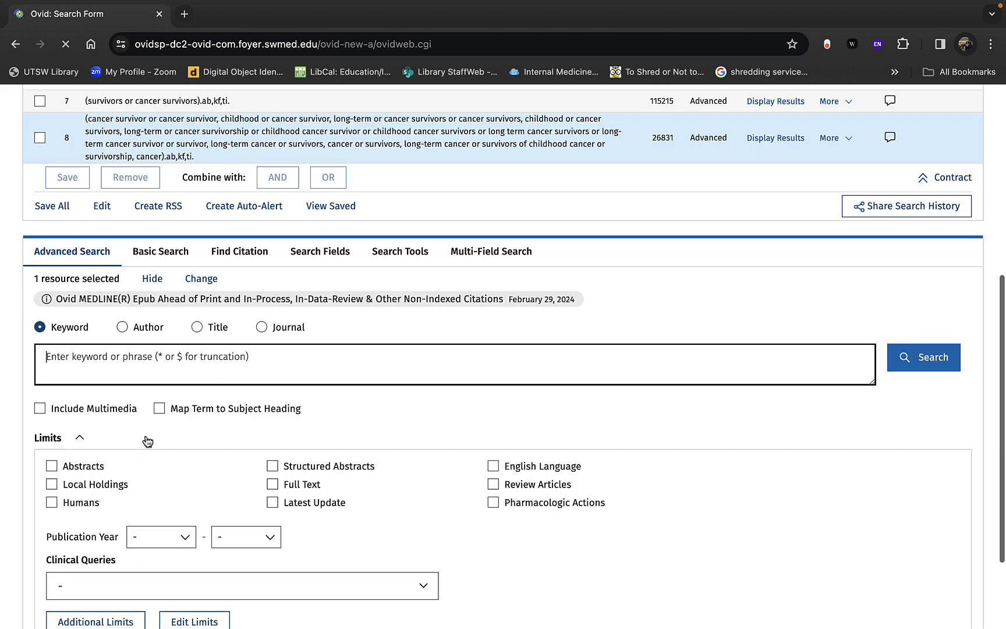
Step: Combine searches 6, 7 and 8 with OR into search 9 (128339 results)
scroll(147, 377, up, 5)
click(41, 344)
click(39, 366)
click(38, 407)
click(331, 445)
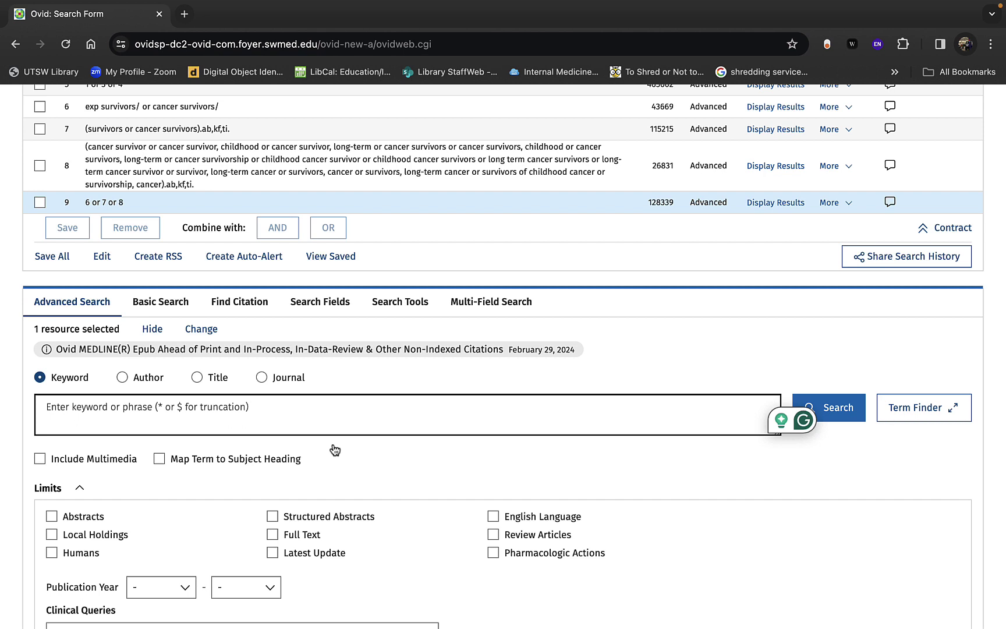
Step: Run a keyword search for 'exercise', adding search 10, exercise.mp., with 439127 results
text(exercise)
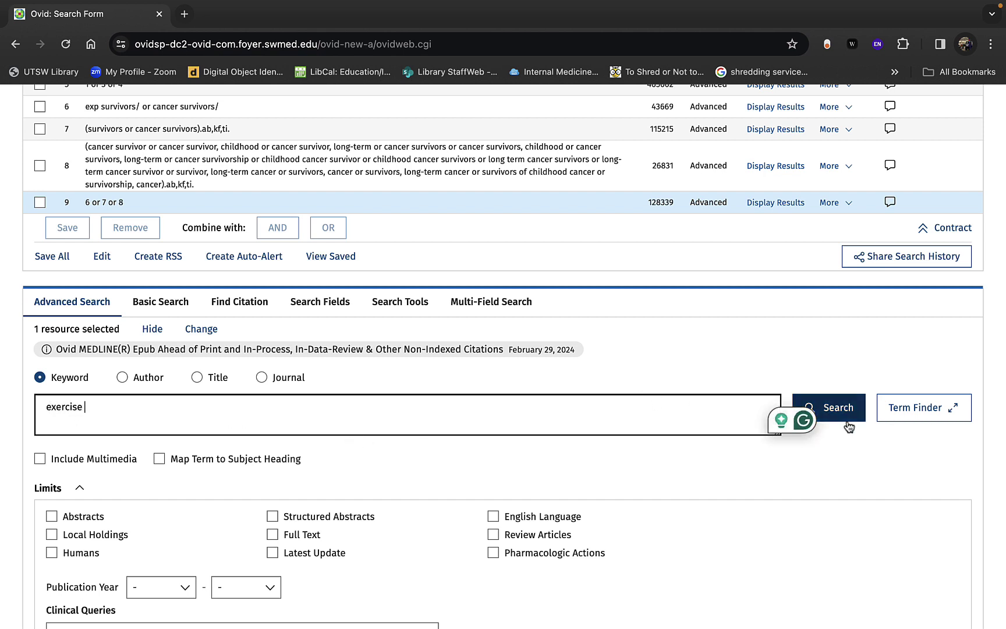
click(840, 417)
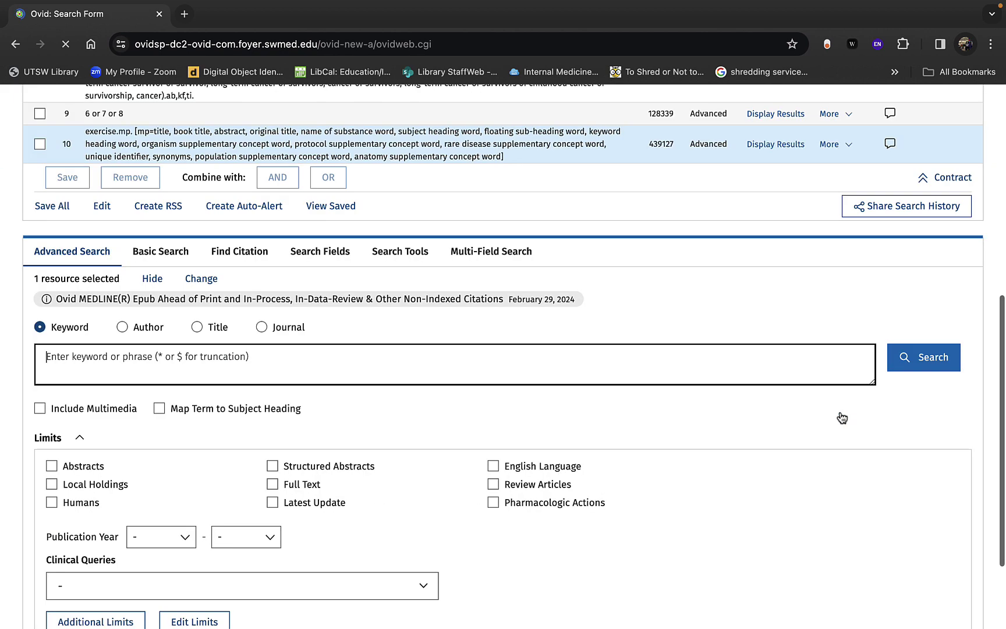
scroll(573, 403, up, 2)
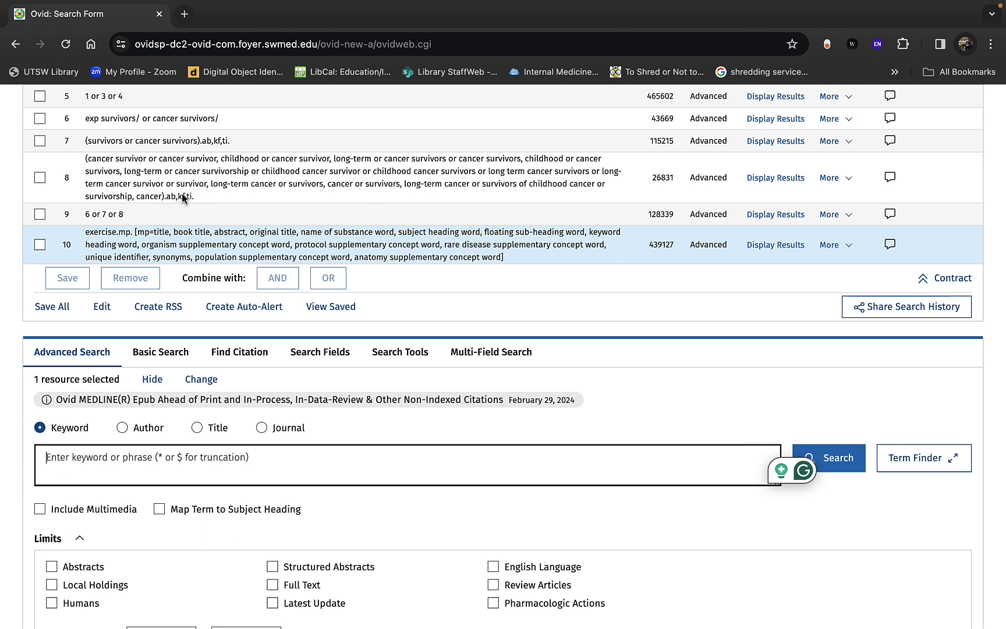
Step: Tick search 10 (exercise.mp.) and remove it so the history ends at search 9
click(39, 244)
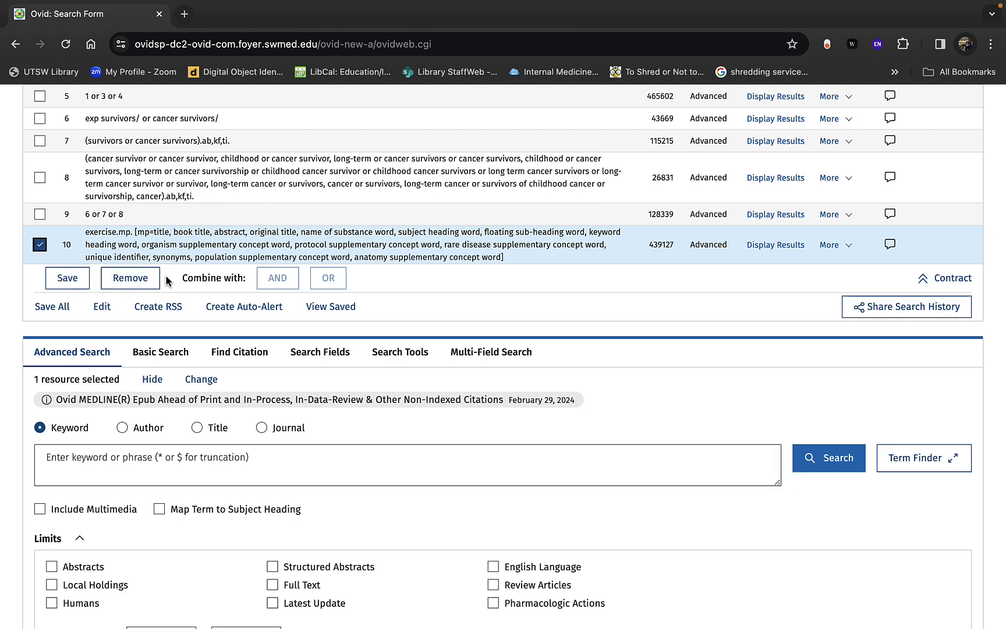
click(139, 286)
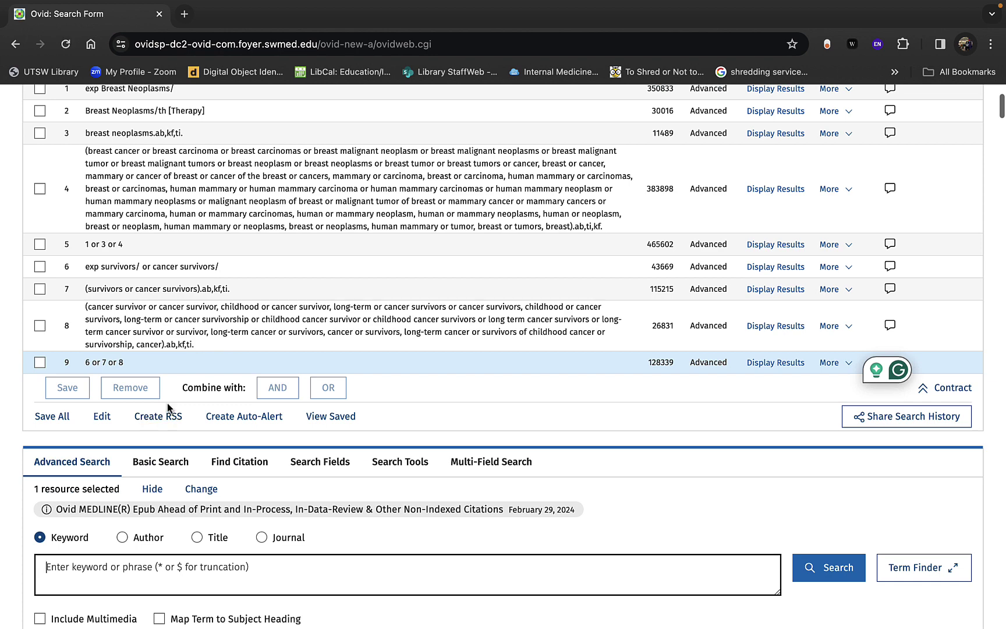
scroll(167, 403, down, 2)
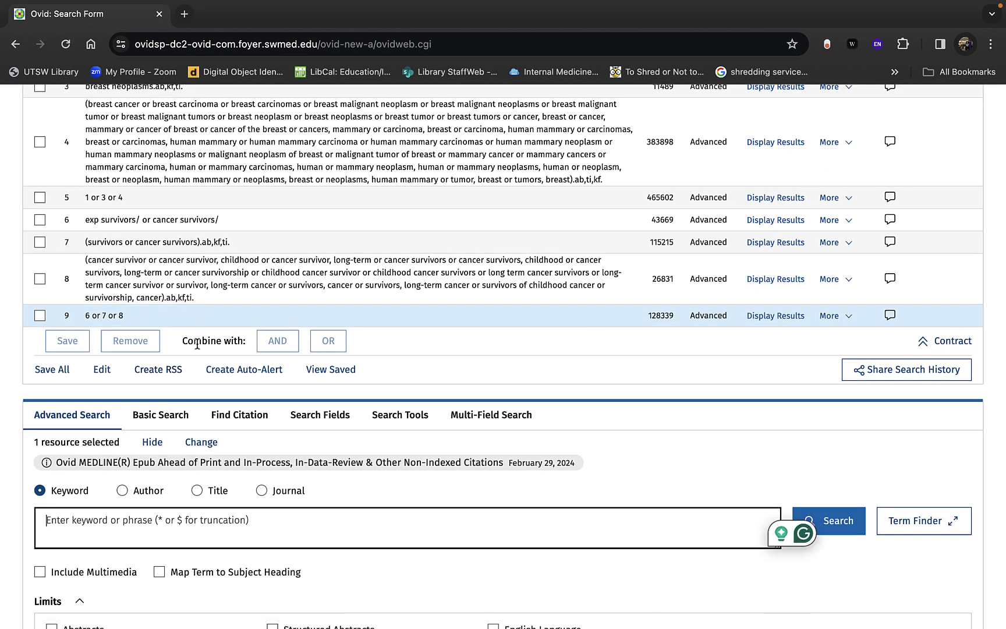
scroll(198, 344, up, 1)
scroll(257, 451, down, 2)
click(320, 382)
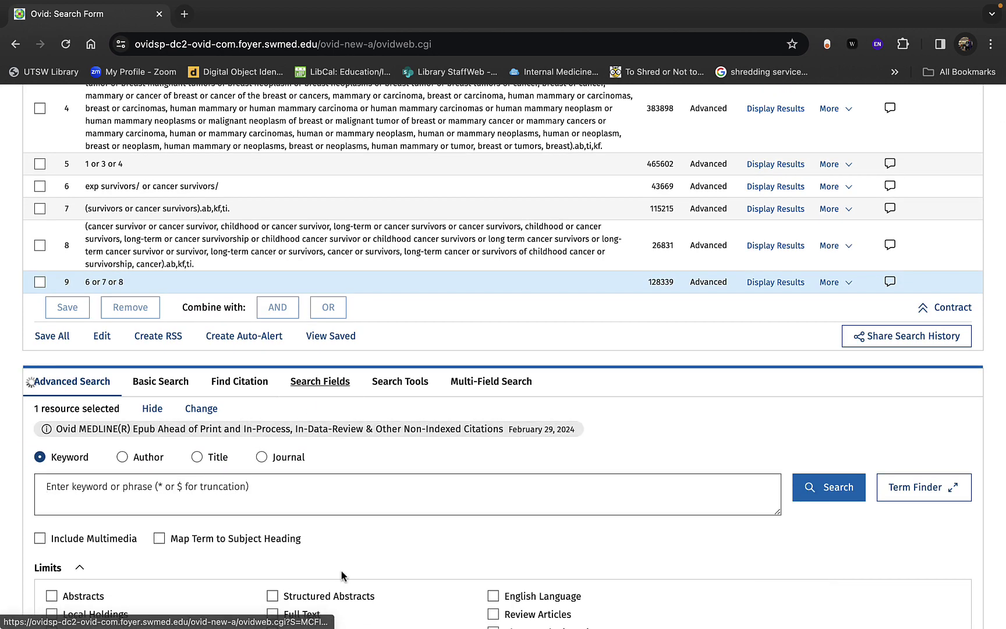
scroll(341, 575, down, 10)
scroll(341, 575, down, 10)
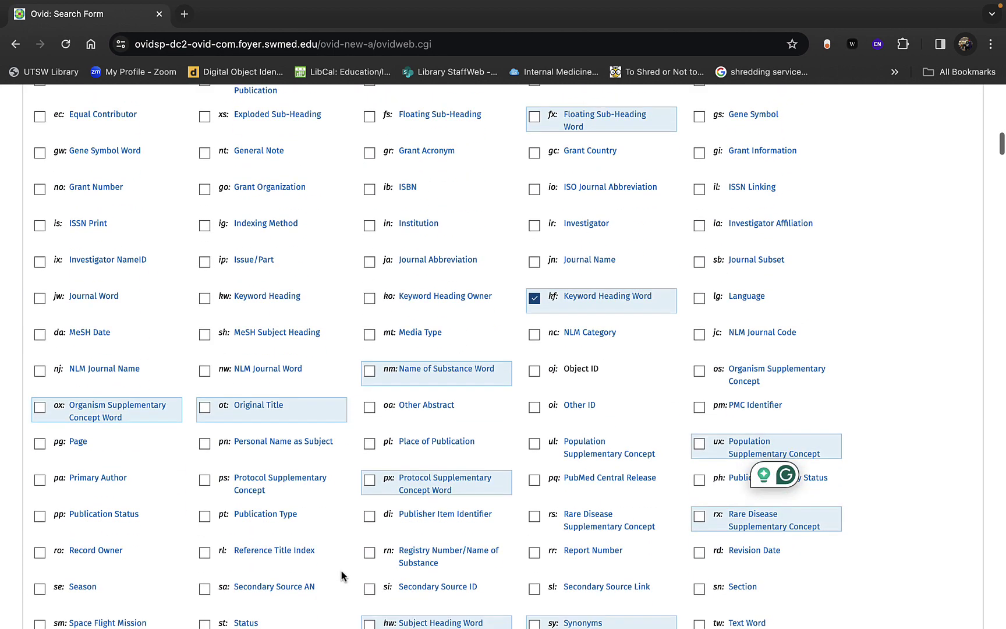
scroll(341, 576, up, 8)
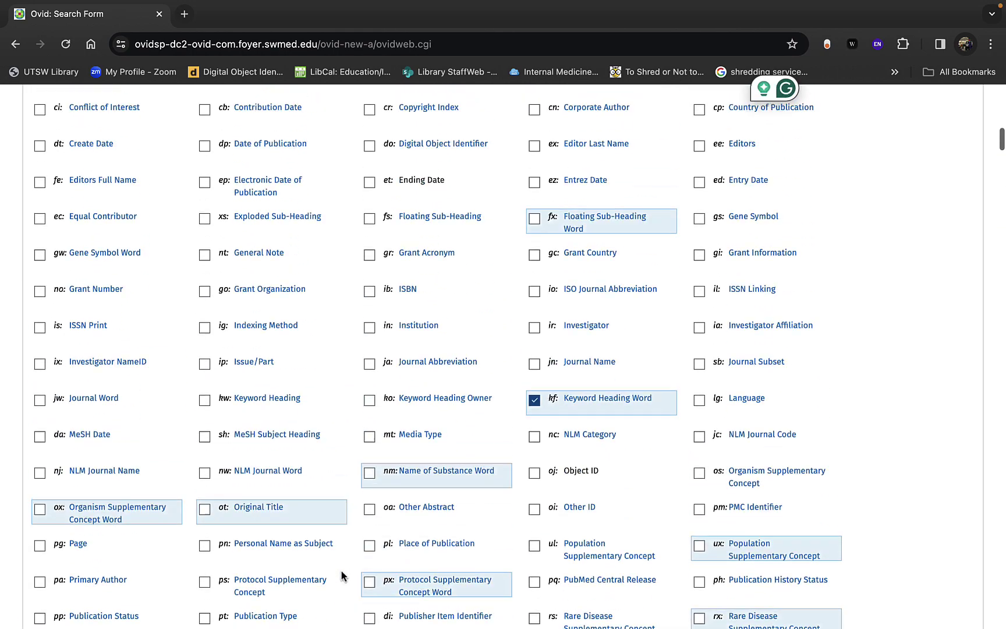
scroll(341, 575, up, 4)
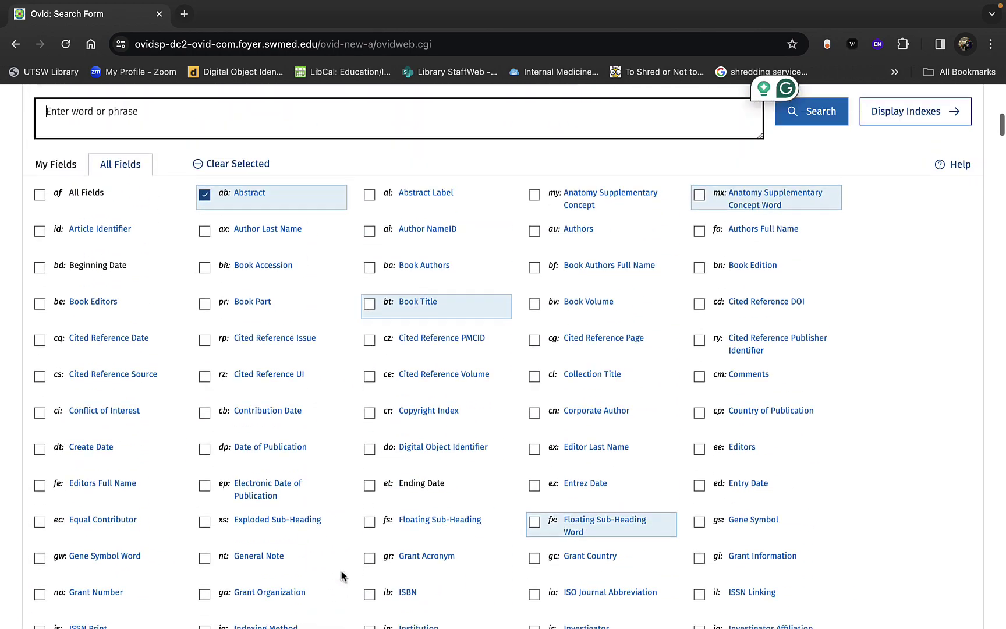
scroll(341, 575, down, 12)
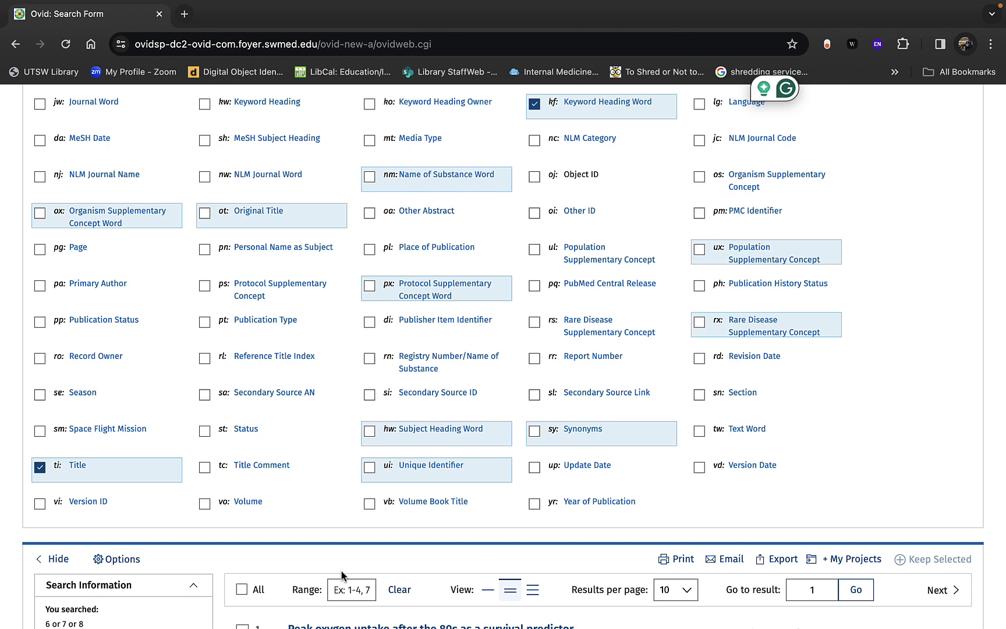
scroll(342, 571, up, 1)
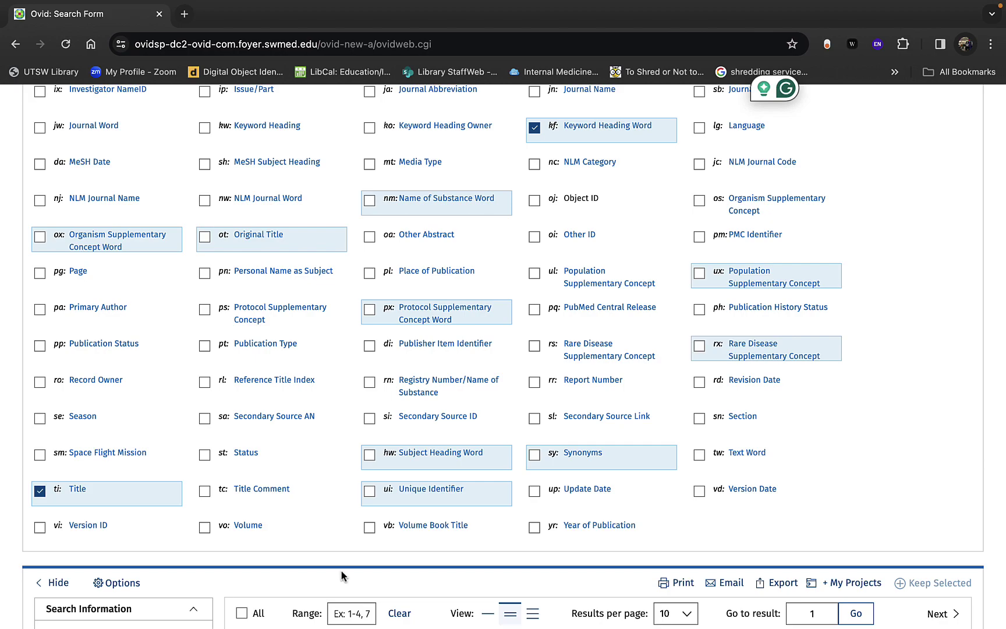
scroll(341, 577, up, 15)
scroll(326, 524, down, 2)
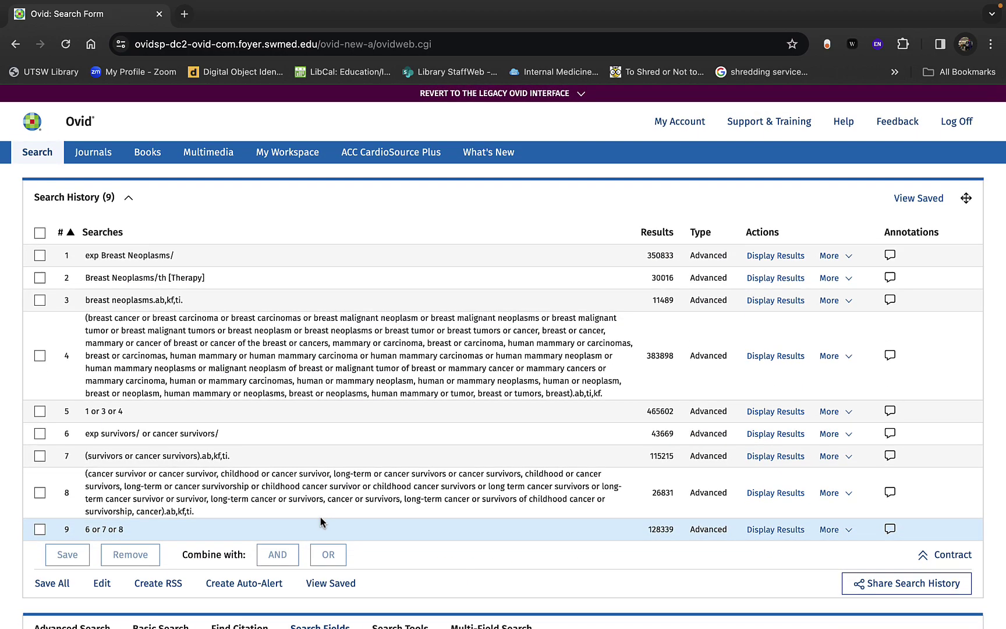
scroll(441, 415, down, 3)
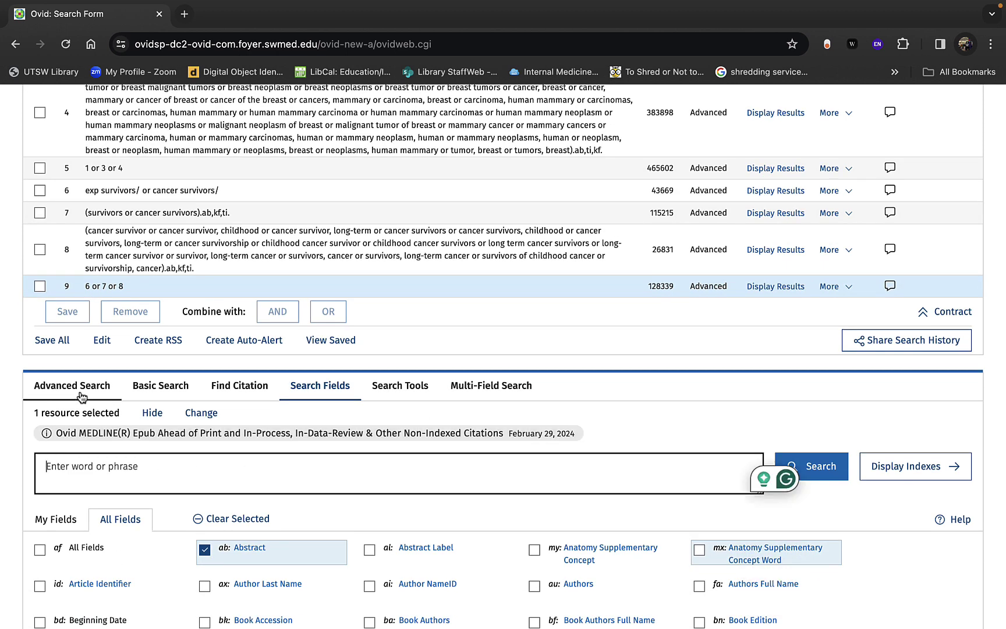
click(72, 385)
Step: Combine search 5 (breast cancer) and search 9 (survivors) with AND for 11035 results
scroll(126, 446, up, 1)
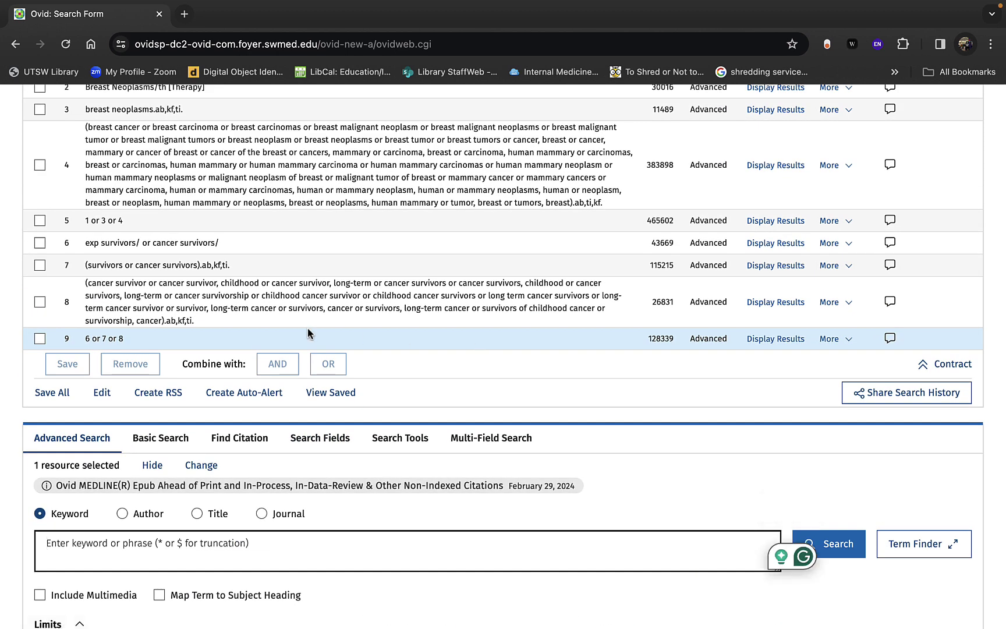
scroll(587, 317, up, 2)
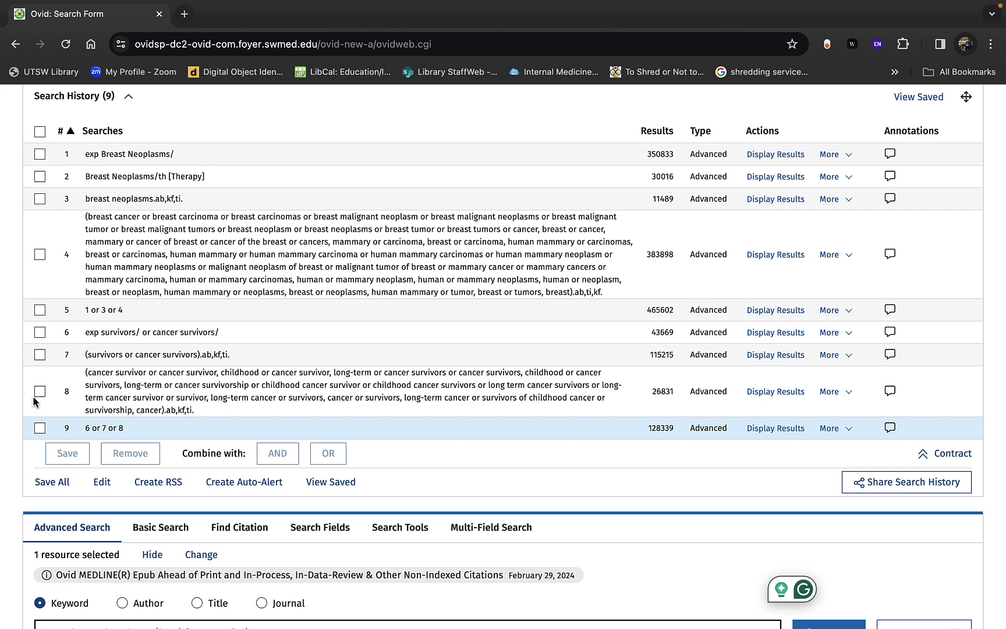
click(38, 312)
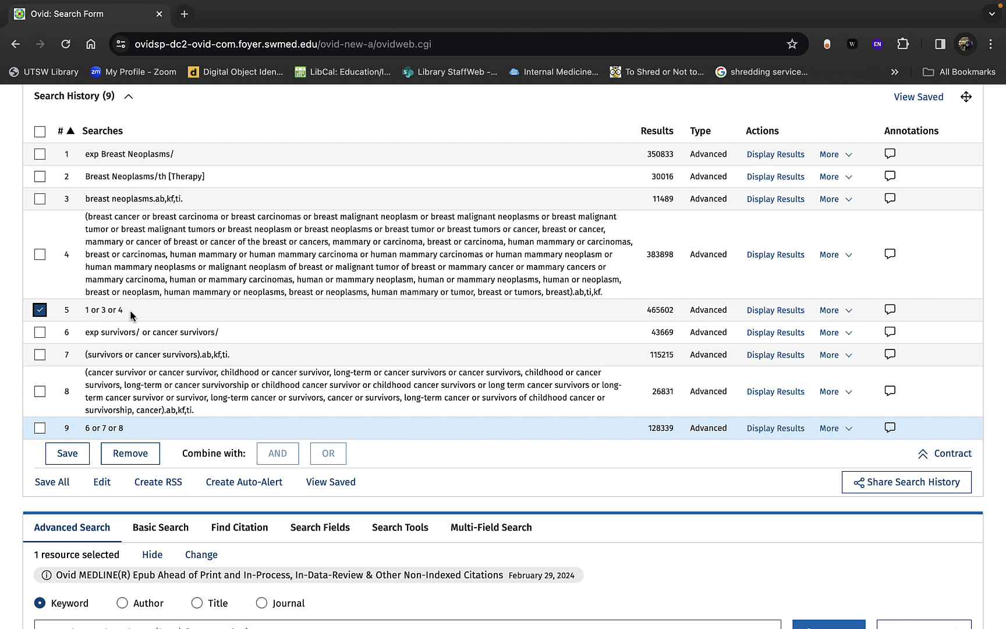
click(40, 430)
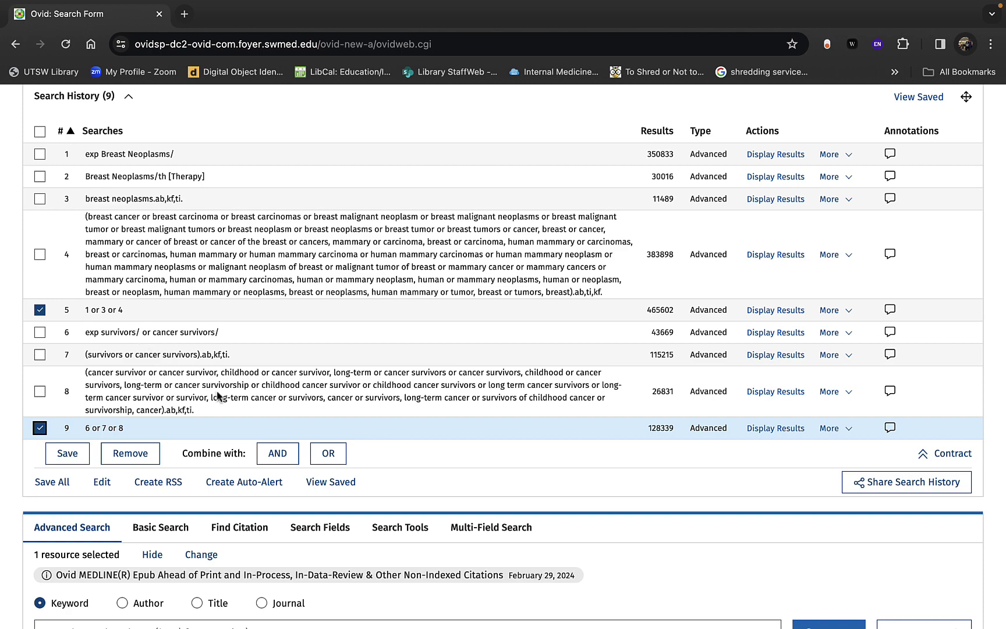
click(284, 464)
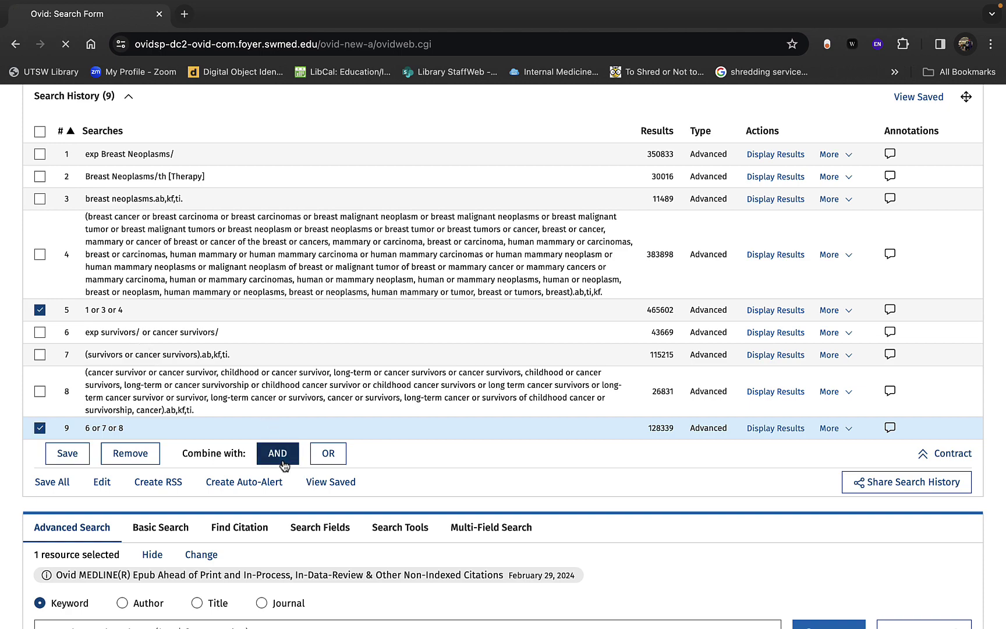
scroll(284, 465, up, 4)
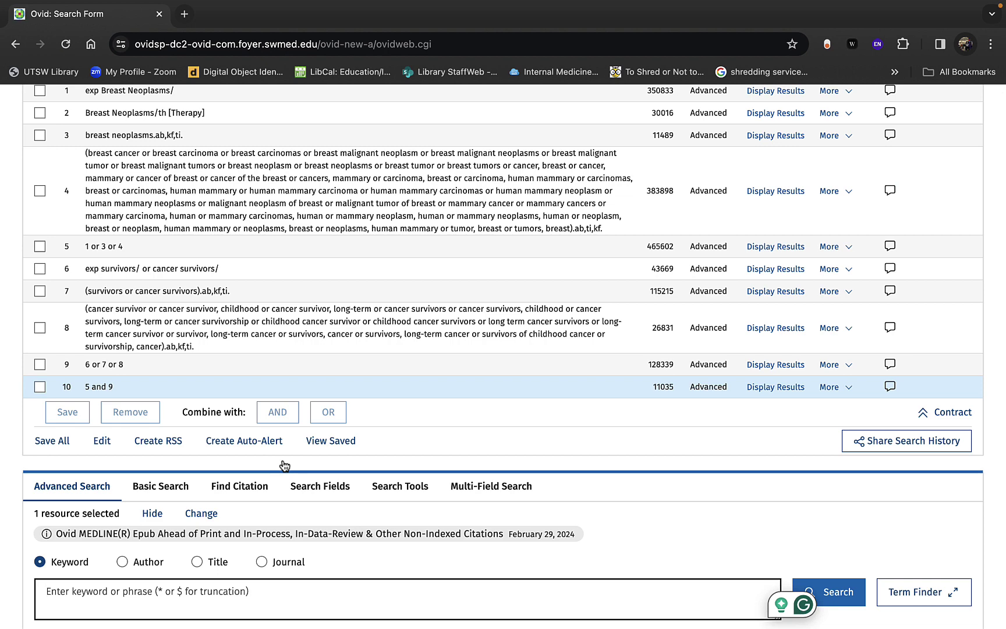
Step: Search 'exercise' with Map Term to Subject Heading on and review the Exercise-Induced Allergies scope note
scroll(284, 466, down, 3)
click(302, 498)
text(exercise)
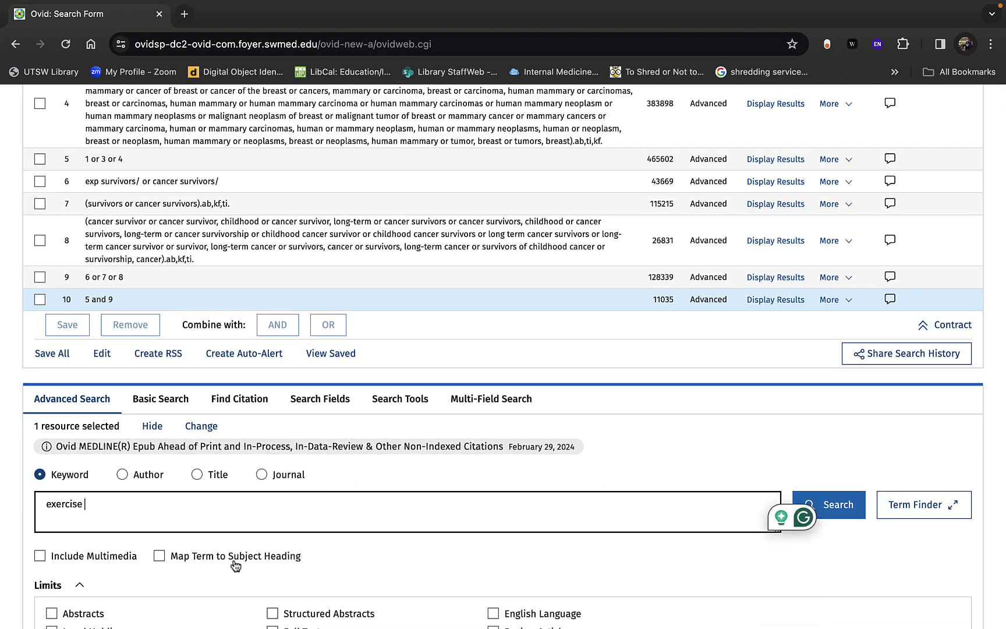
click(163, 556)
click(836, 505)
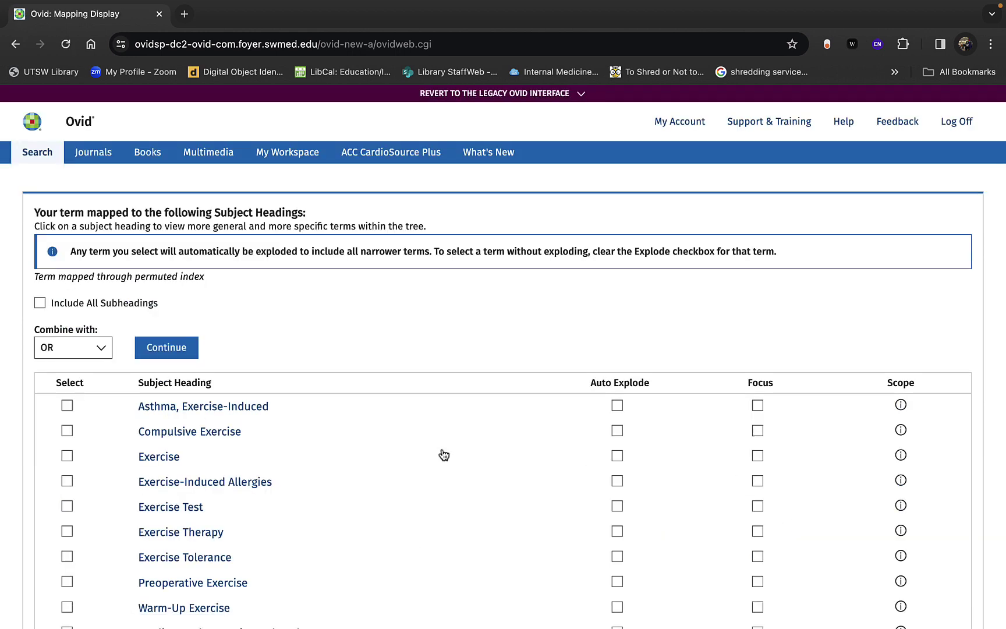
scroll(444, 454, down, 4)
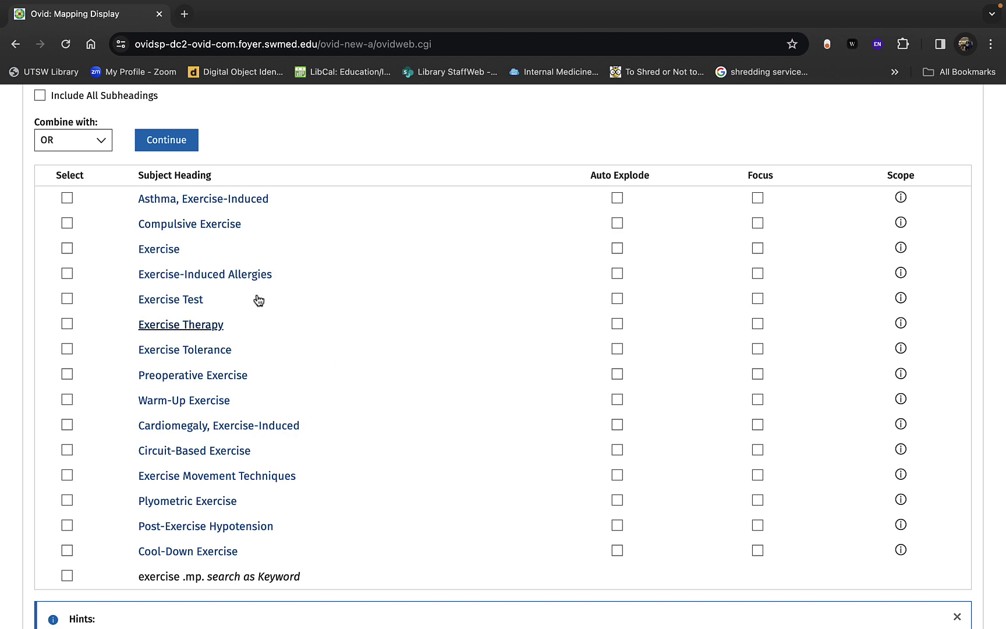
click(901, 273)
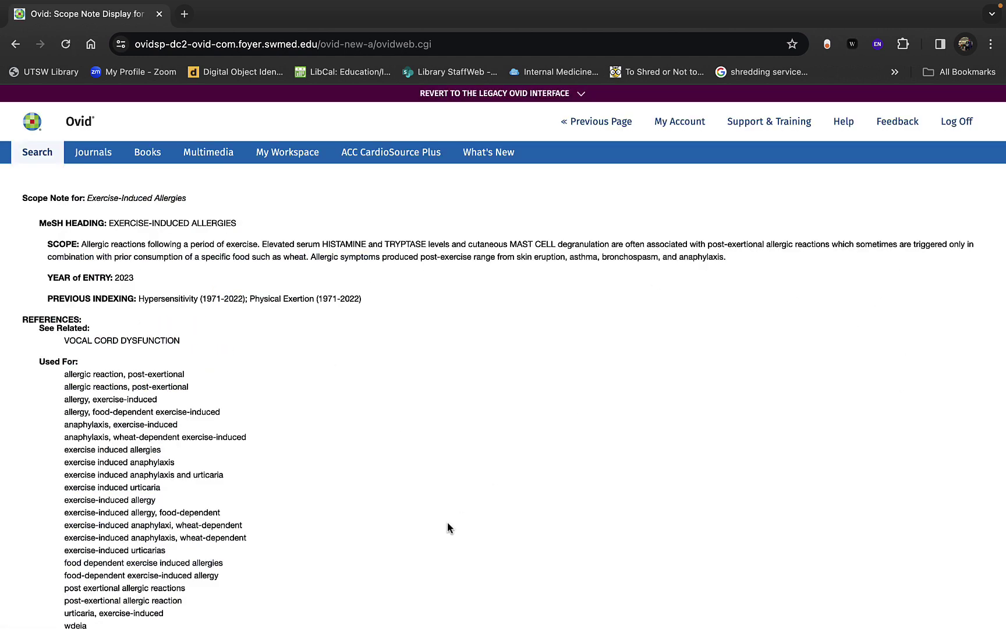
scroll(447, 523, down, 2)
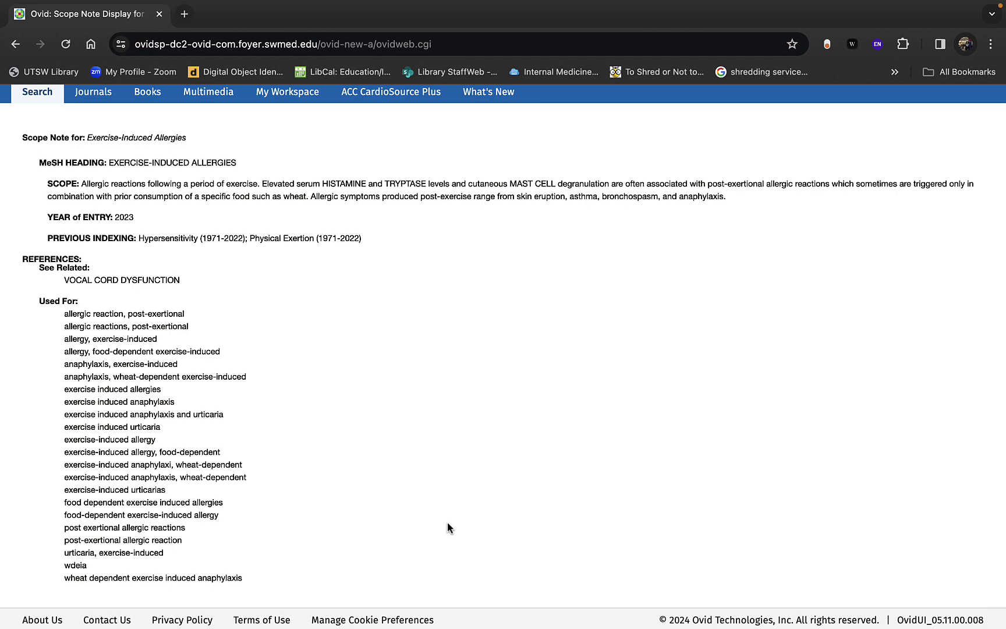
scroll(447, 522, up, 2)
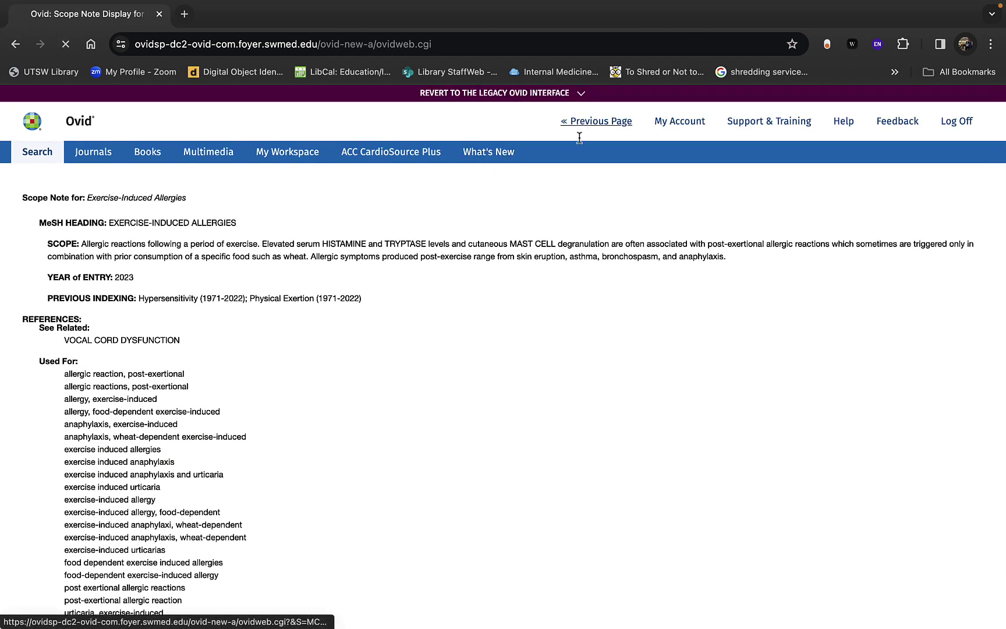
click(579, 125)
scroll(427, 386, down, 3)
scroll(399, 413, down, 3)
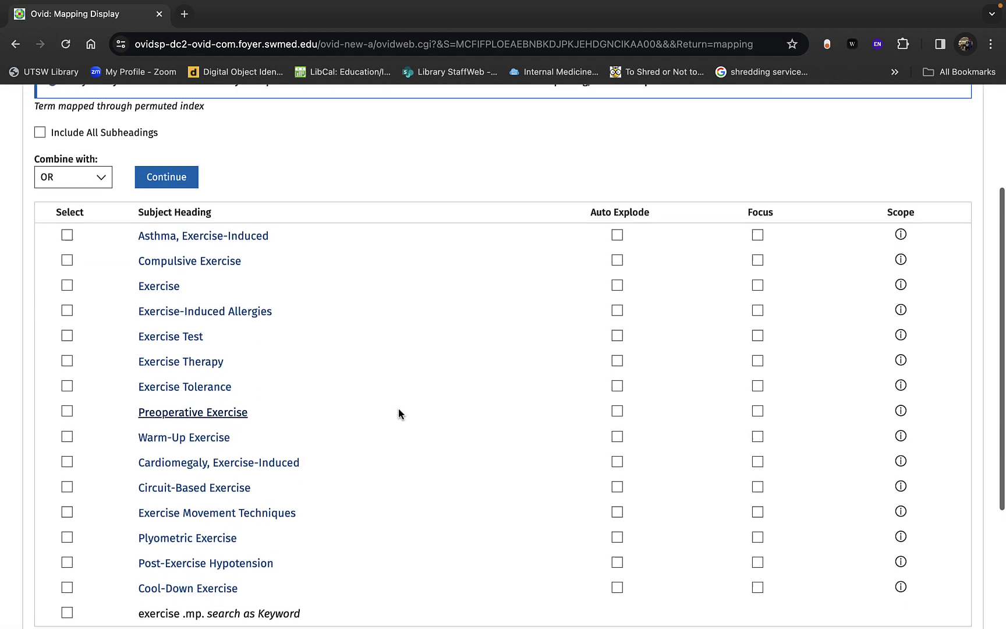
Step: Explode the Exercise heading and add exp Exercise/ to the history as search 11
click(173, 286)
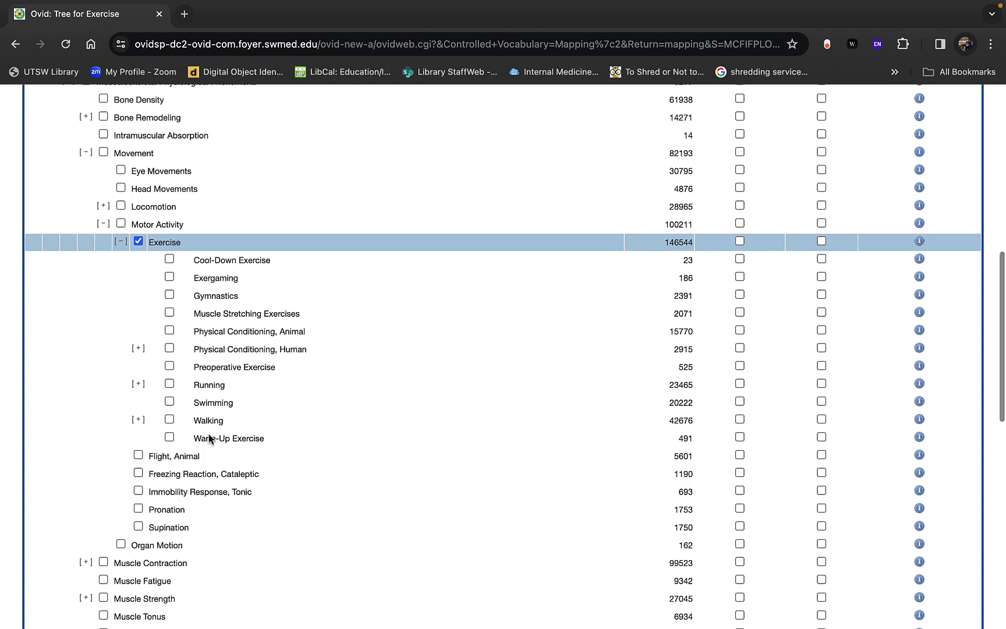
click(138, 348)
click(138, 452)
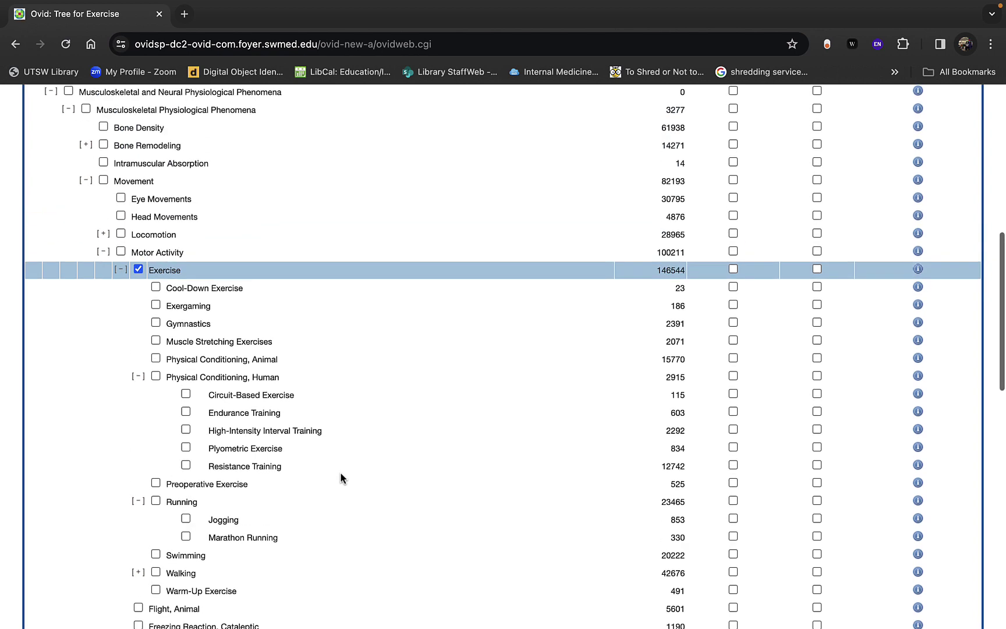
click(733, 269)
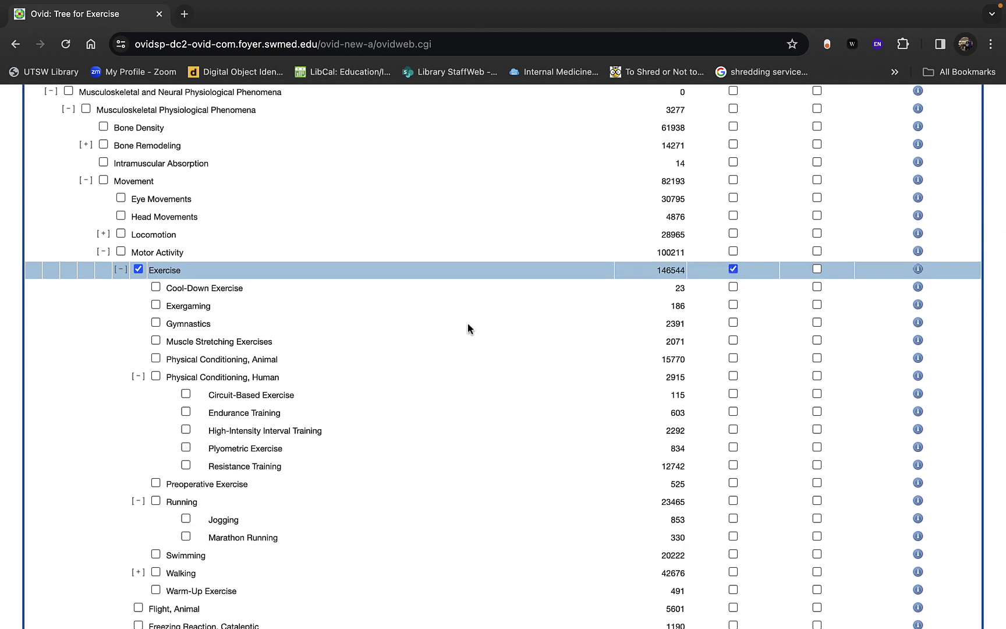
scroll(467, 325, up, 10)
click(171, 223)
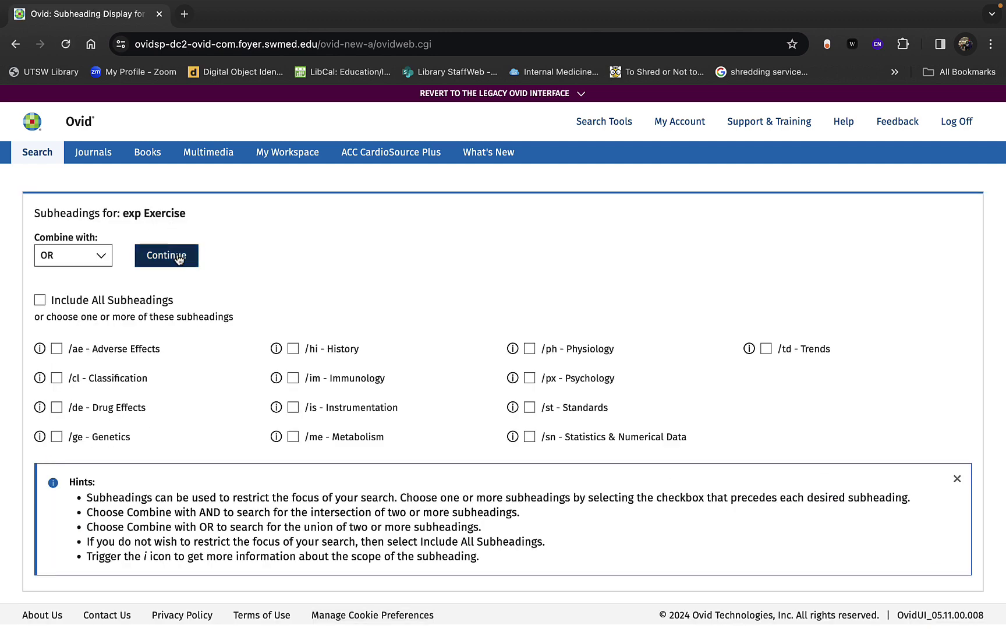
click(178, 259)
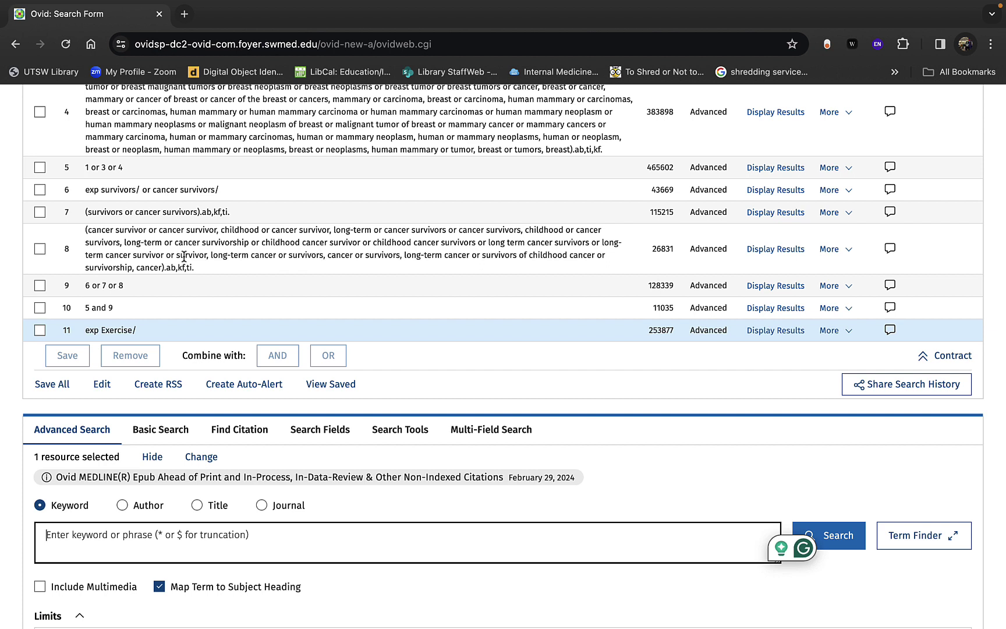
Step: Search 'quality of life' with subject heading mapping kept on
click(215, 536)
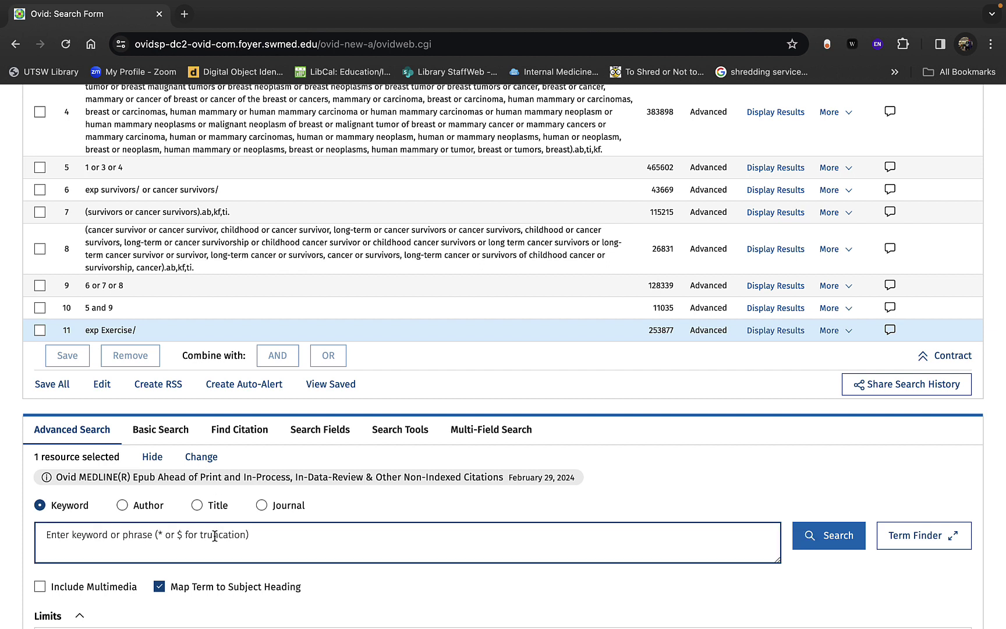
click(159, 586)
click(159, 586)
click(179, 530)
text(quality of life)
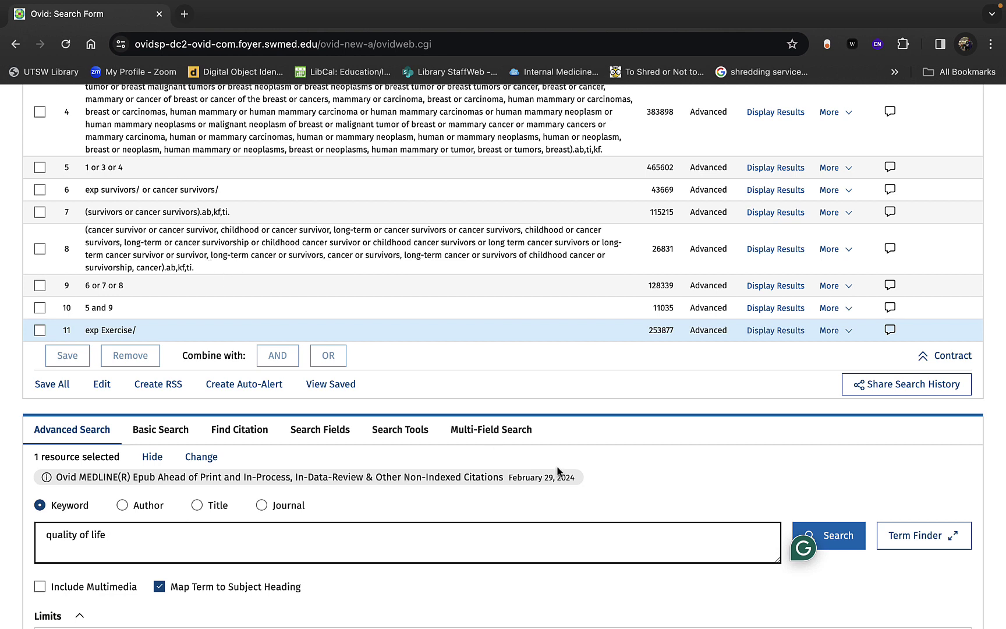
click(838, 536)
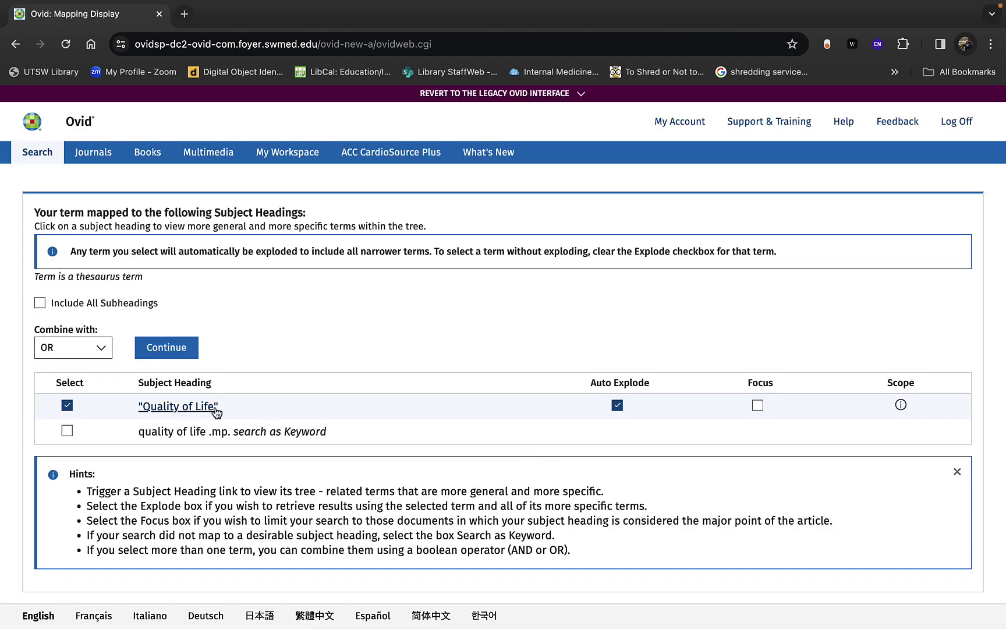
Step: Explode the Quality of Life heading and add it as search 12 without subheadings
click(215, 412)
scroll(211, 411, down, 2)
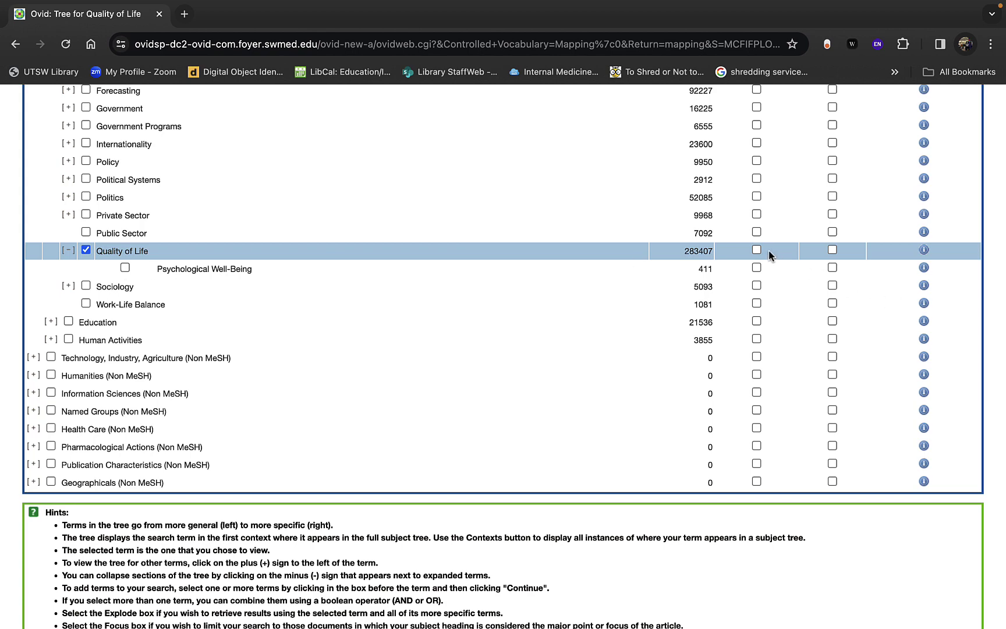
scroll(483, 227, up, 8)
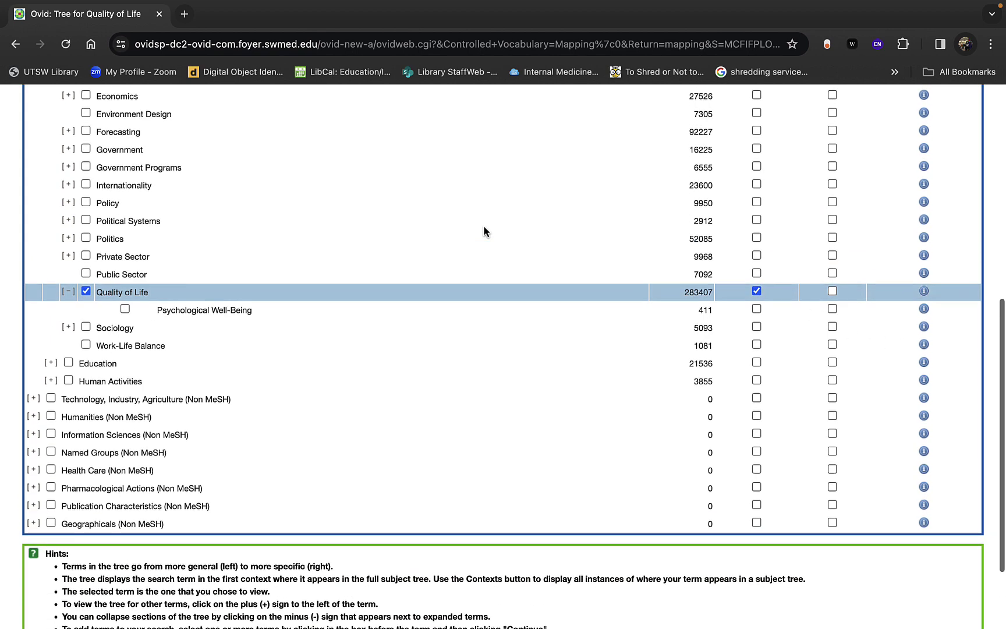
scroll(484, 227, down, 3)
scroll(483, 231, down, 1)
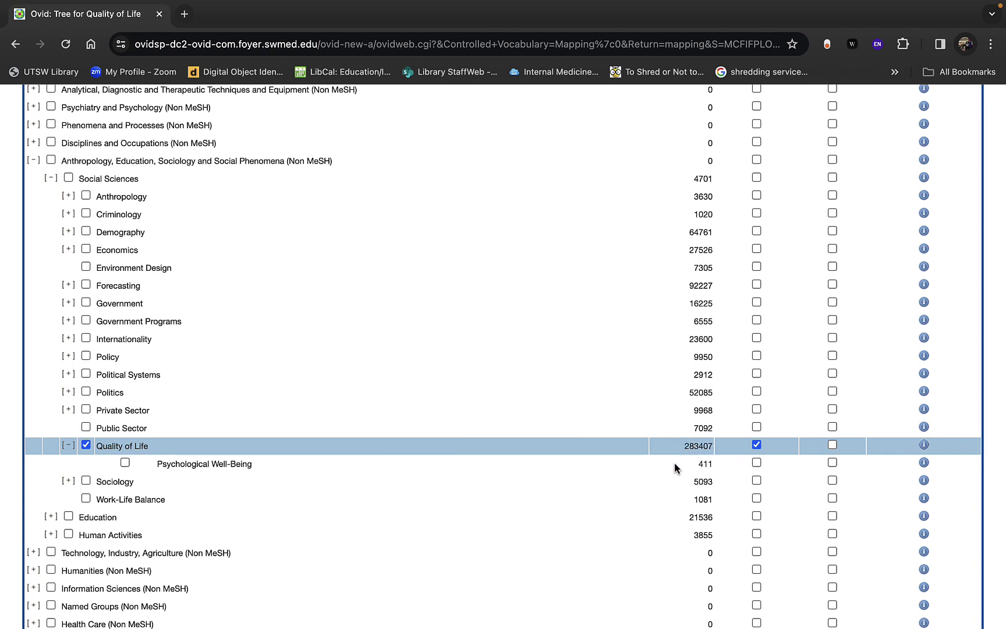
scroll(674, 462, up, 5)
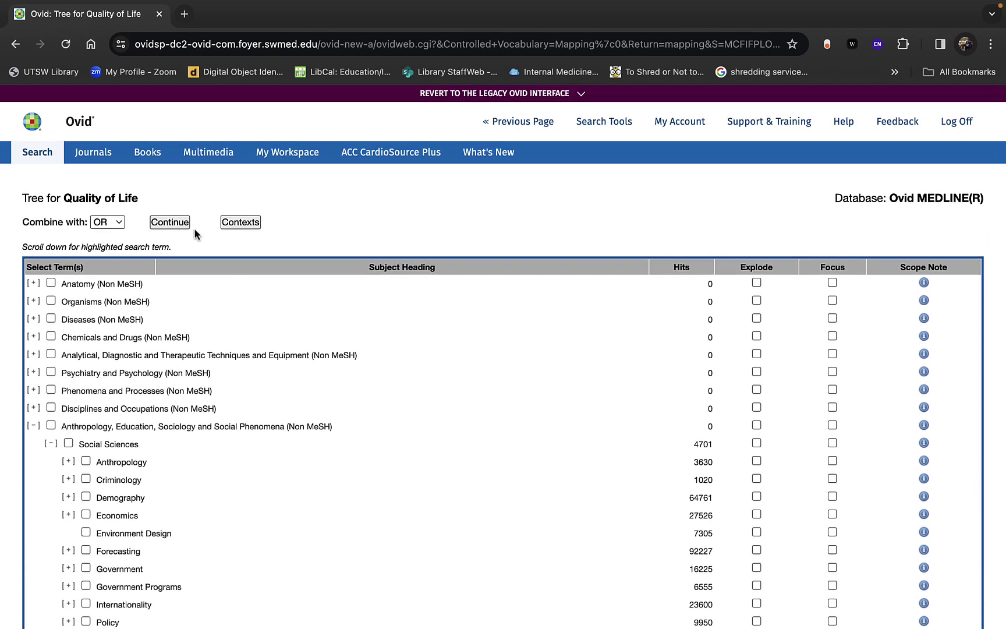
click(170, 222)
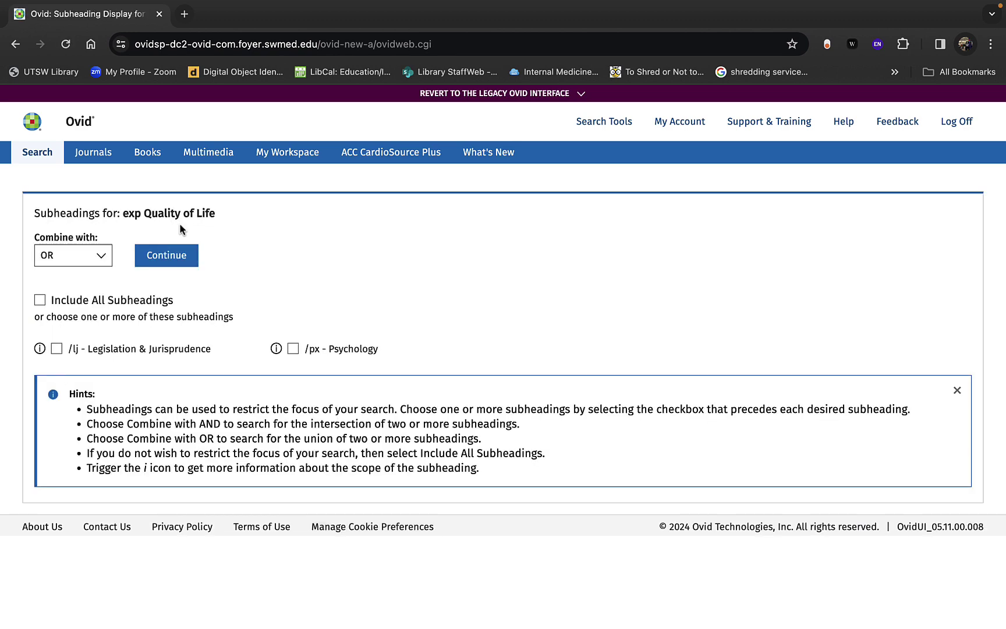
click(180, 259)
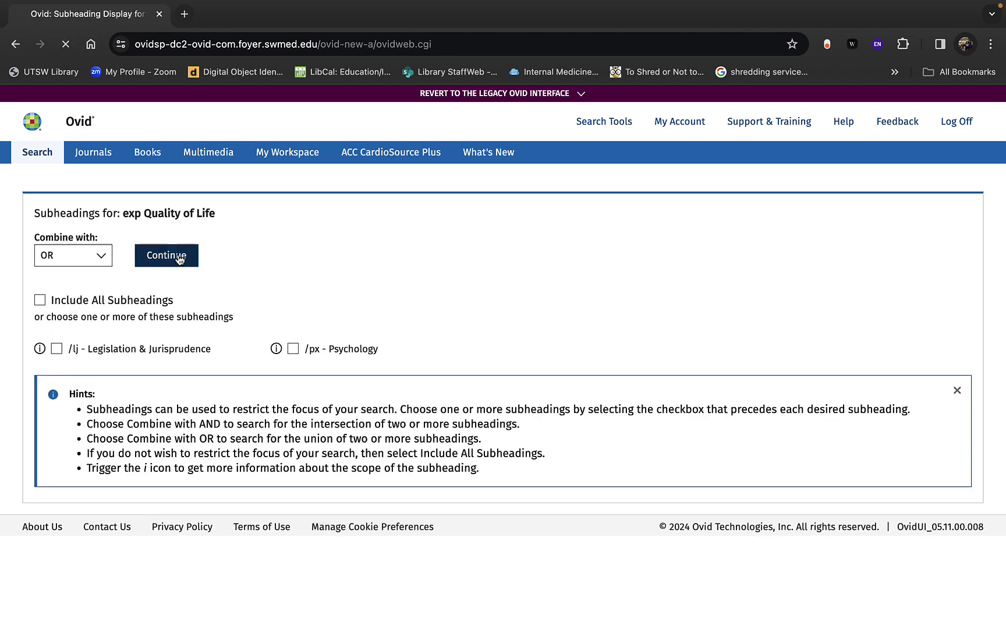
scroll(201, 454, up, 5)
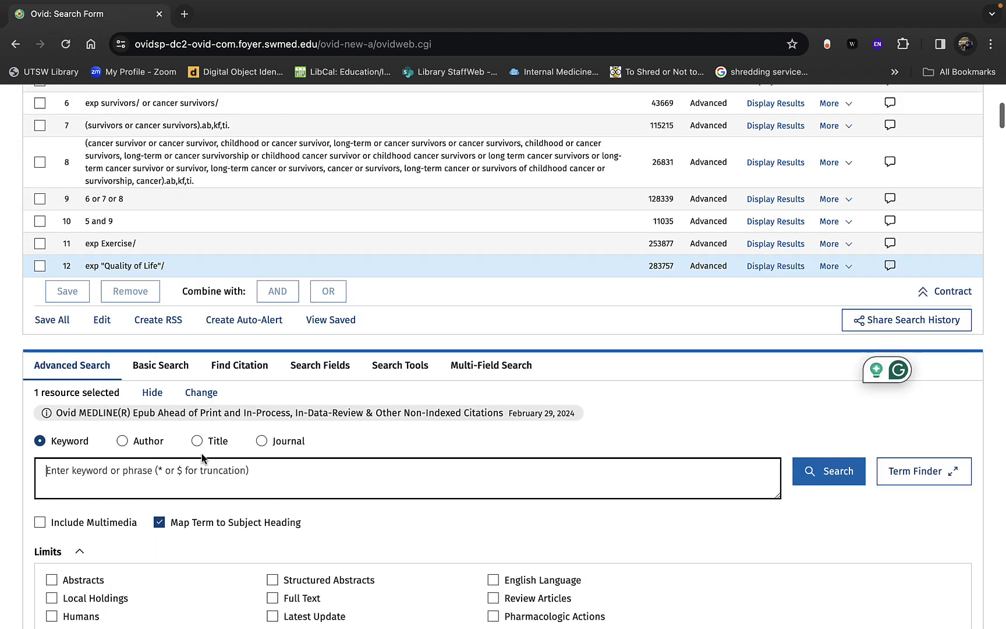
Step: Combine survivors (10), exercise (11) and quality of life (12) with AND for 399 results
scroll(201, 460, up, 1)
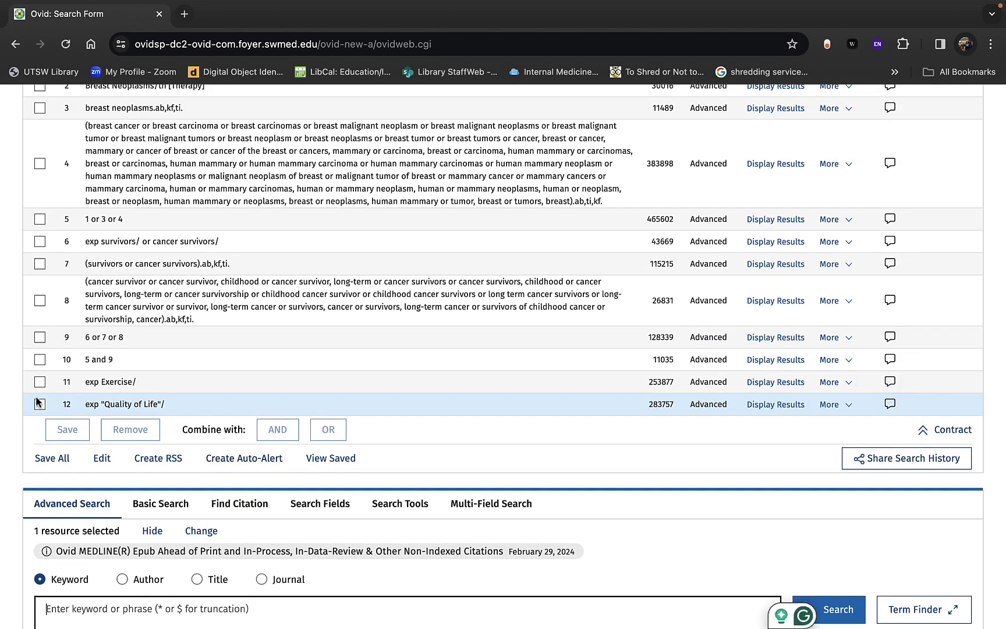
click(40, 360)
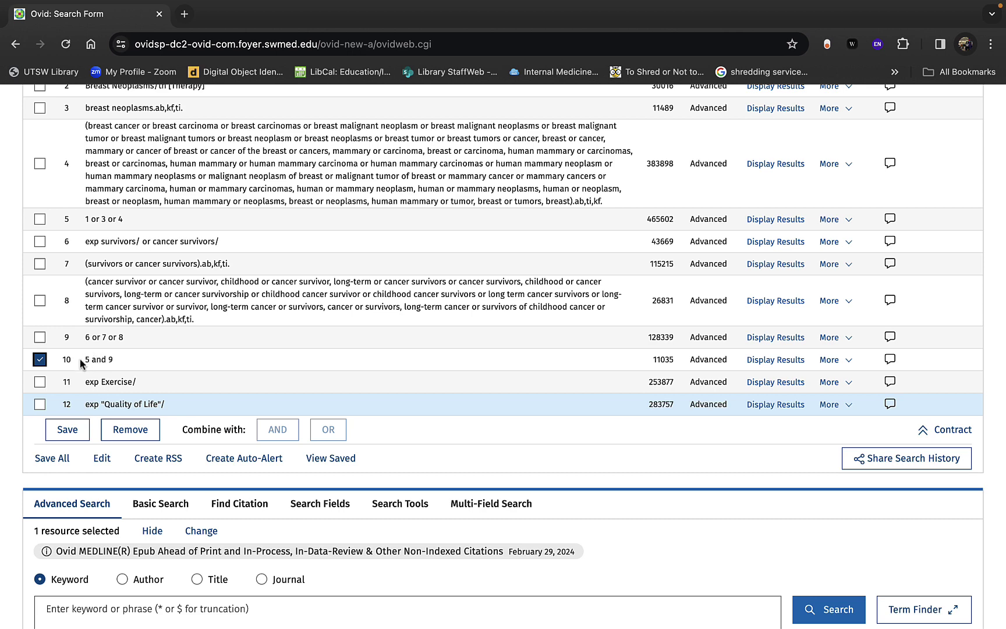
scroll(121, 358, up, 2)
scroll(120, 359, up, 1)
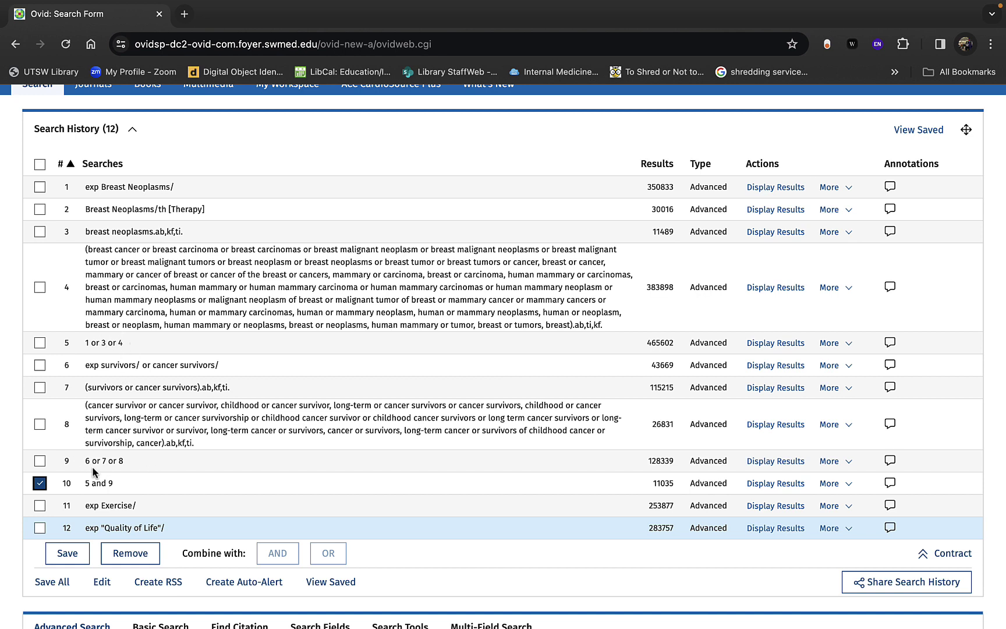
click(40, 505)
click(40, 528)
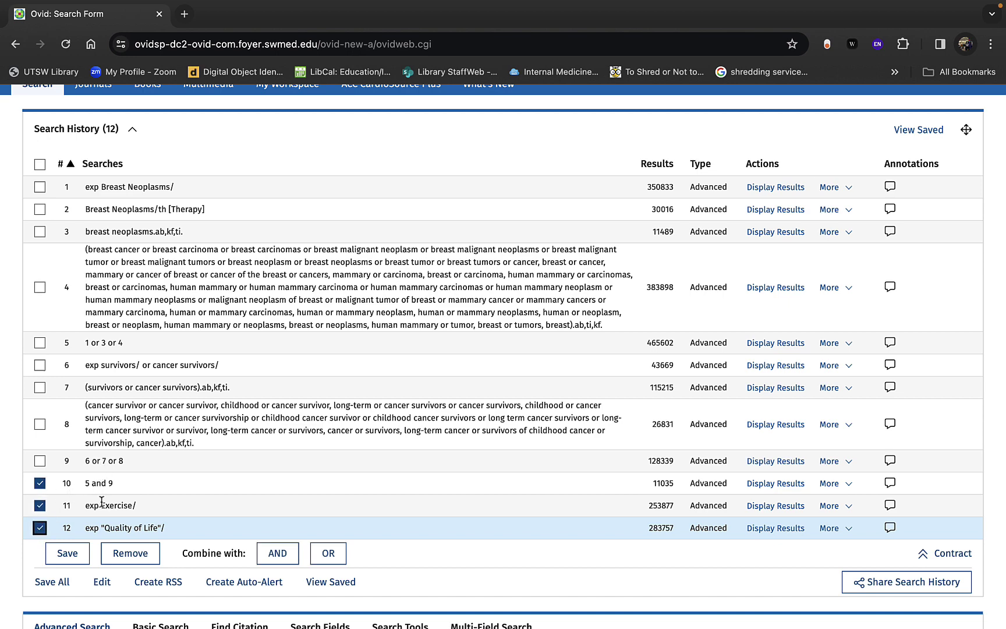
scroll(110, 604, down, 2)
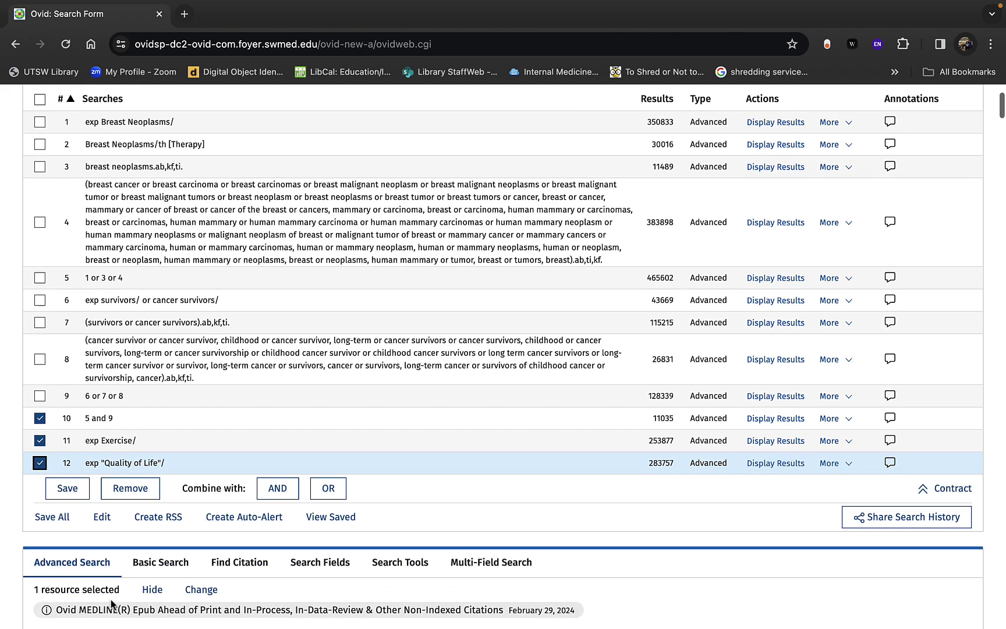
click(286, 492)
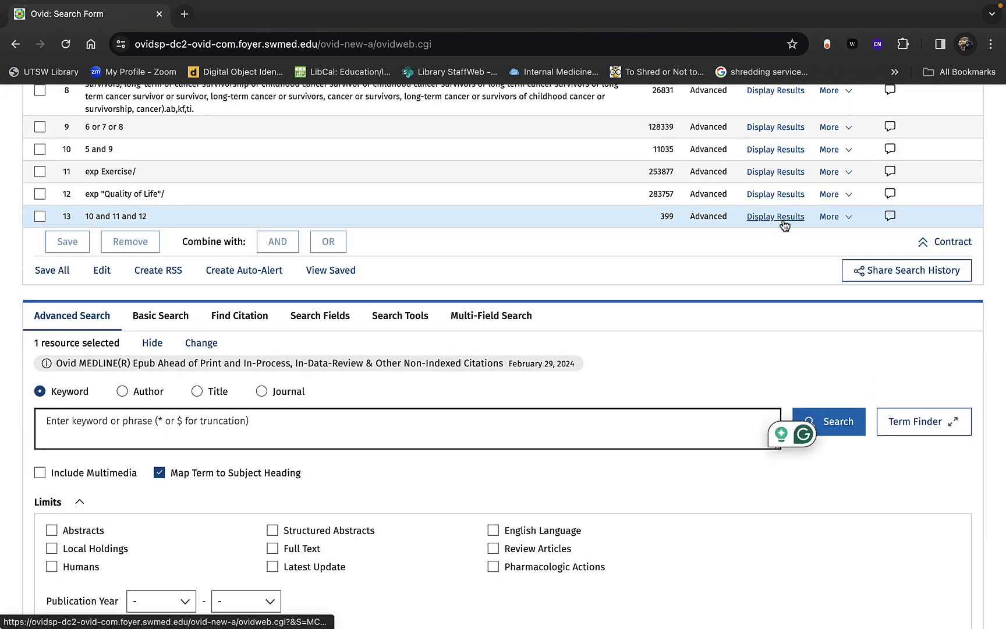
Step: Select search 13 and open the Additional Limits page
scroll(608, 358, down, 2)
click(608, 359)
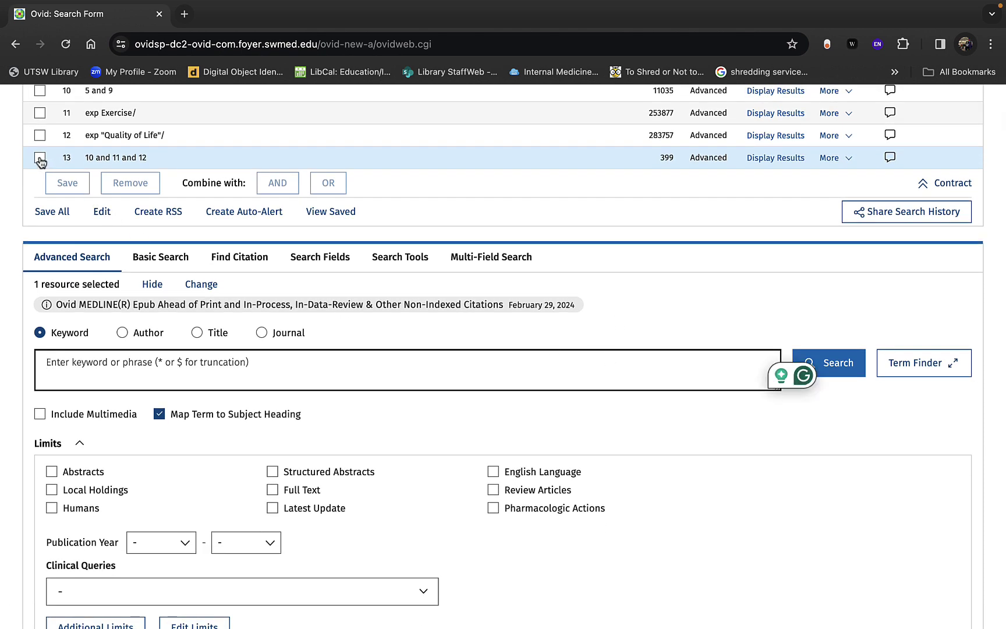
click(39, 158)
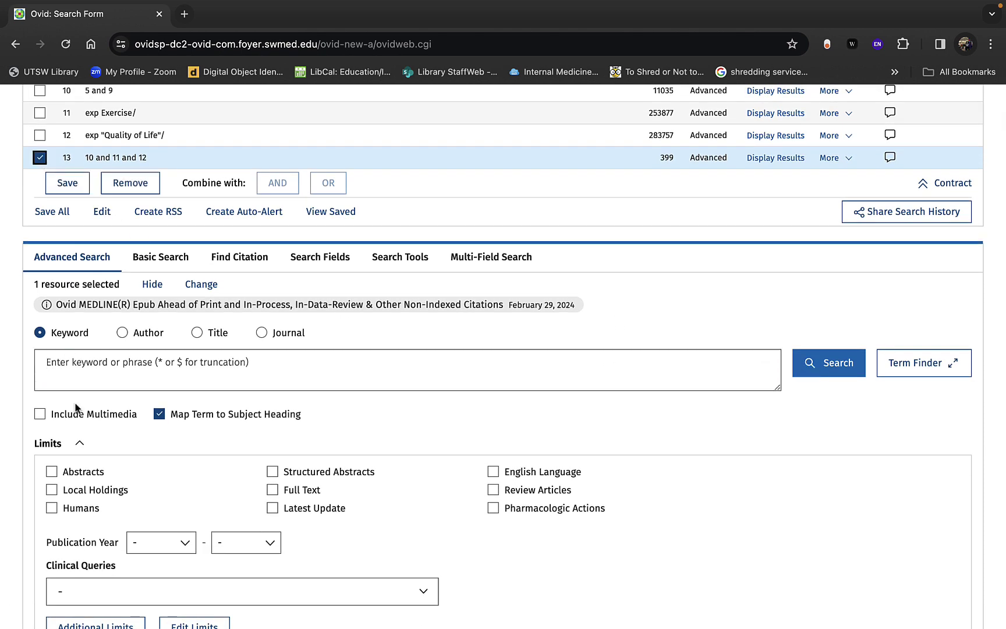
scroll(76, 407, down, 5)
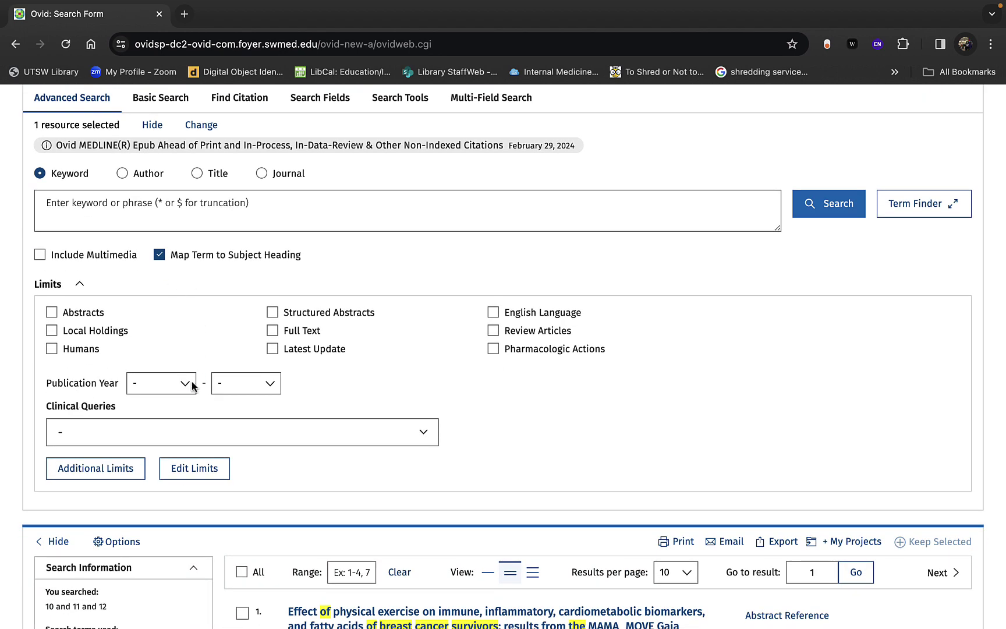
click(112, 476)
Step: Check the English Language and Humans limits, leaving Female and Male unchecked
scroll(112, 477, down, 10)
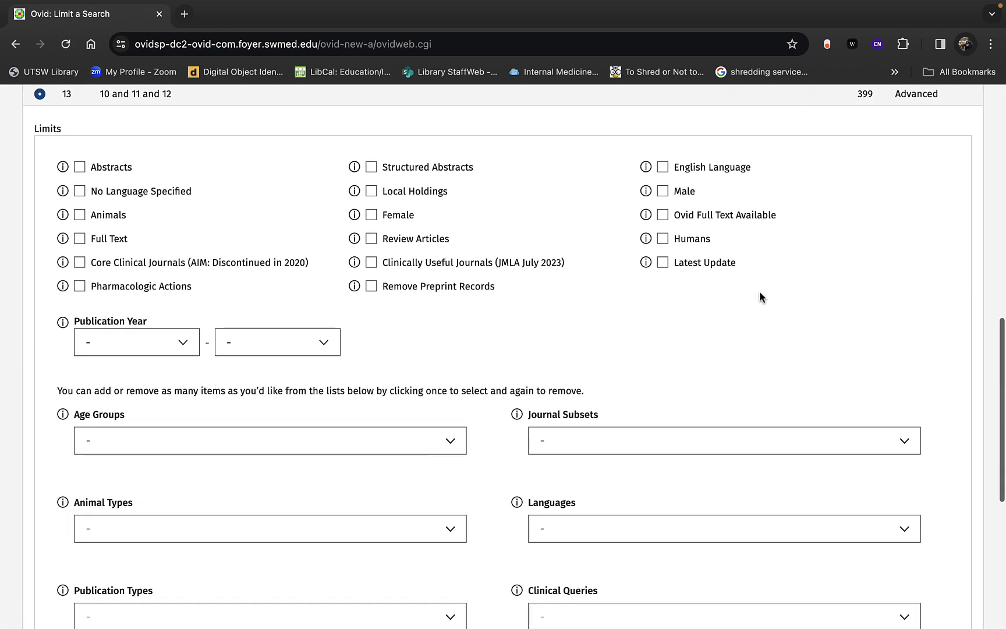
click(664, 168)
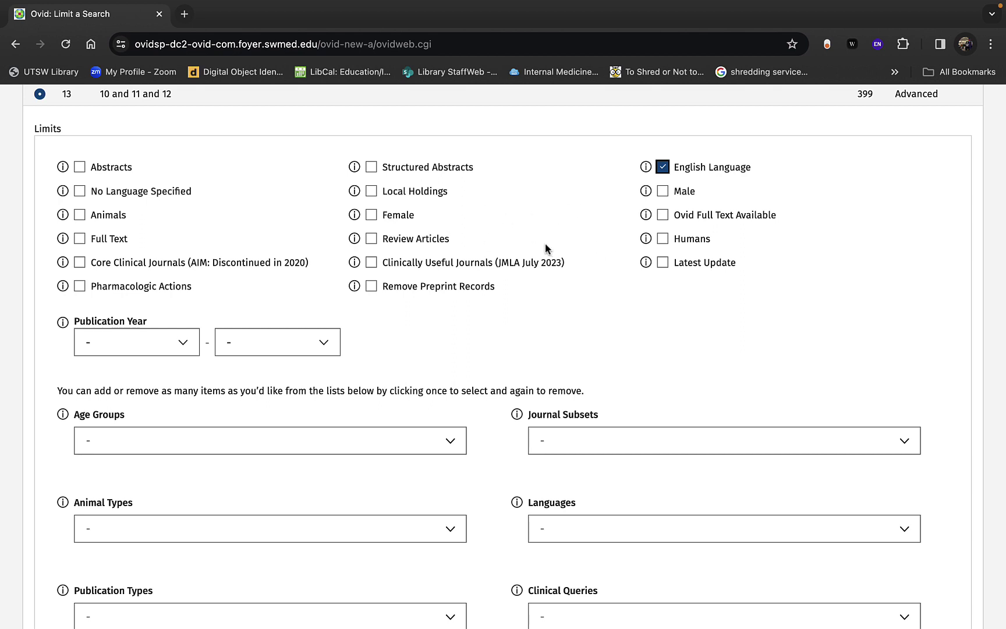
click(373, 217)
click(664, 193)
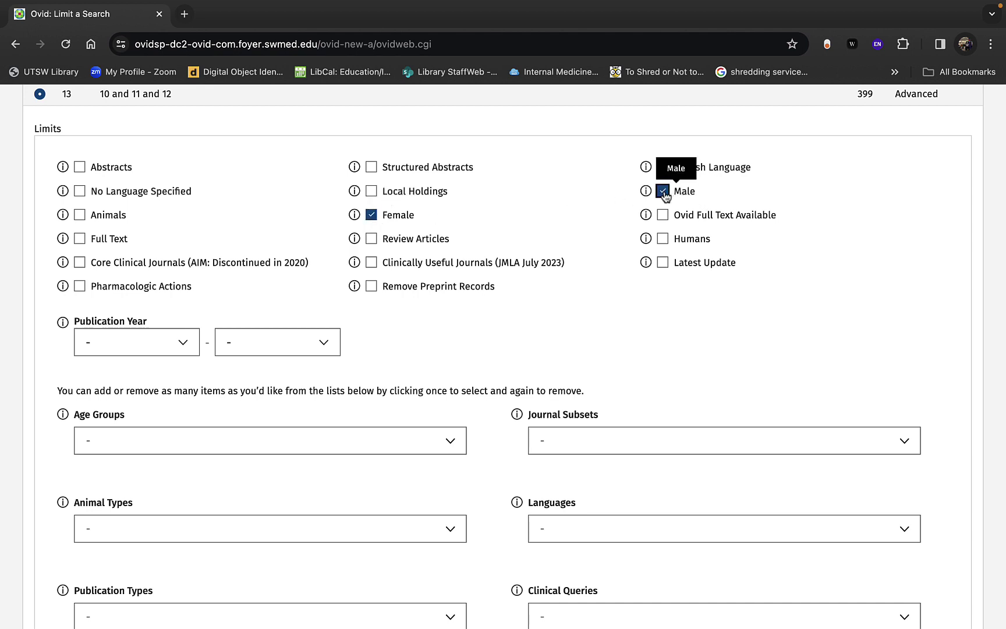
click(663, 193)
click(372, 215)
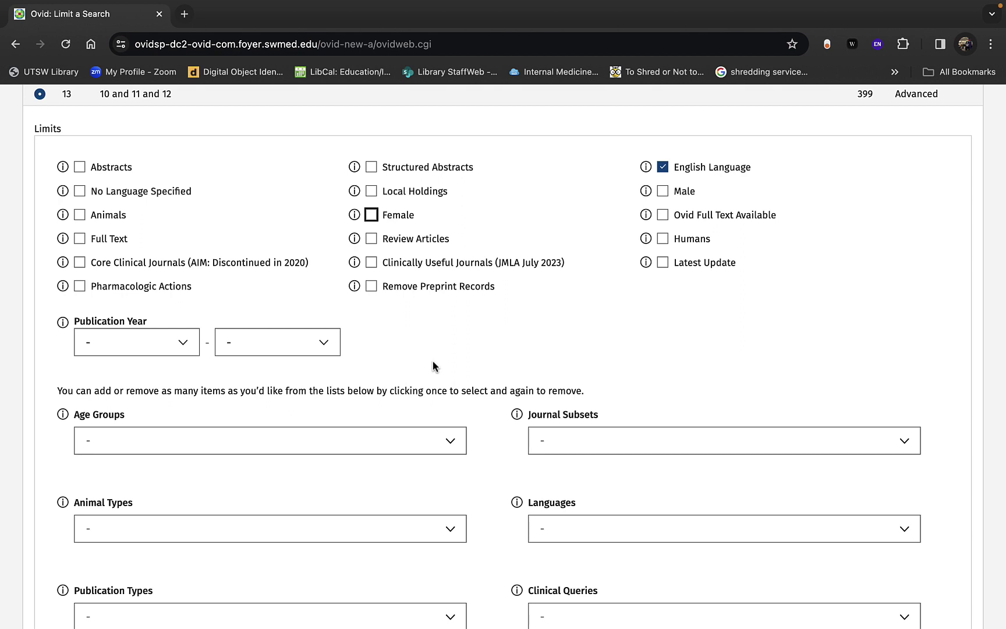
click(664, 241)
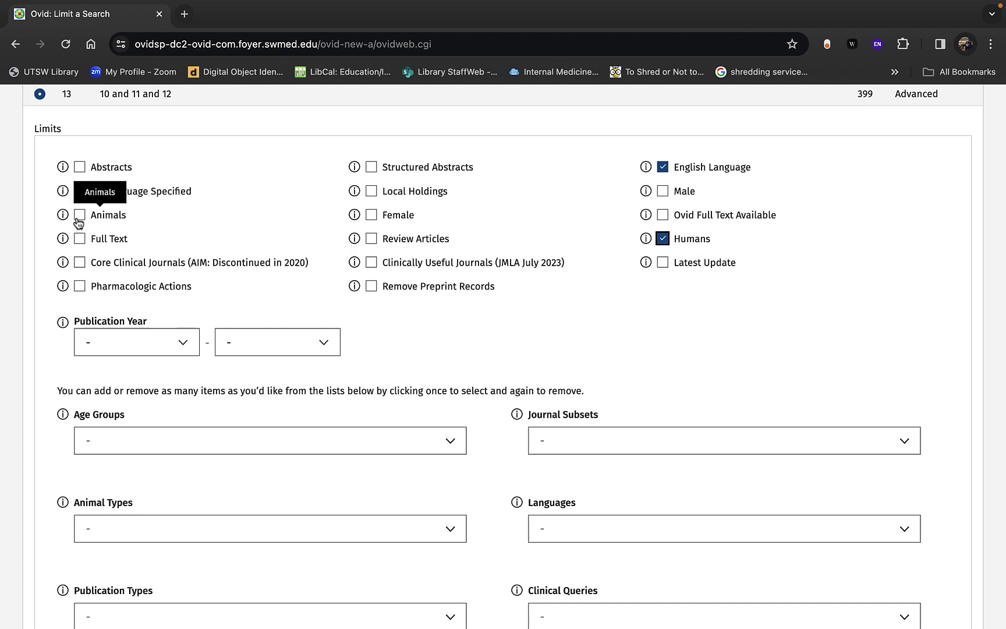
scroll(302, 420, down, 3)
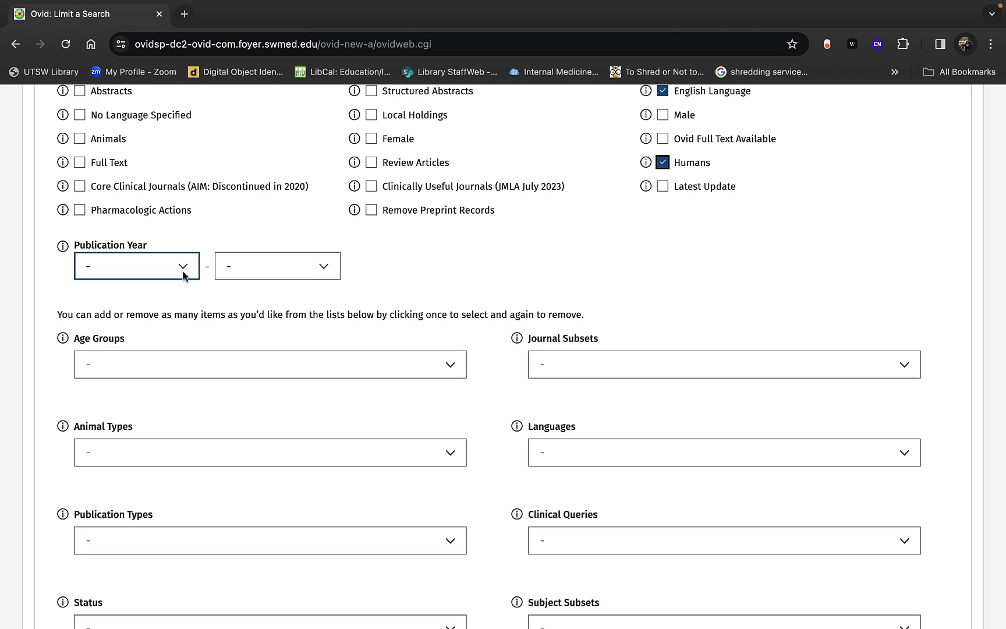
Step: Look through the Publication Types list in the limits form
scroll(188, 386, down, 5)
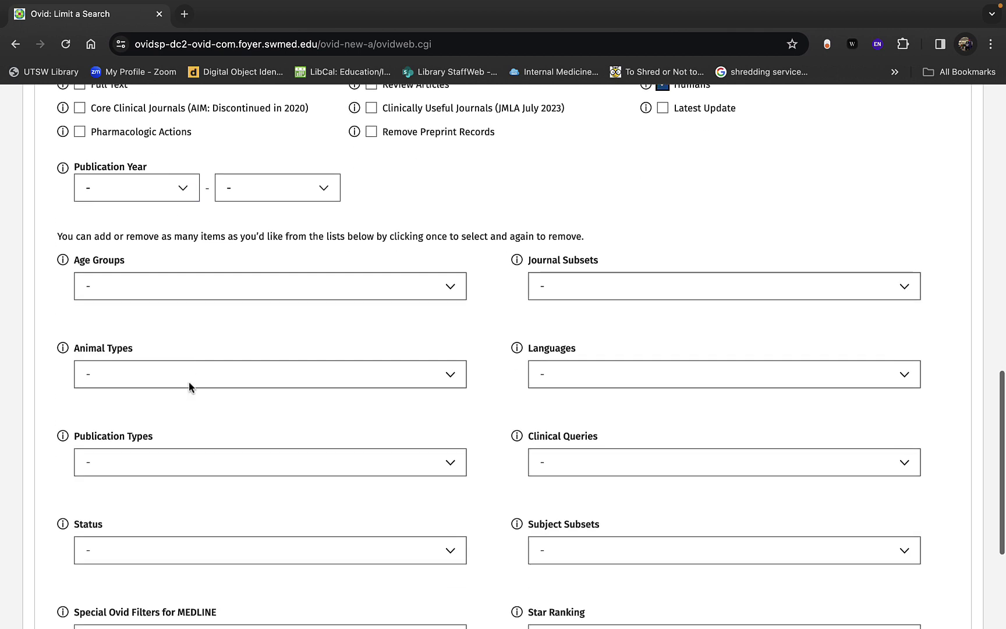
click(238, 324)
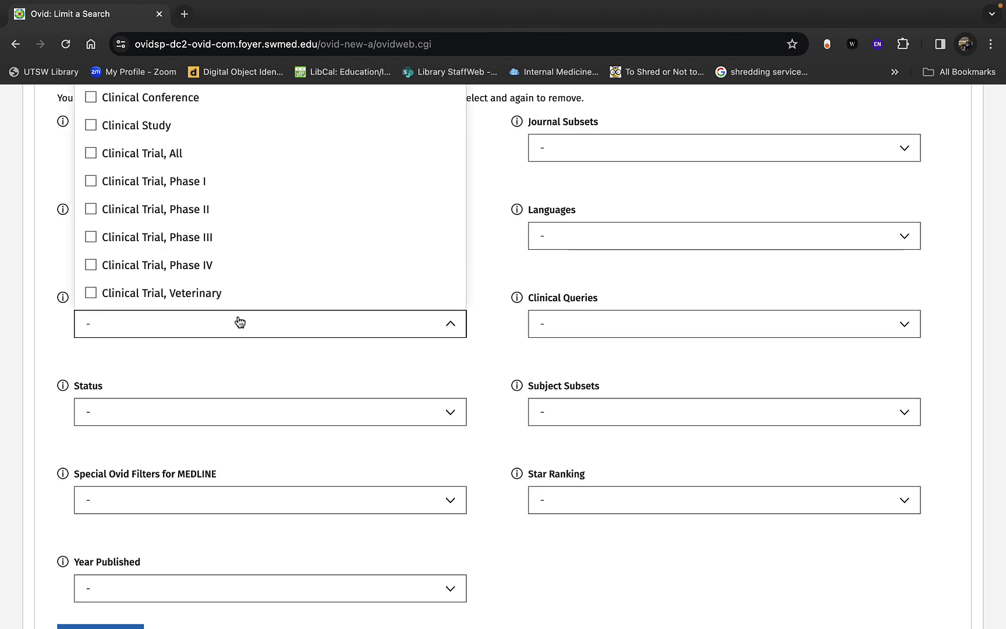
scroll(238, 319, up, 5)
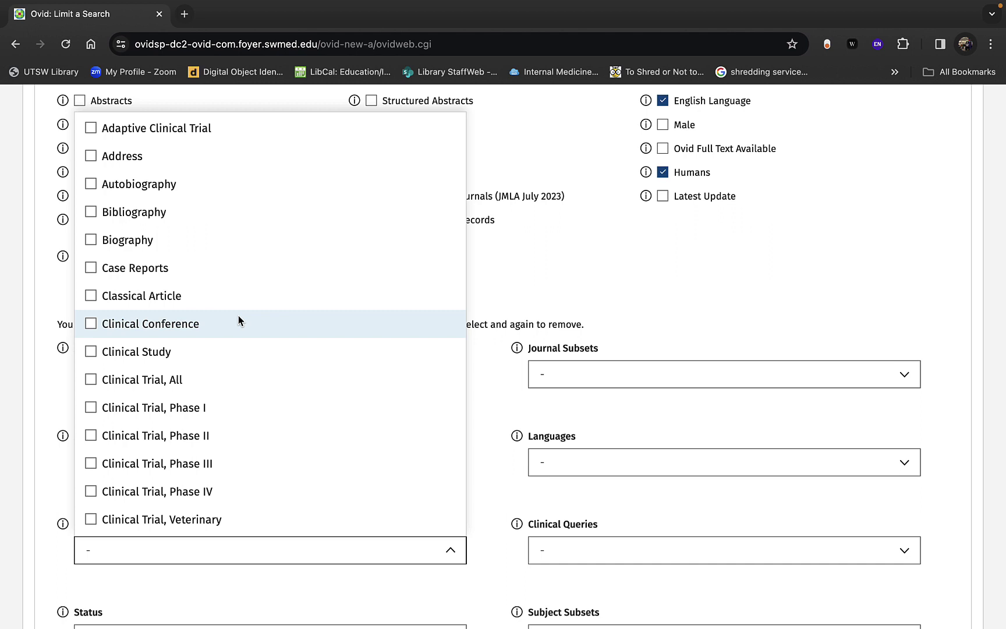
scroll(252, 361, down, 2)
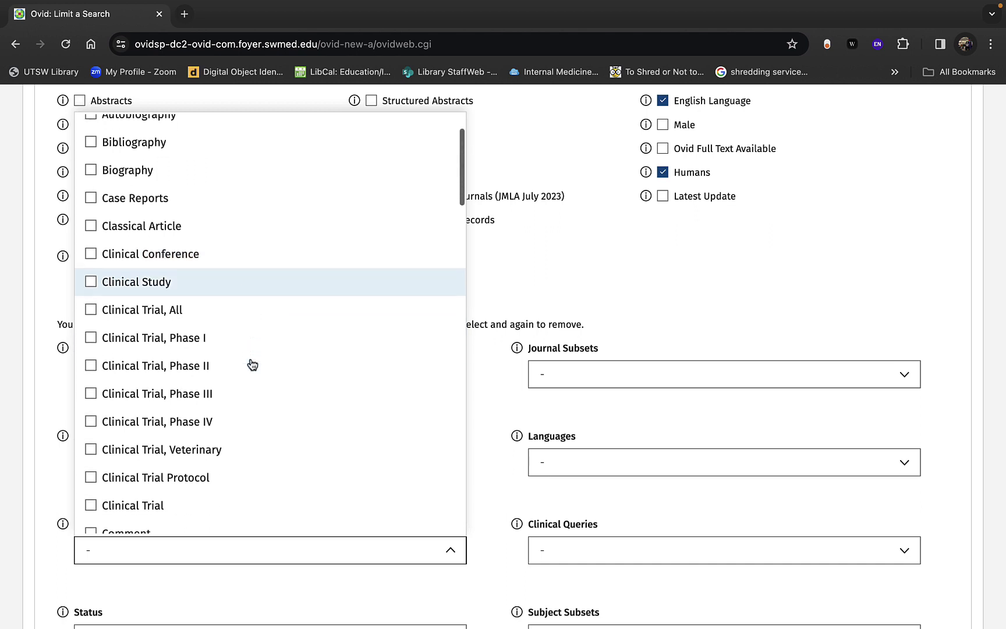
scroll(252, 365, down, 2)
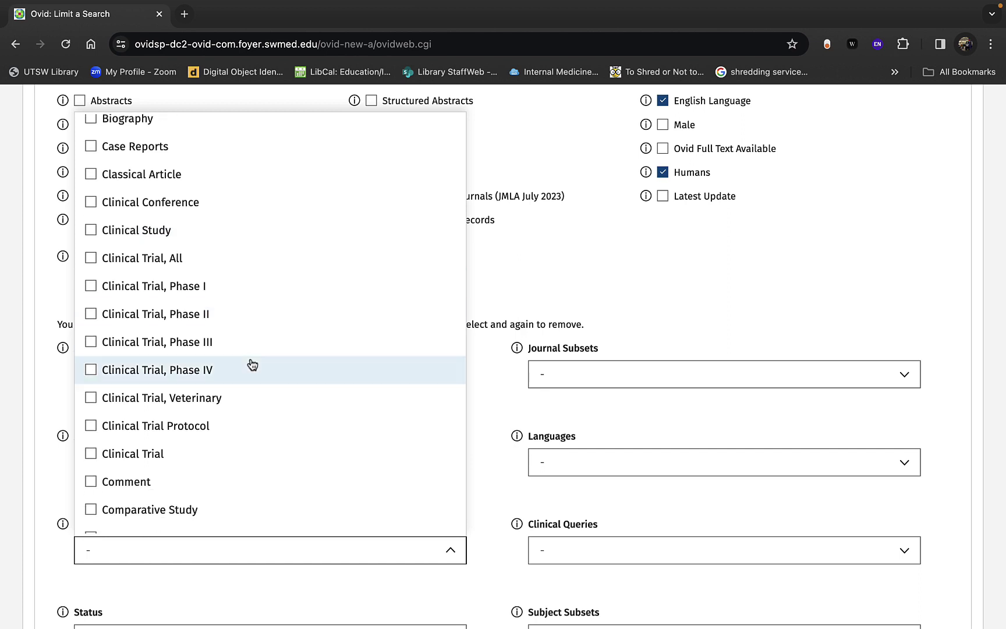
scroll(252, 364, down, 10)
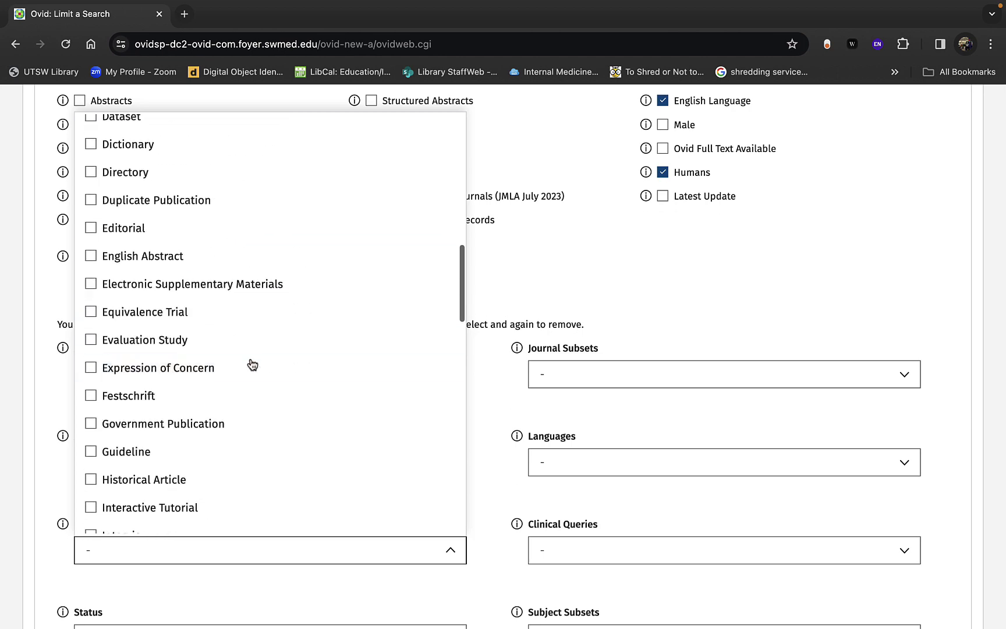
scroll(252, 365, down, 15)
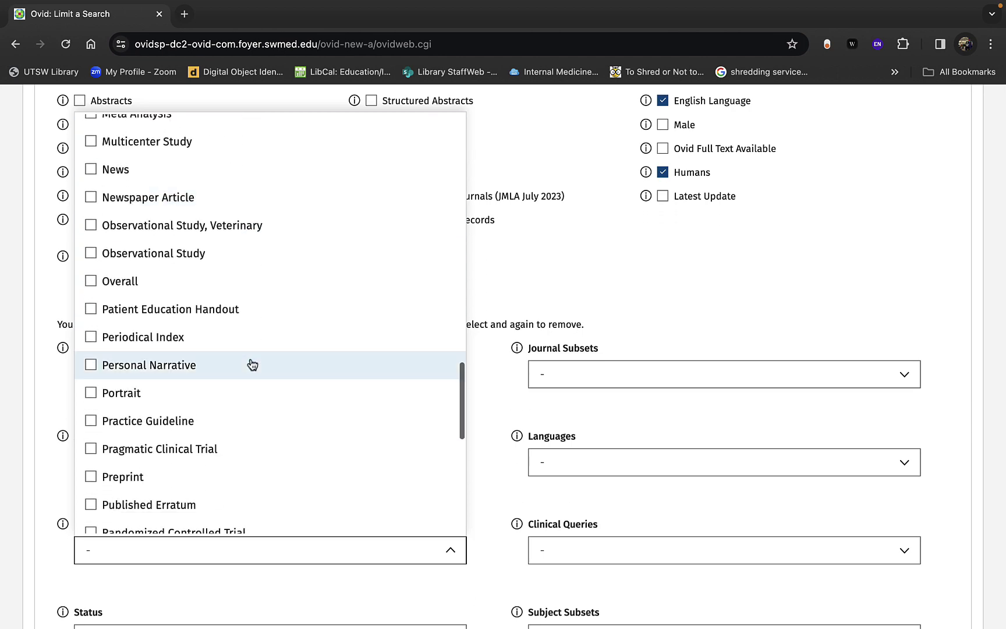
scroll(244, 355, up, 4)
scroll(200, 433, down, 8)
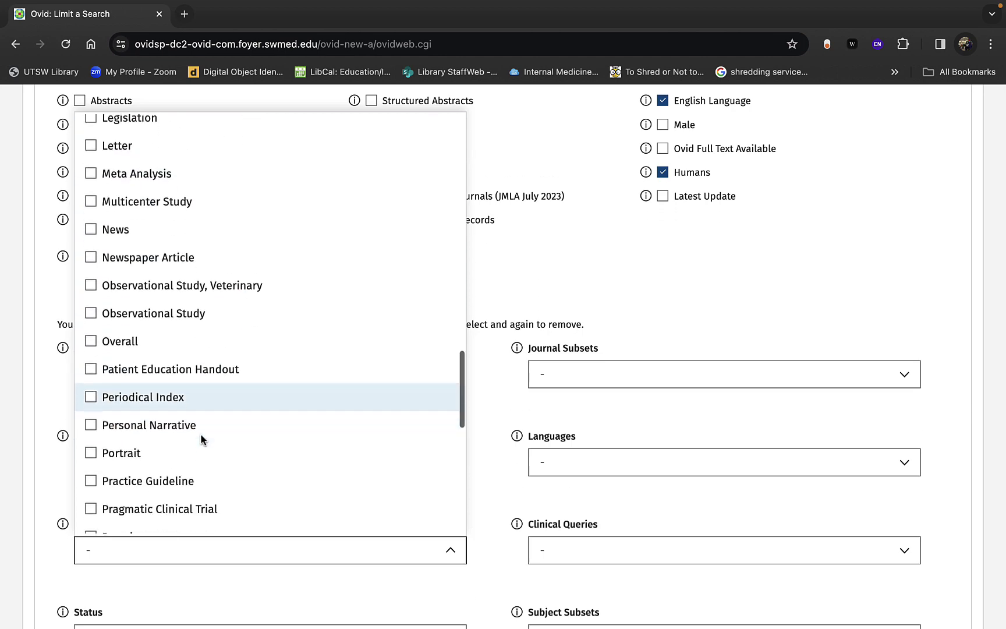
scroll(202, 439, down, 6)
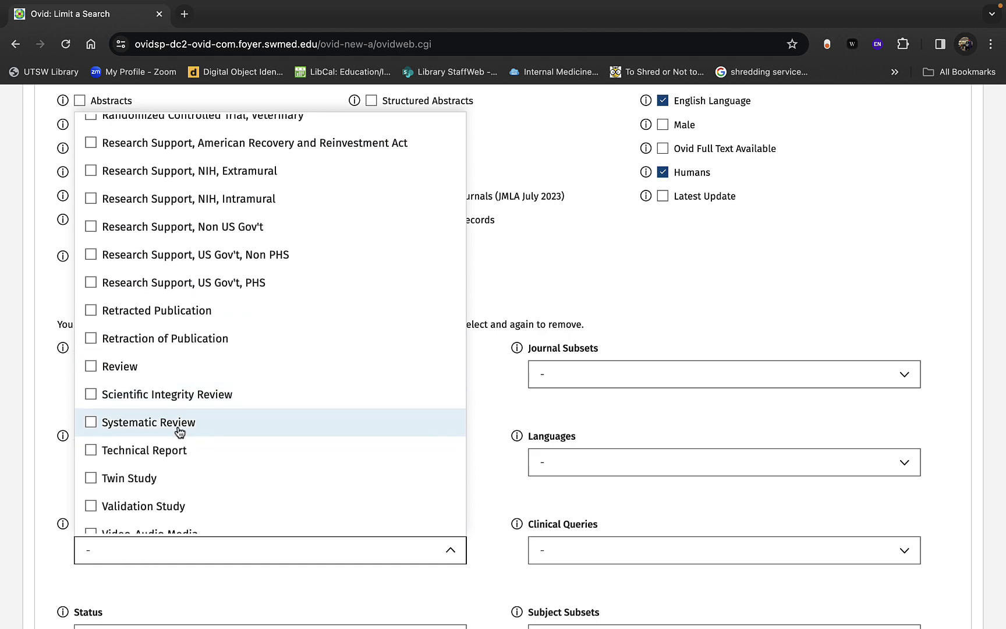
scroll(180, 432, up, 20)
Step: Leave publication types unselected and submit the English Language and Humans limits
click(618, 240)
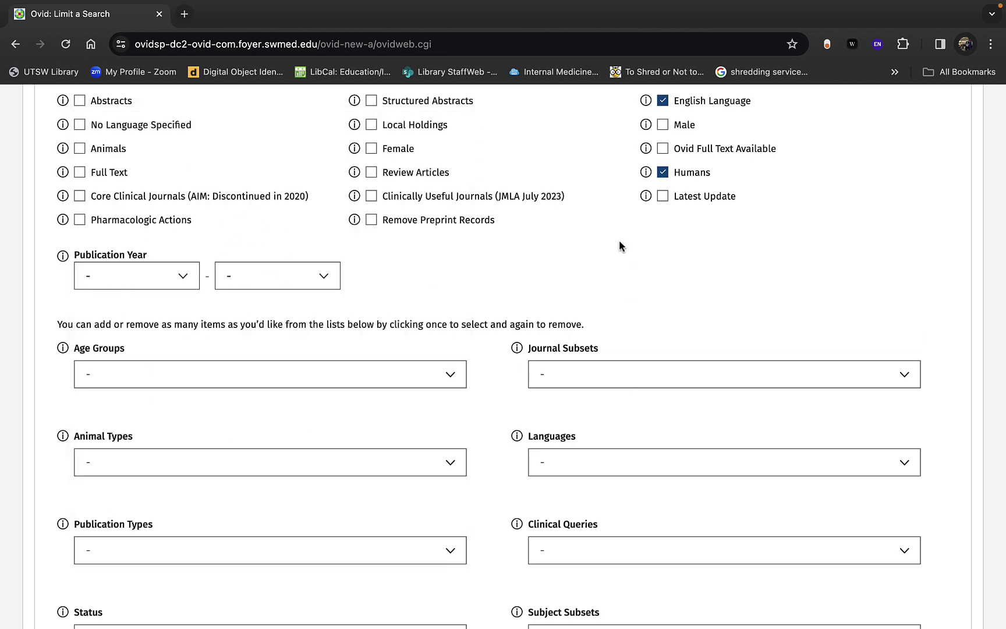
scroll(618, 240, down, 5)
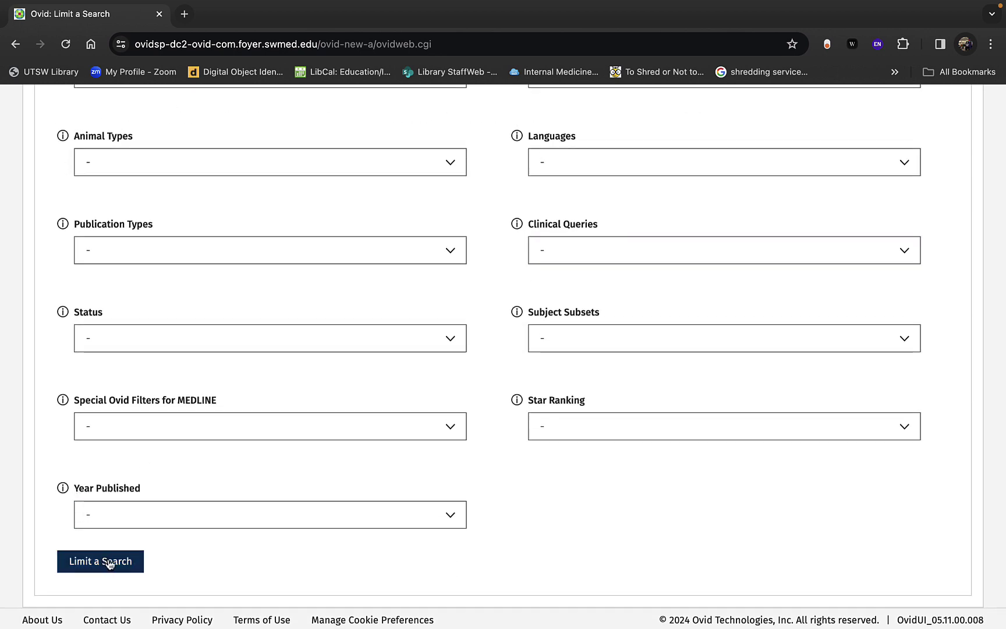
click(109, 564)
Step: Apply the English Language and Humans limits to search 13, creating set 14 with 394 results
scroll(189, 354, down, 2)
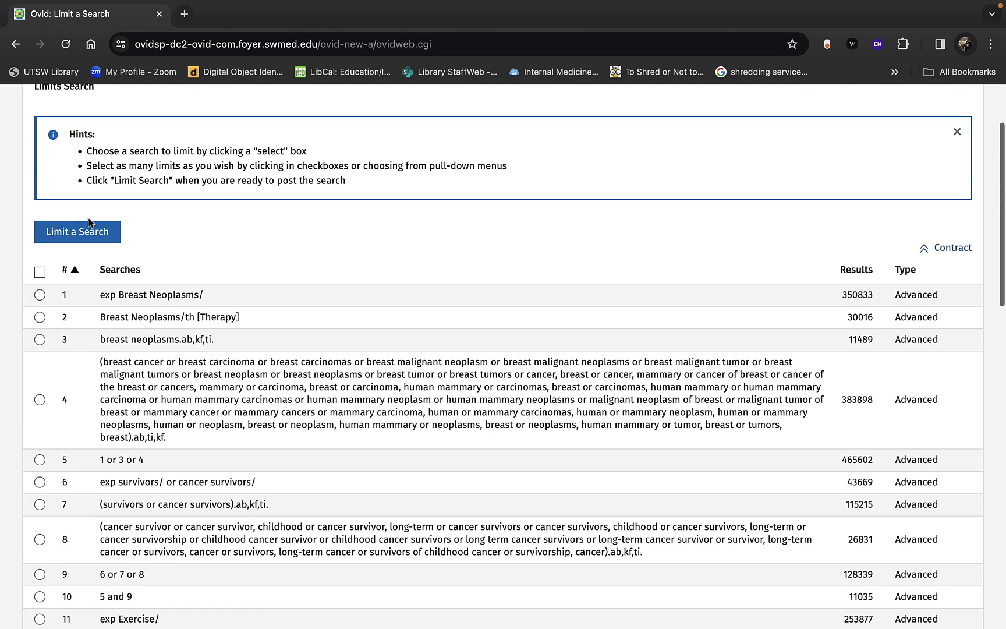
click(98, 240)
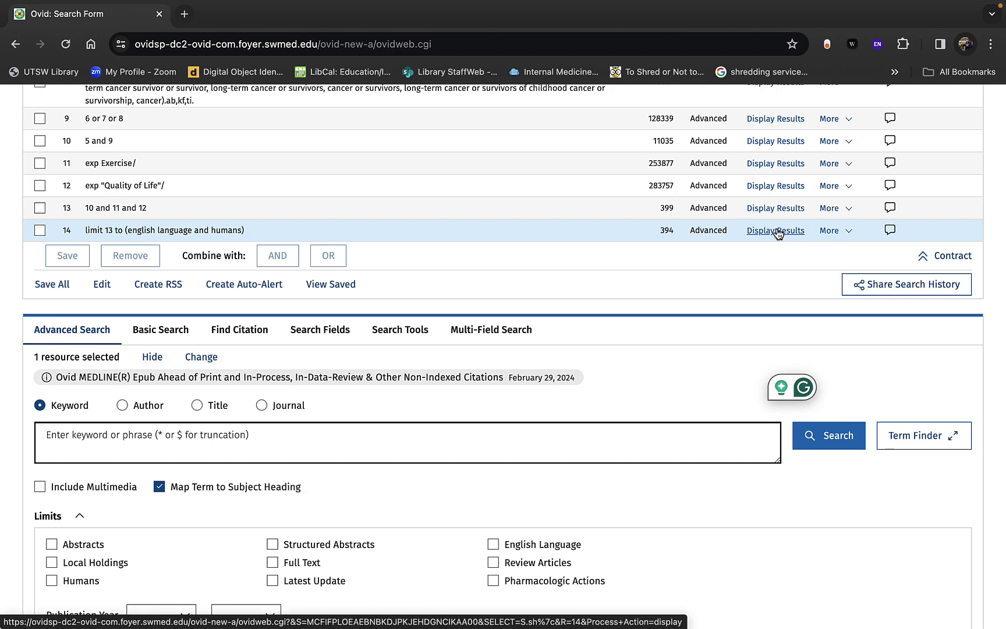
scroll(517, 221, up, 2)
scroll(517, 221, up, 8)
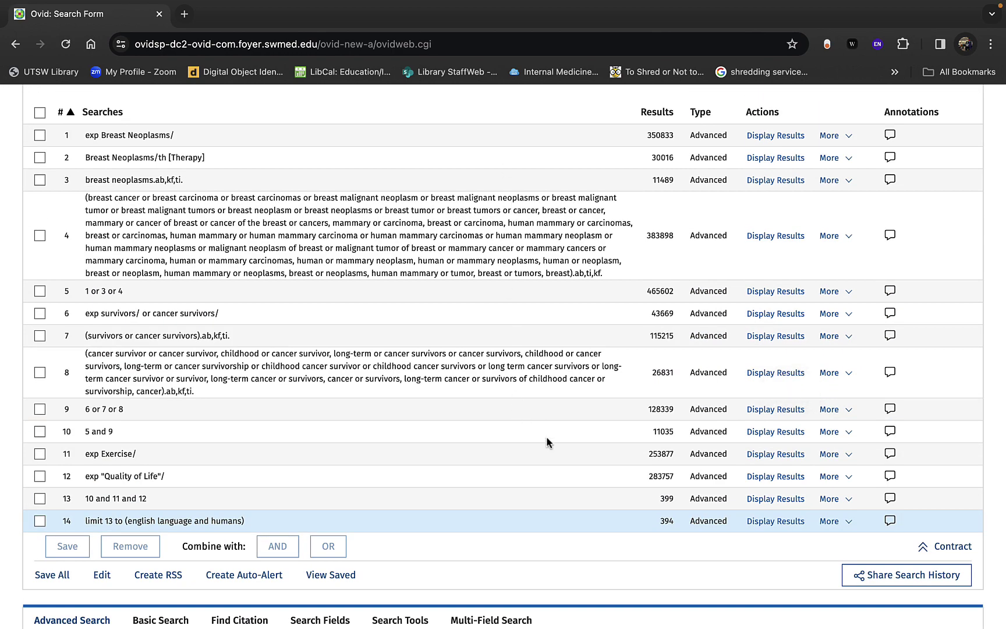
scroll(546, 436, down, 6)
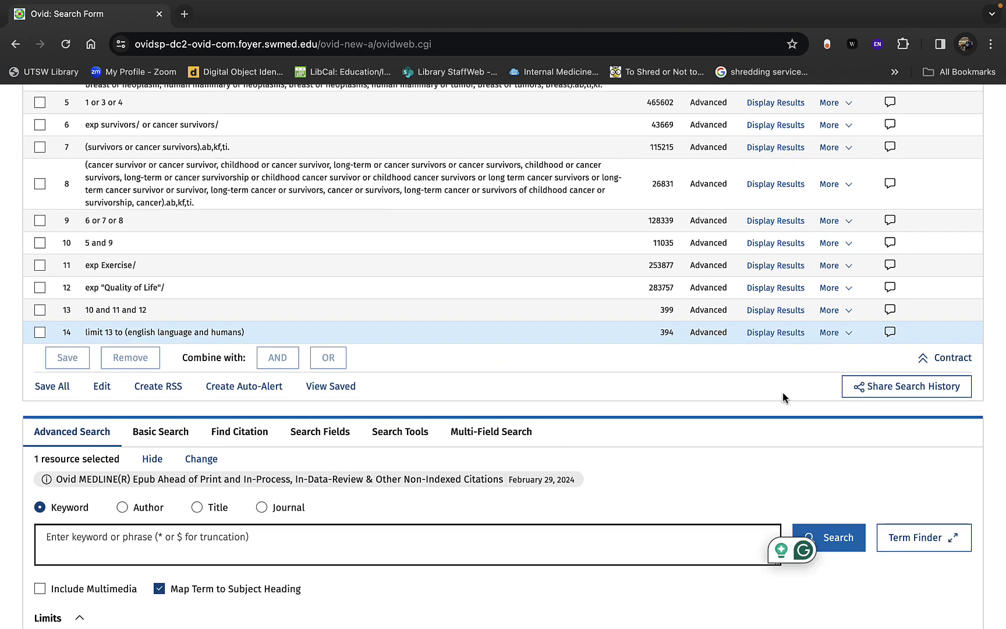
Step: Display the records of set 14 and open the Customize Display settings
click(775, 332)
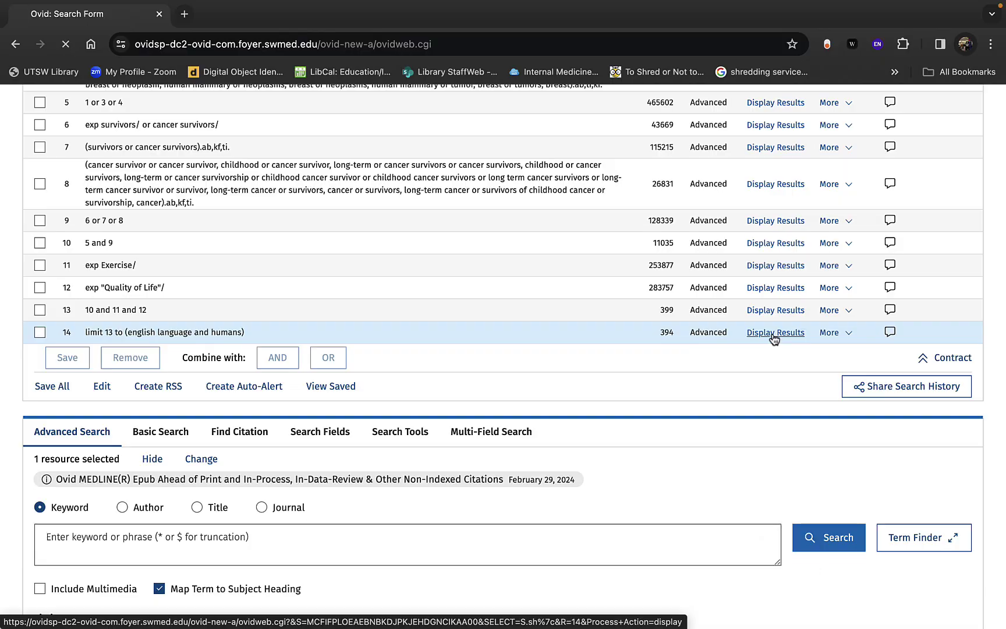
scroll(627, 511, down, 15)
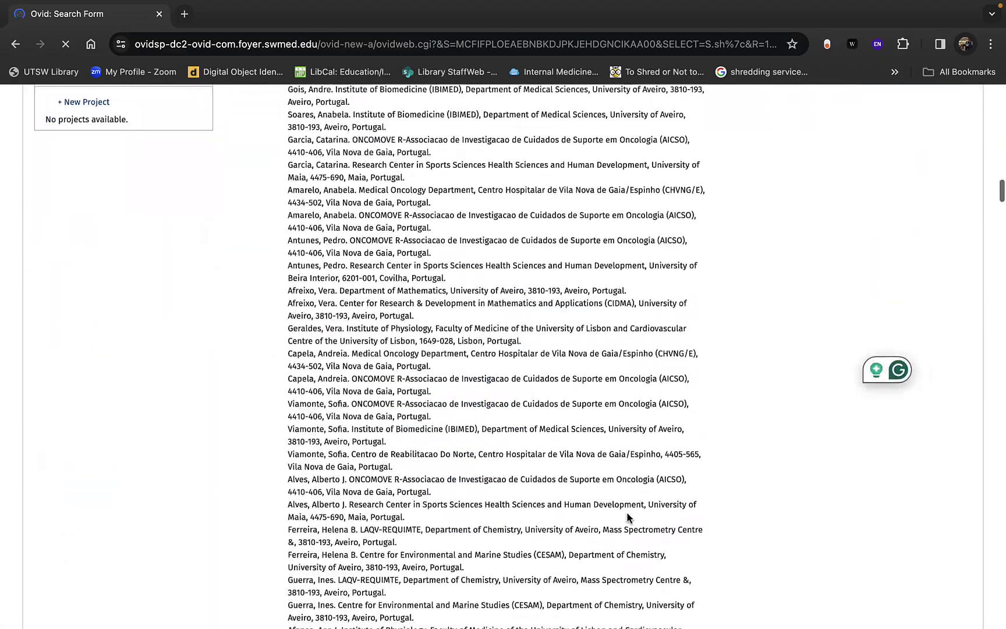
scroll(628, 513, up, 10)
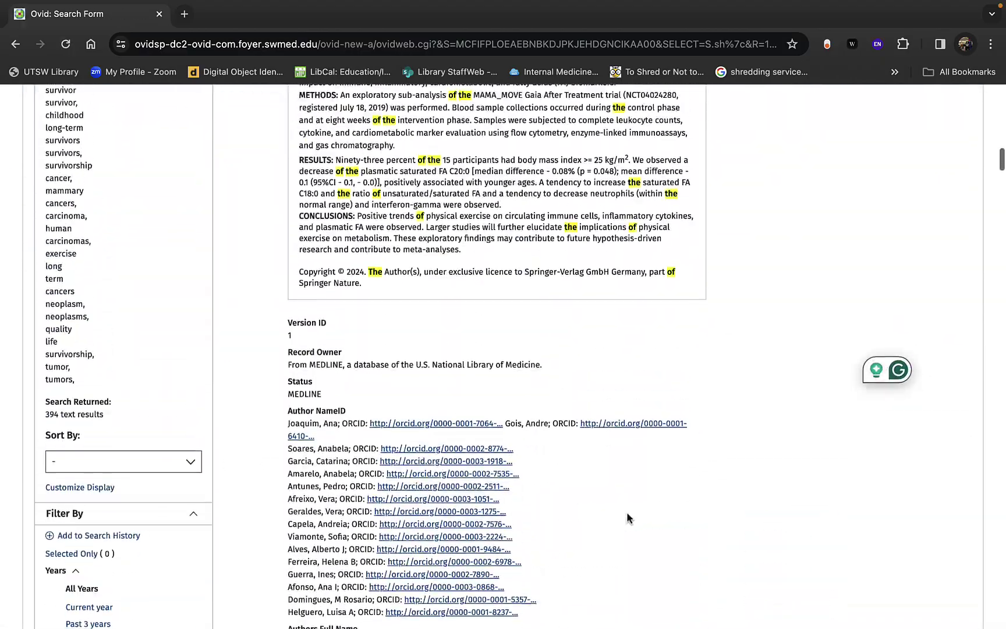
scroll(628, 514, up, 5)
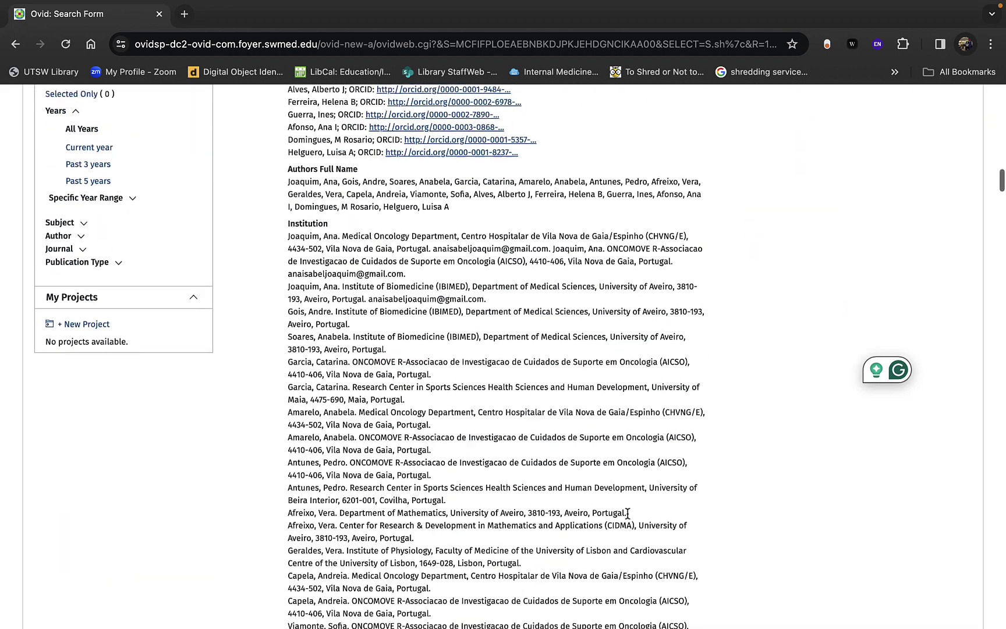
scroll(627, 514, up, 1)
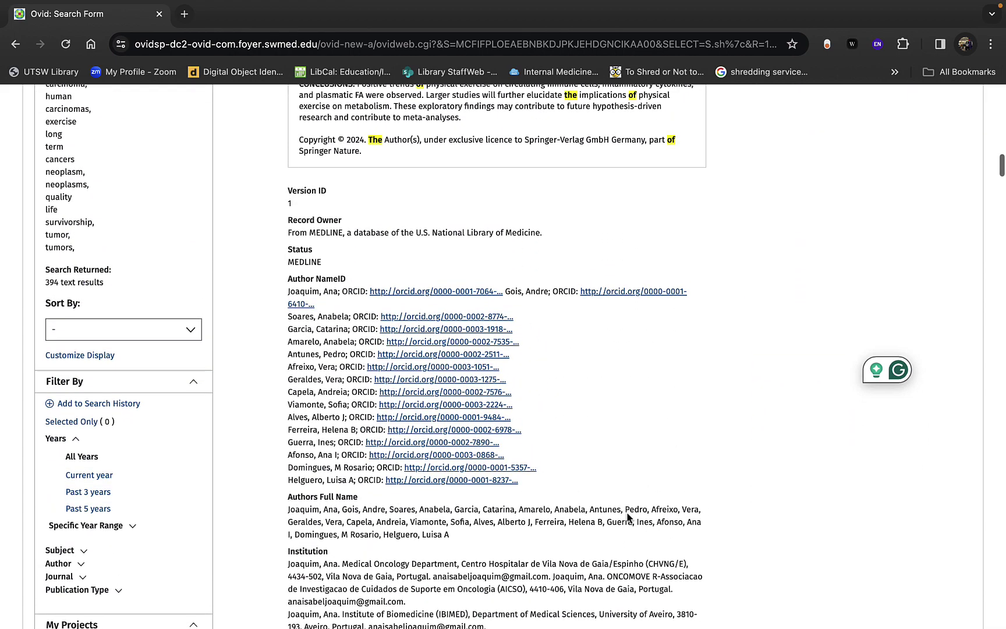
click(102, 357)
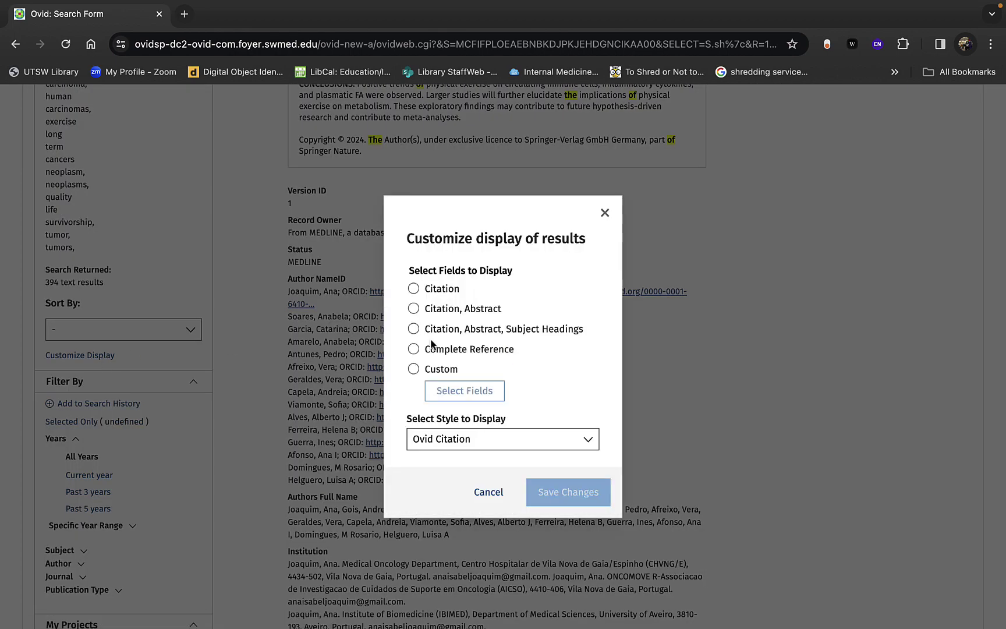
Step: Switch the 394 results to the Citation display format and save the change
click(413, 288)
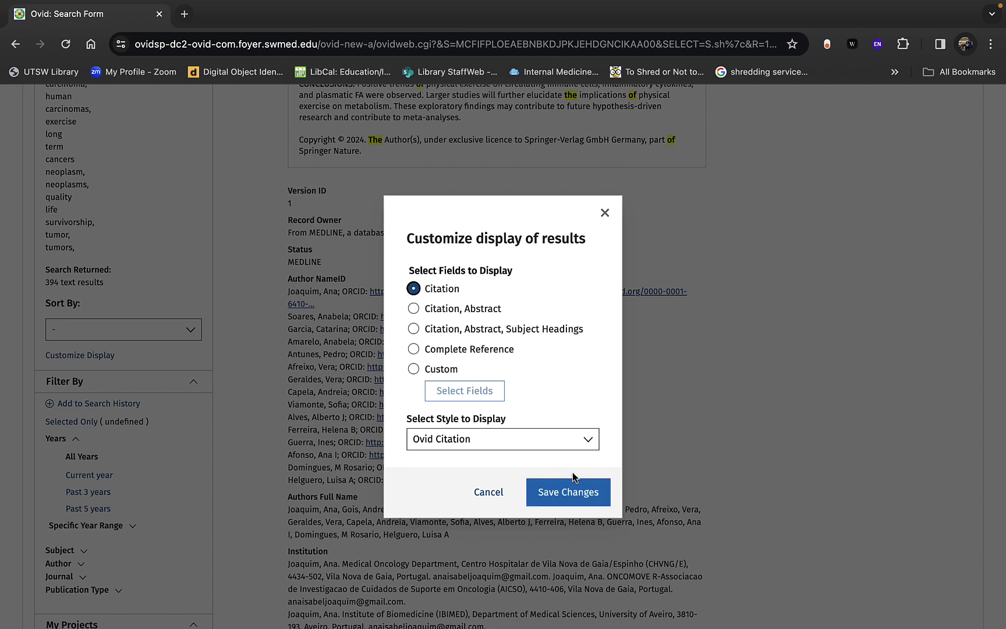
click(543, 489)
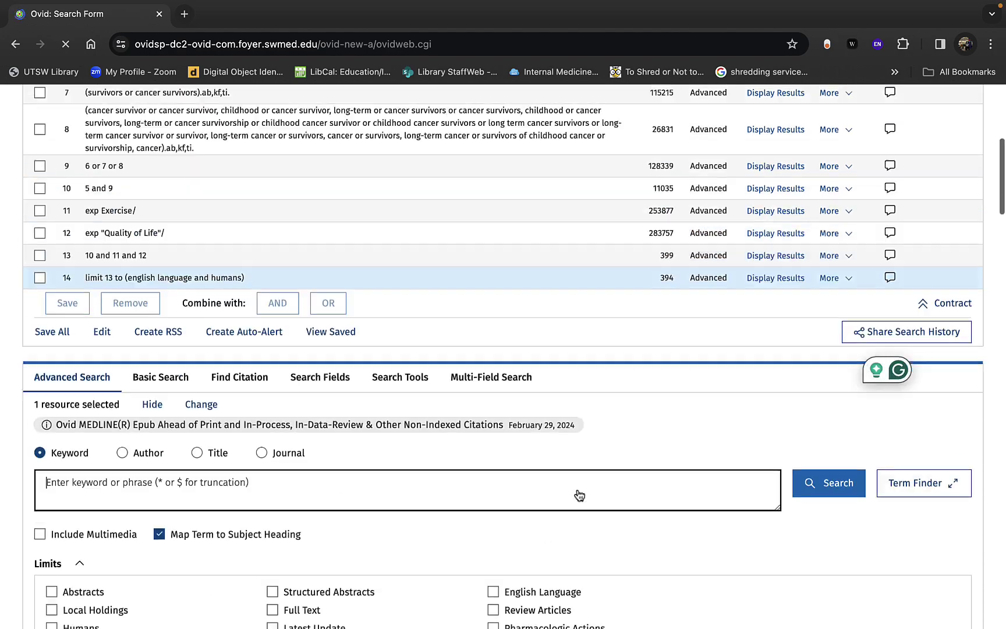
scroll(579, 494, down, 15)
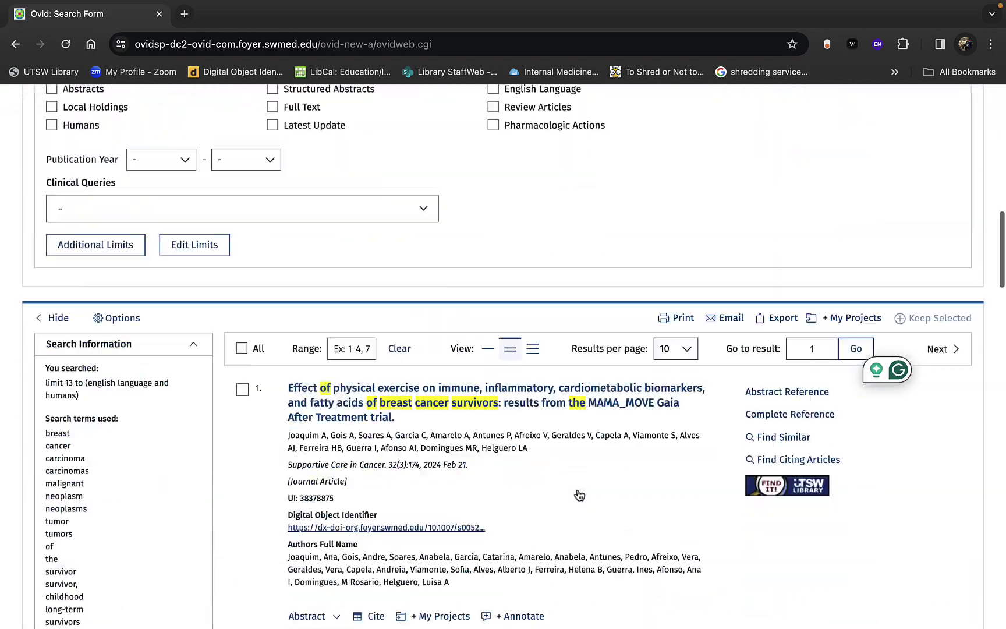
scroll(579, 494, down, 7)
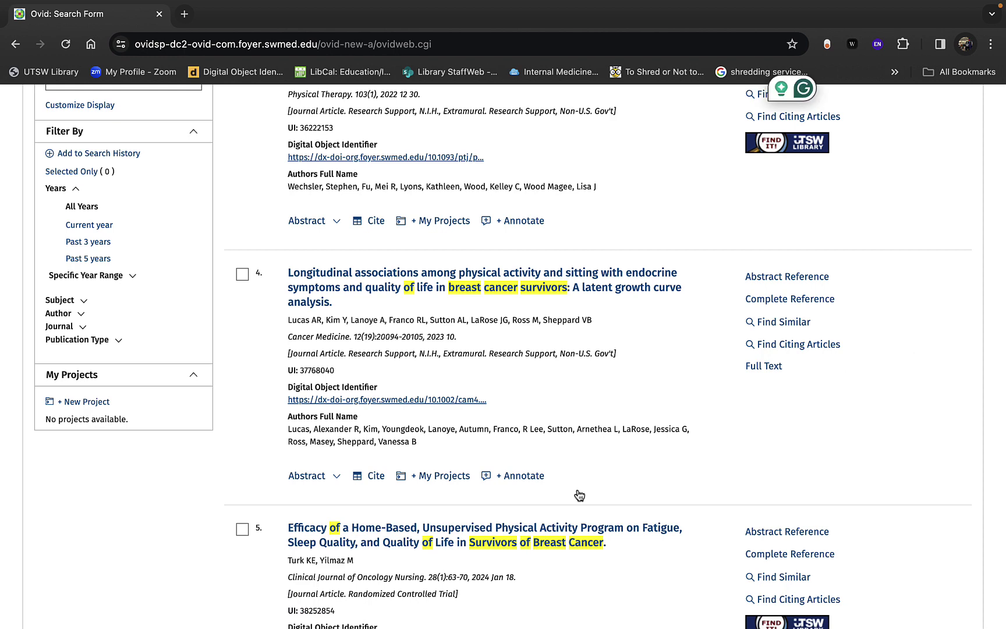
scroll(579, 495, down, 1)
Step: Open result 4's complete reference and read through its details and subject headings
click(584, 226)
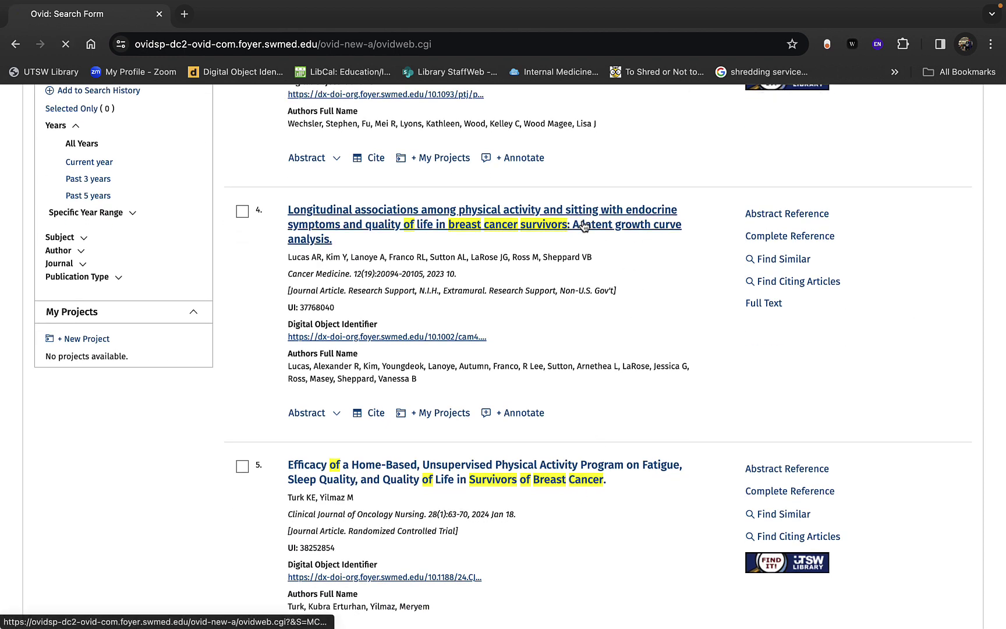
scroll(582, 452, down, 6)
scroll(582, 452, down, 4)
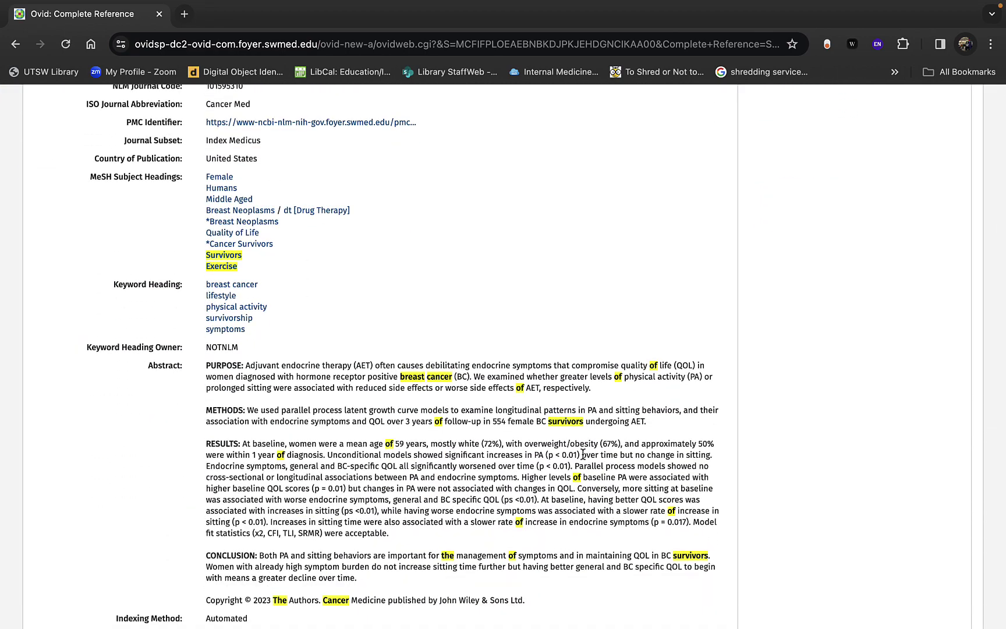
scroll(583, 454, down, 1)
scroll(582, 454, down, 1)
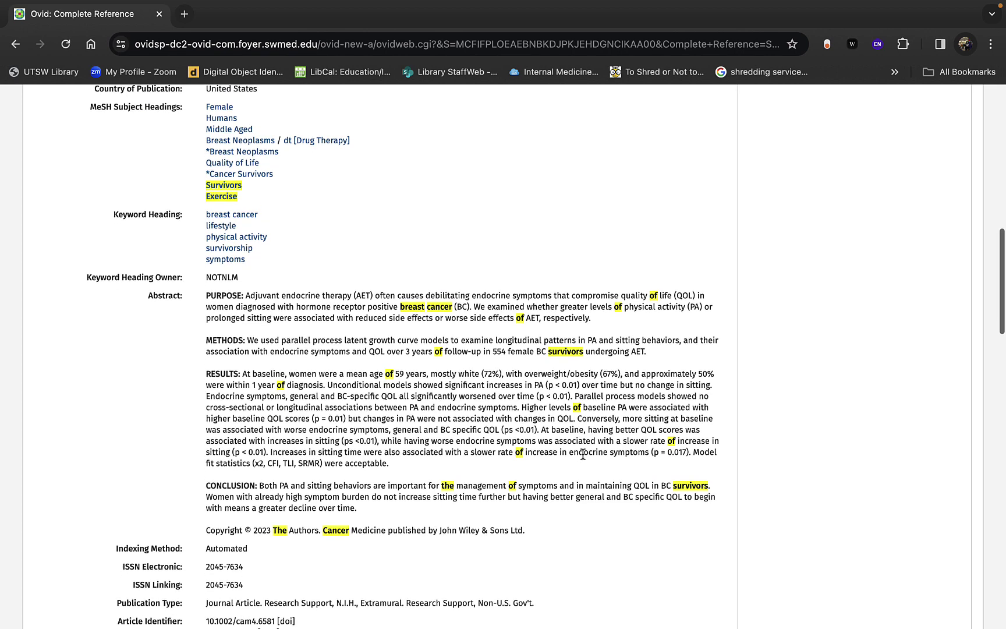
scroll(583, 455, down, 1)
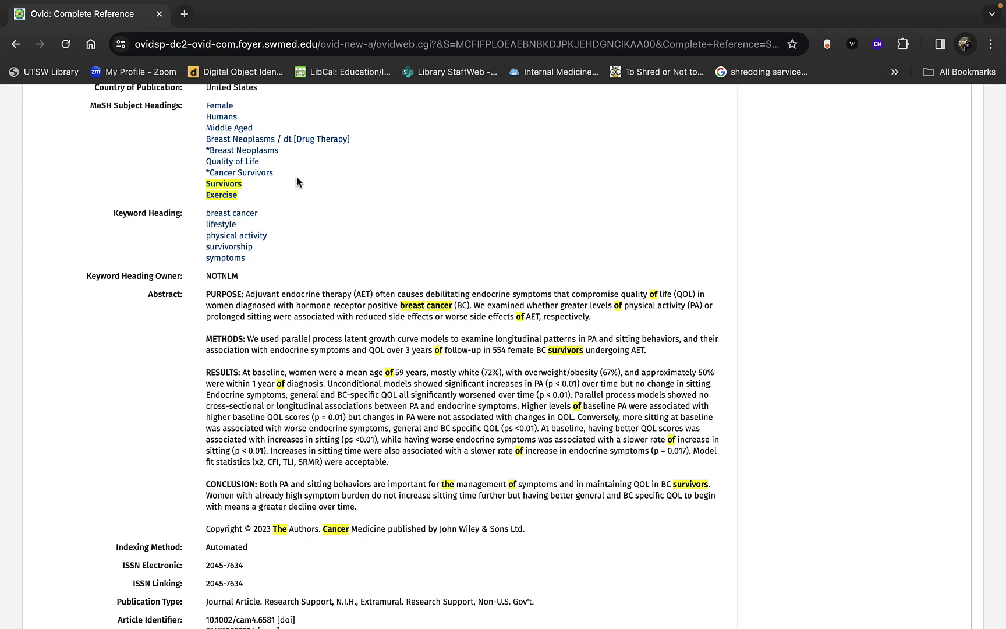
scroll(294, 181, up, 2)
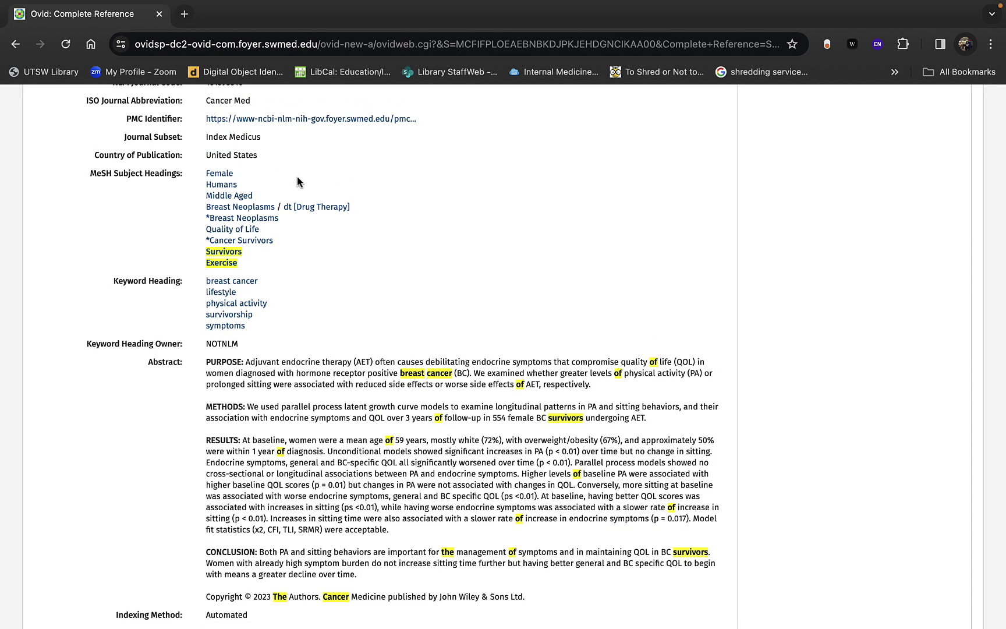
scroll(298, 182, up, 15)
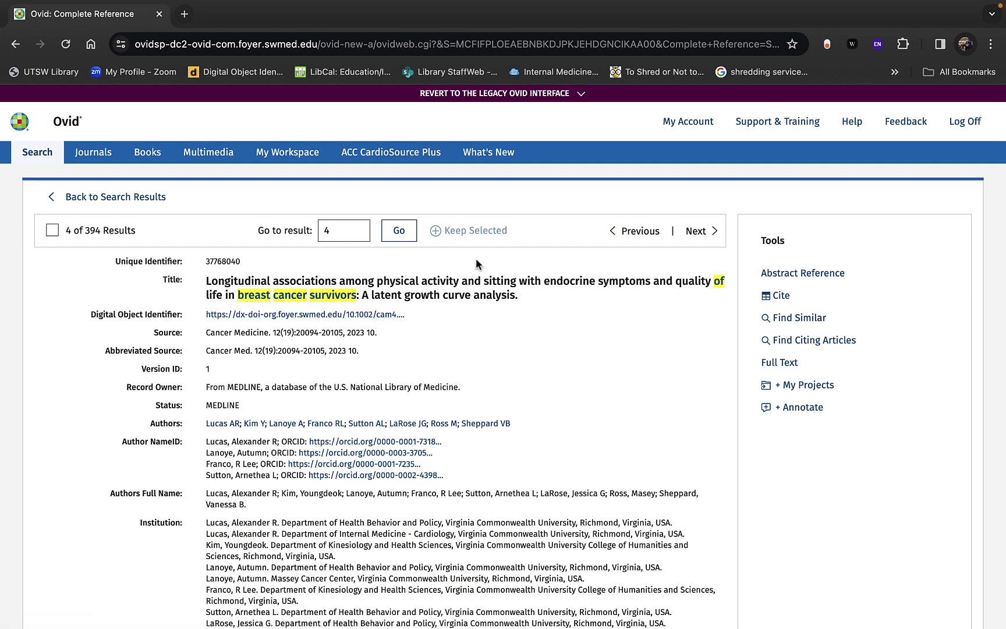
Step: Return to the search 14 results list and put the browser in full screen
click(15, 44)
scroll(514, 359, down, 7)
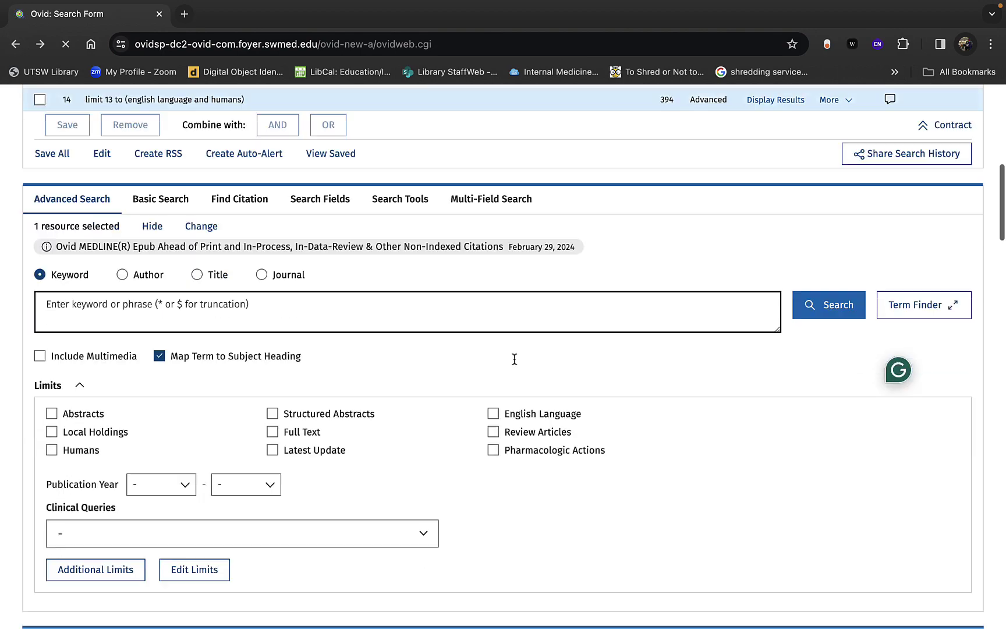
scroll(514, 359, down, 4)
scroll(514, 360, up, 3)
scroll(515, 359, down, 5)
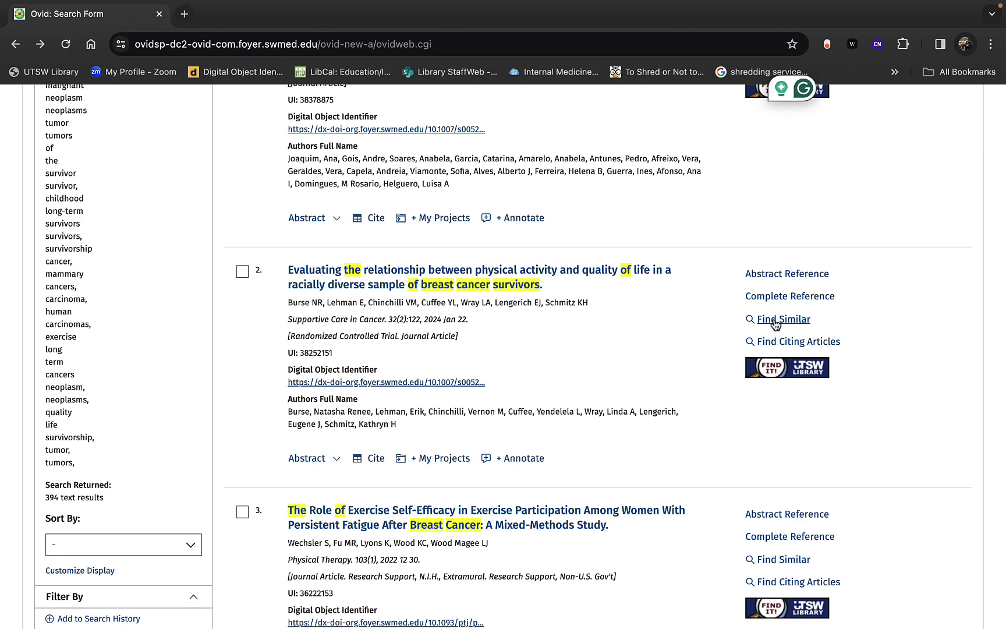
key(ctrl+super+f)
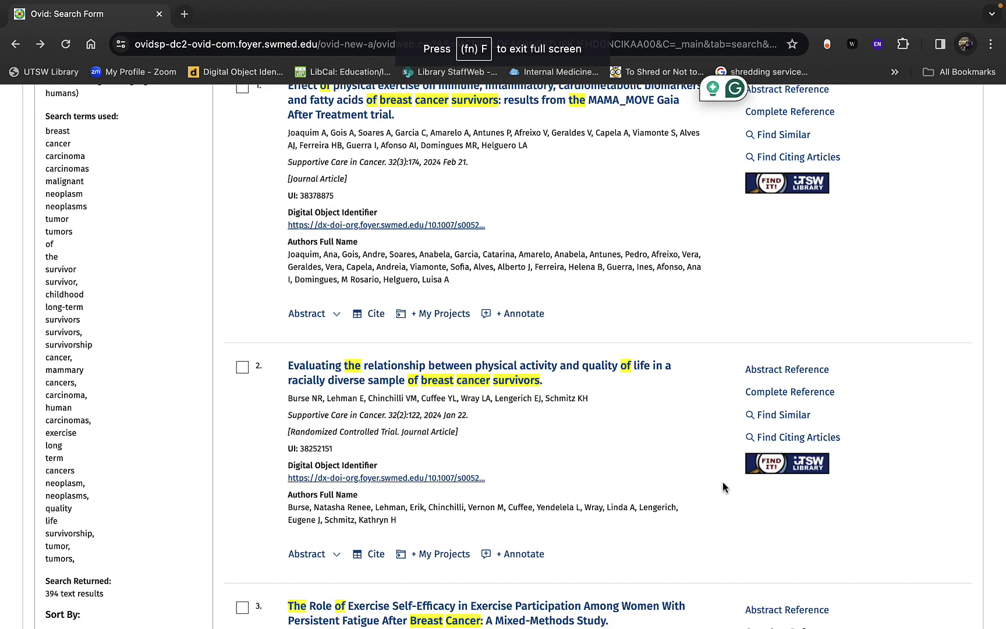
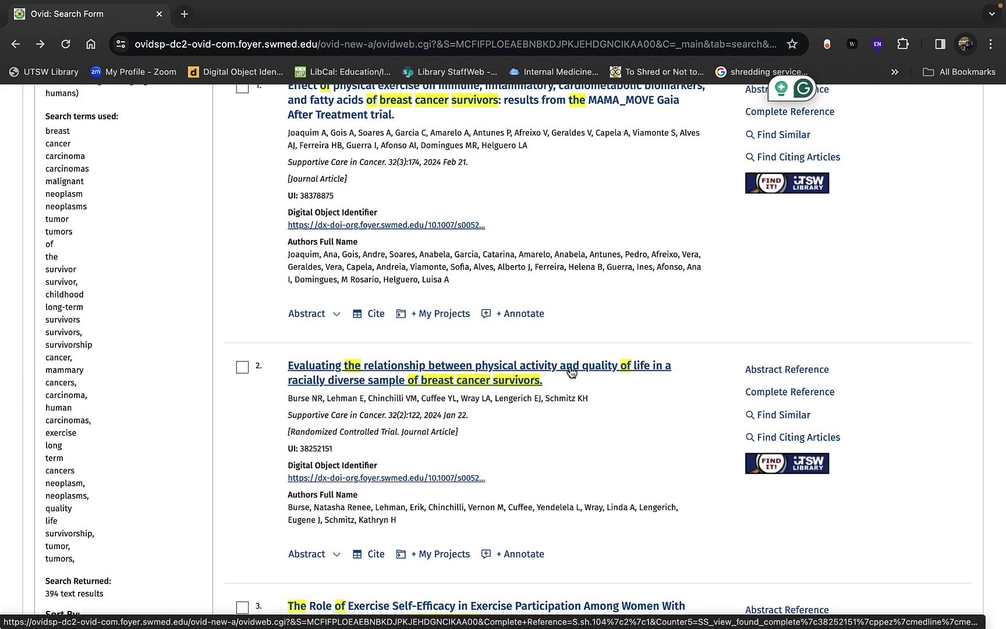
Step: Visit the personal account page, then return to the search form and history
scroll(565, 371, up, 2)
scroll(569, 366, up, 3)
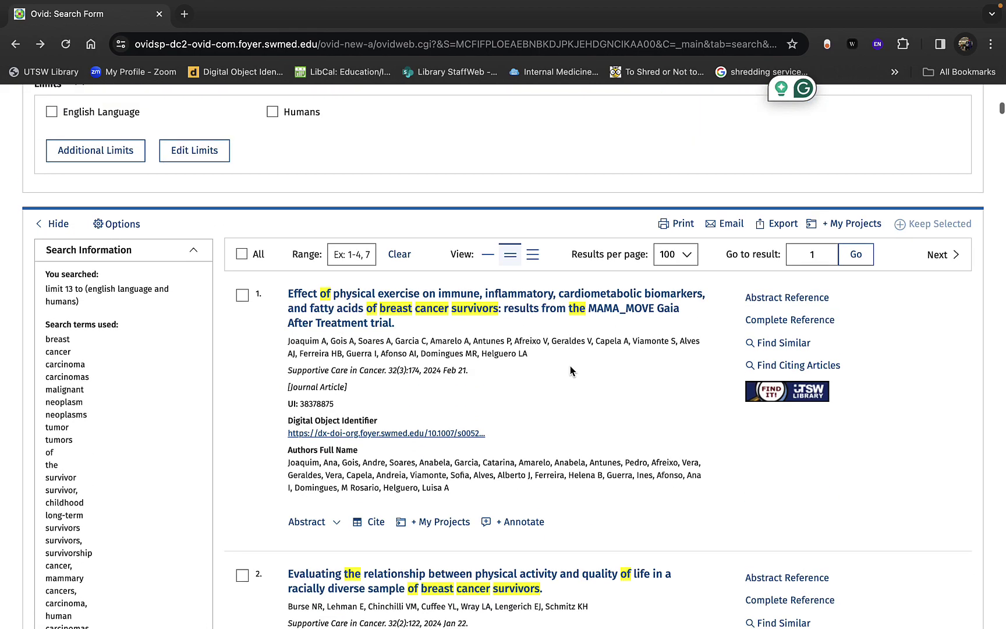
scroll(570, 367, up, 10)
scroll(570, 365, up, 5)
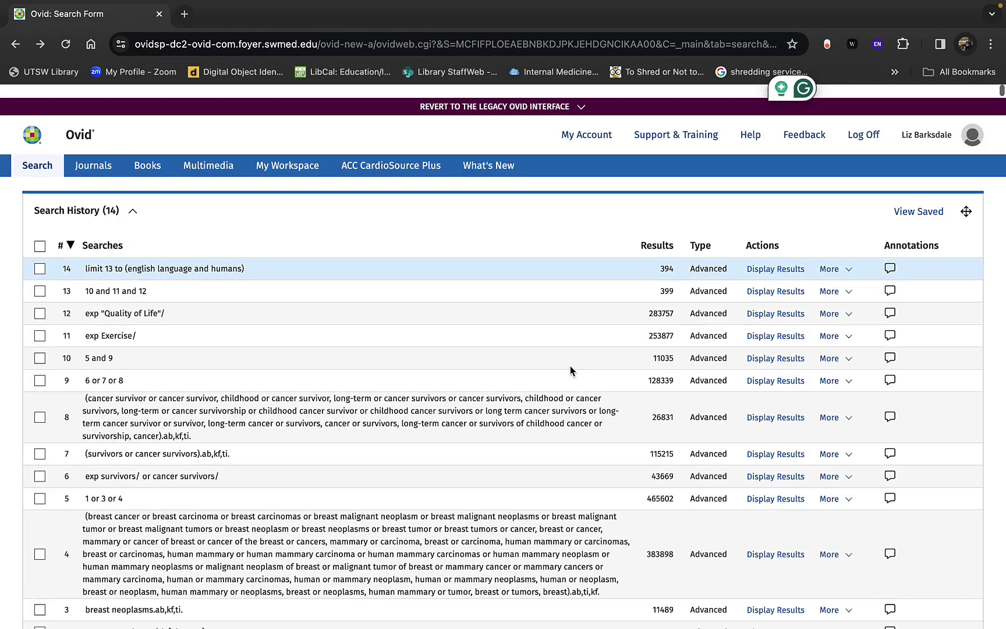
click(583, 125)
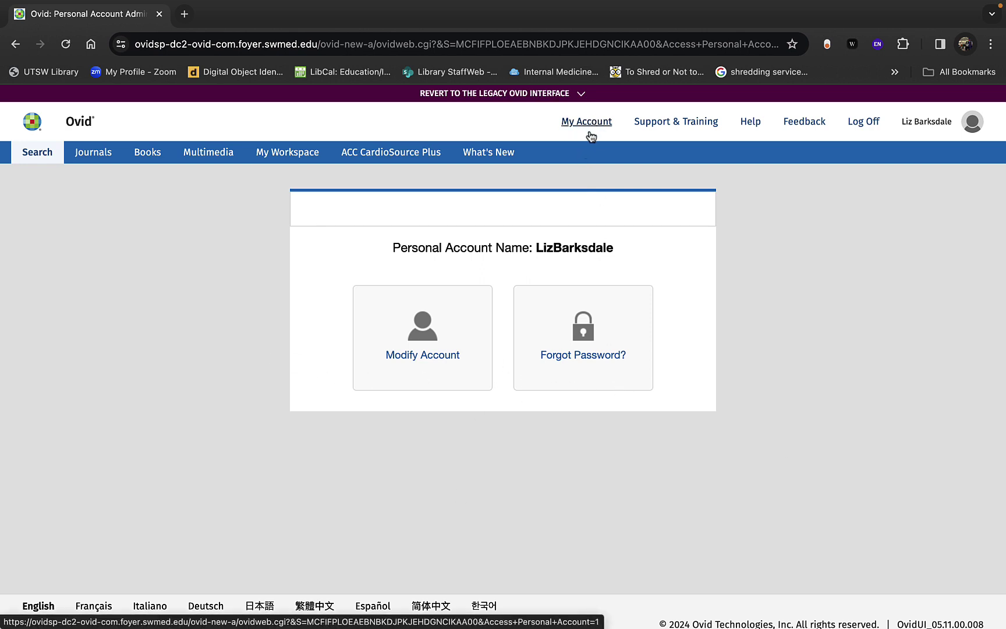
click(37, 154)
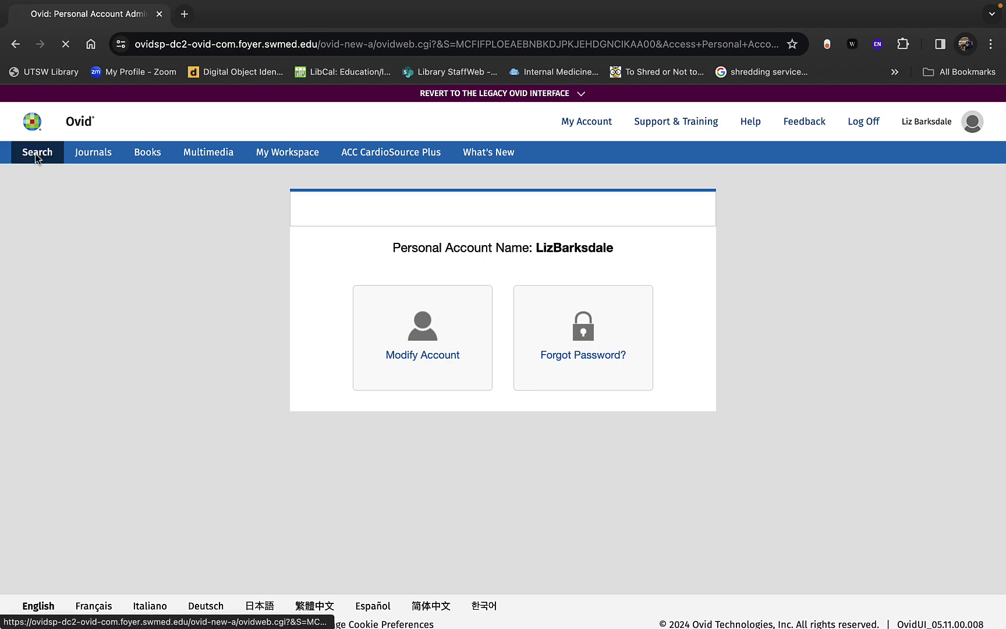
scroll(367, 288, up, 6)
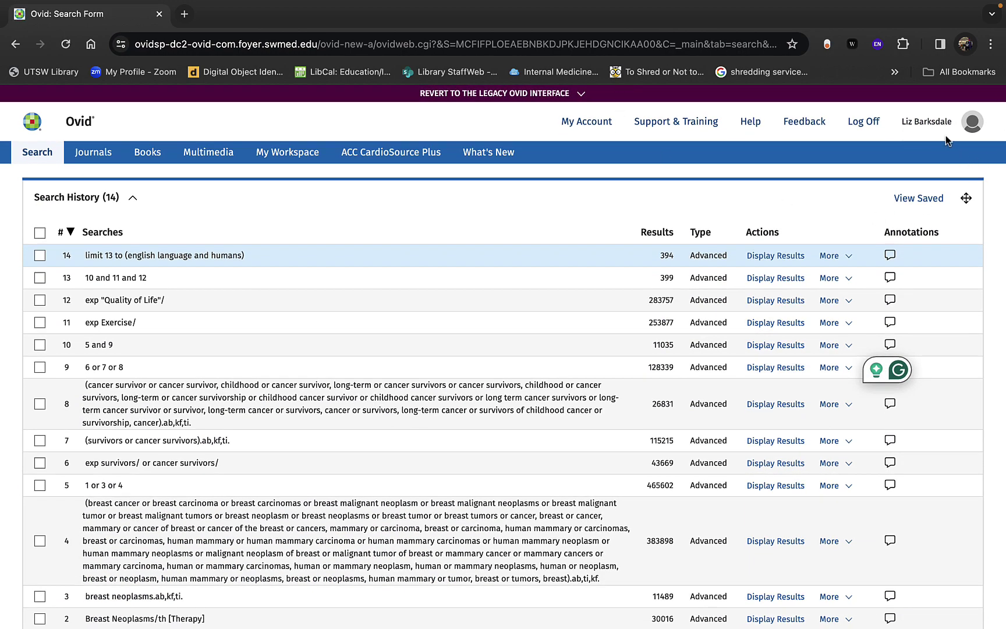
scroll(430, 453, down, 4)
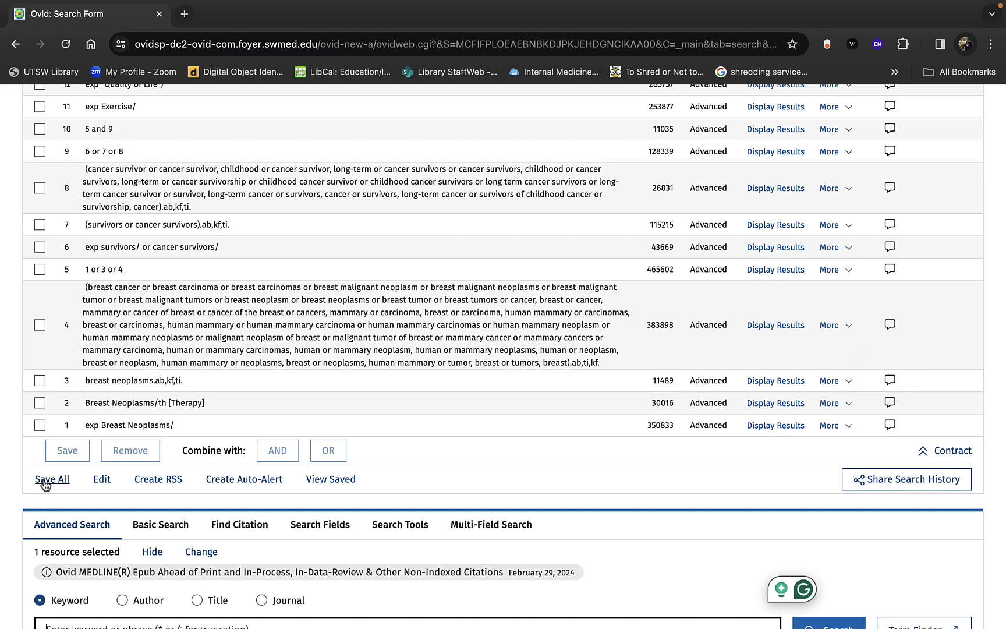
Step: Start Save All and enter the permanent search name 'MEDLINE 3.1.24'
click(42, 482)
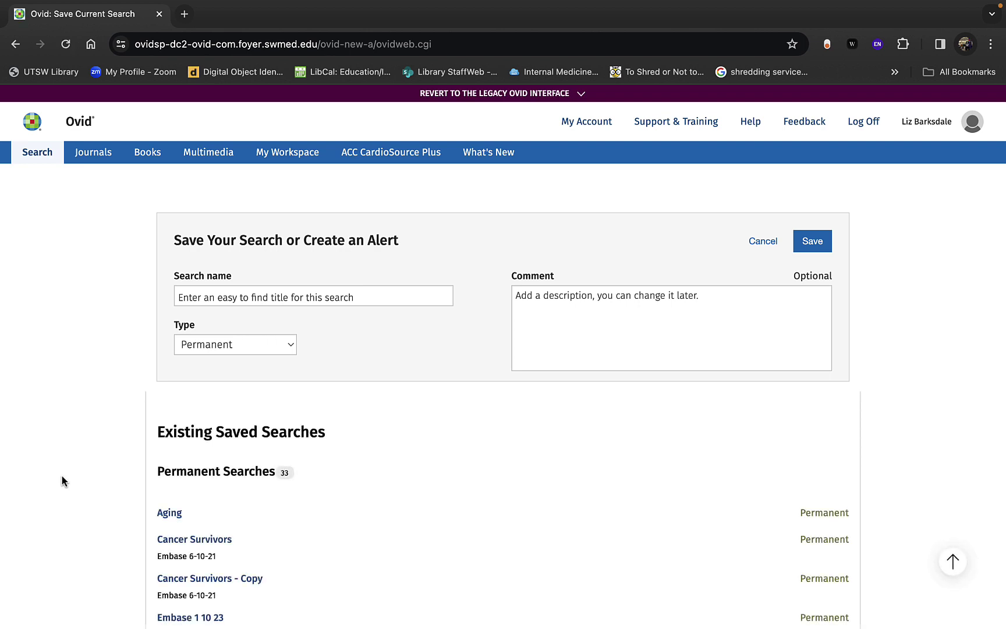
click(192, 301)
click(193, 301)
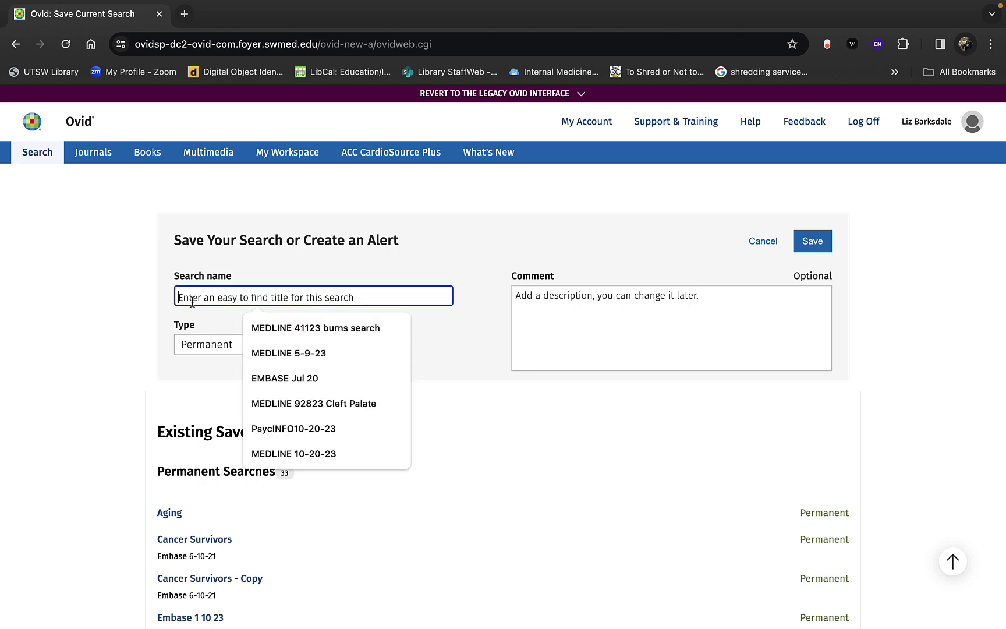
text(MEDLINE)
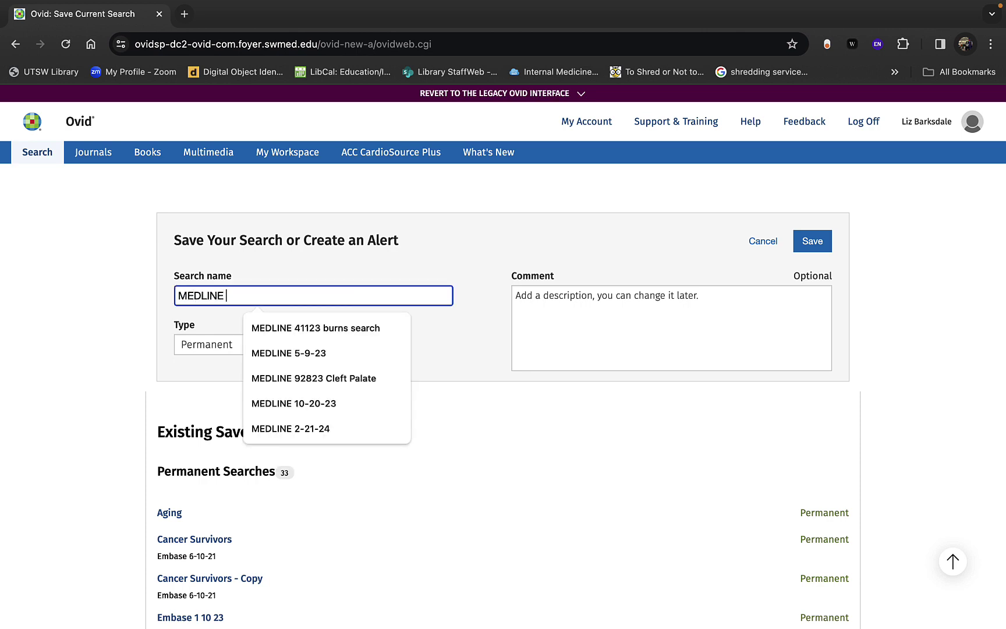
click(455, 324)
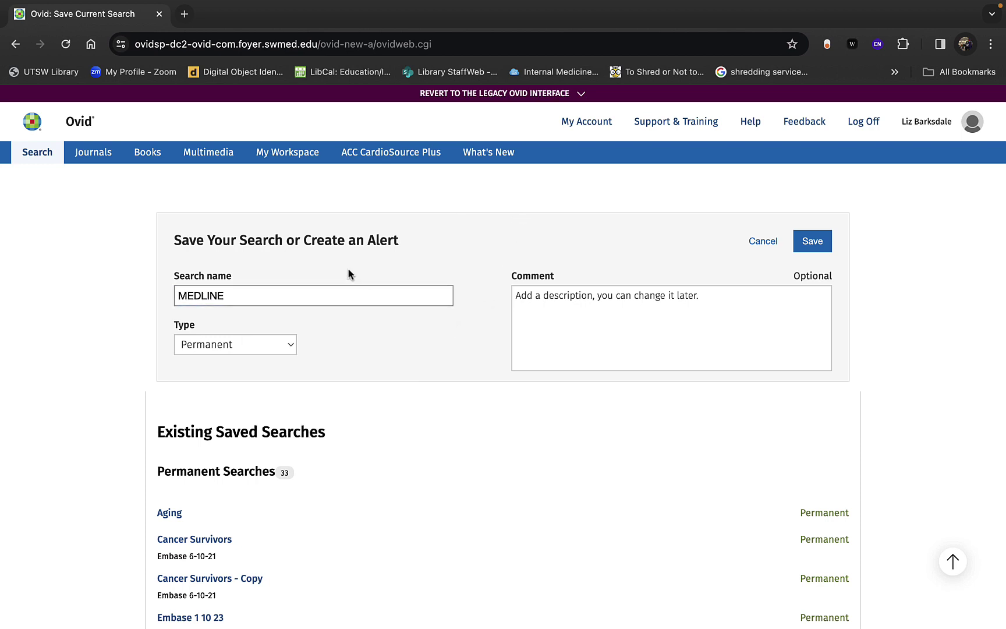
click(357, 288)
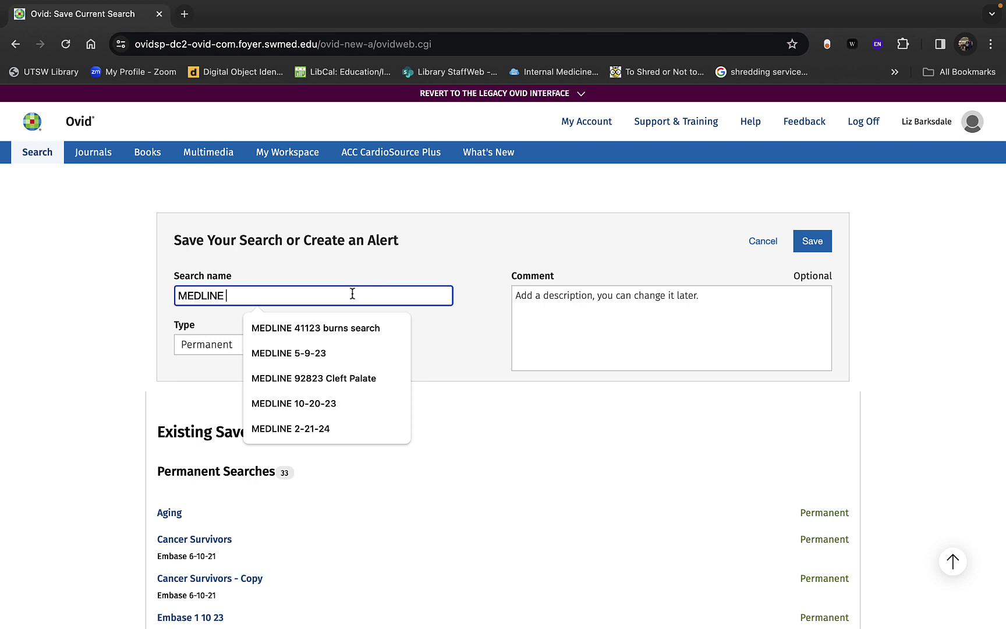
text(3 1 24)
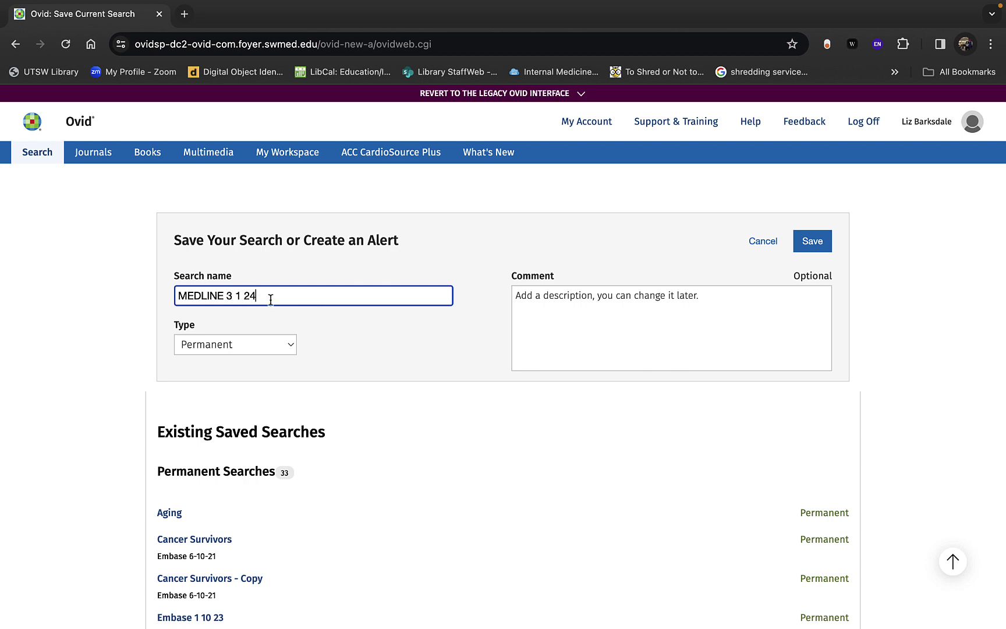
click(244, 298)
key(BackSpace)
text(.)
click(235, 298)
key(BackSpace)
text(.1.)
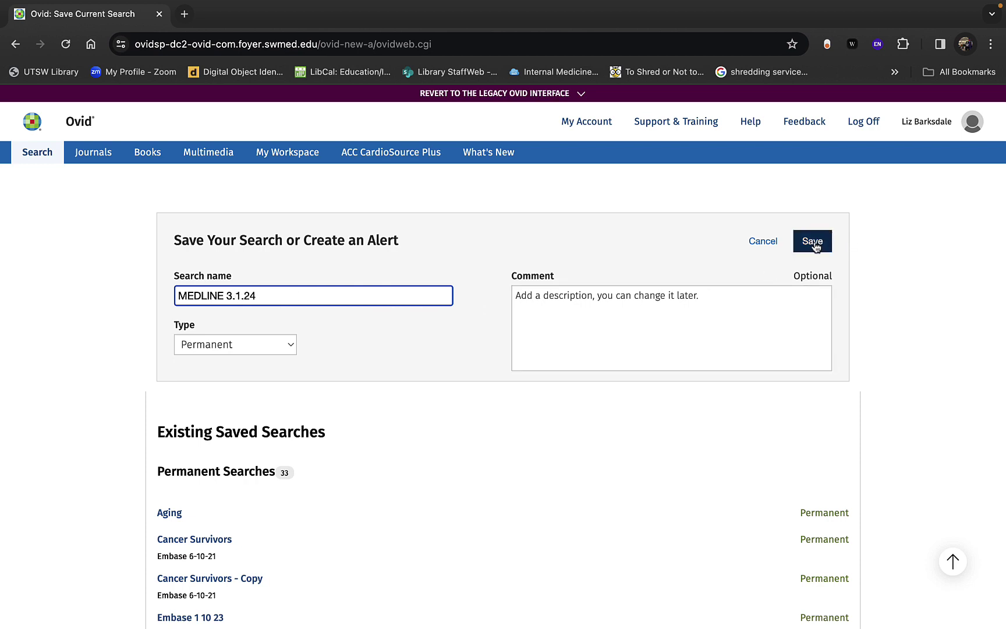
Step: Append 'SA Demo', replace the rejected dots with spaces, and save as 'MEDLINE 3 1 24 SA Demo'
double_click(337, 304)
click(329, 299)
text(SA Demo)
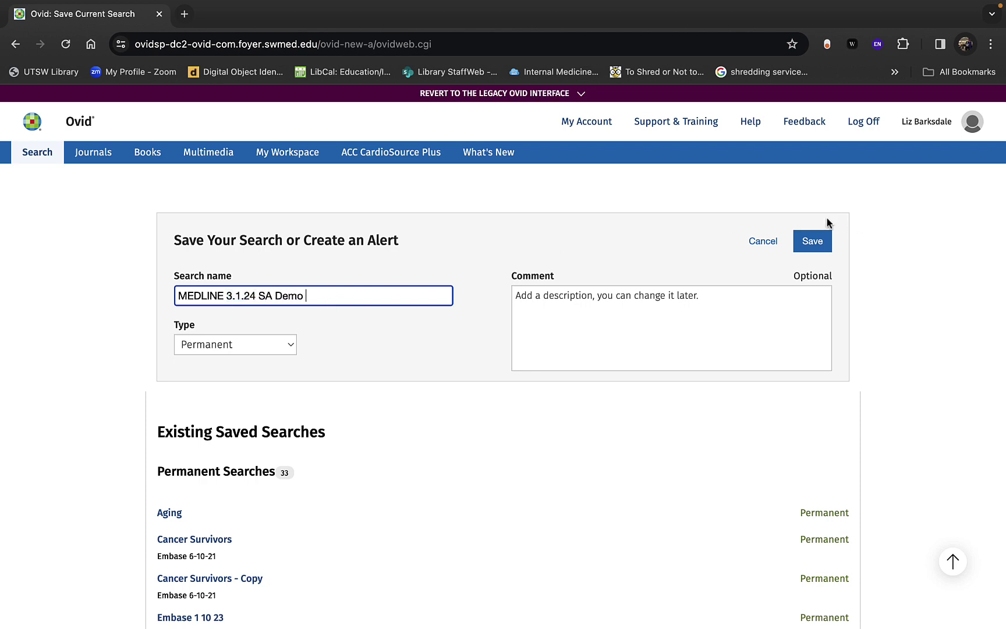
click(817, 247)
click(247, 298)
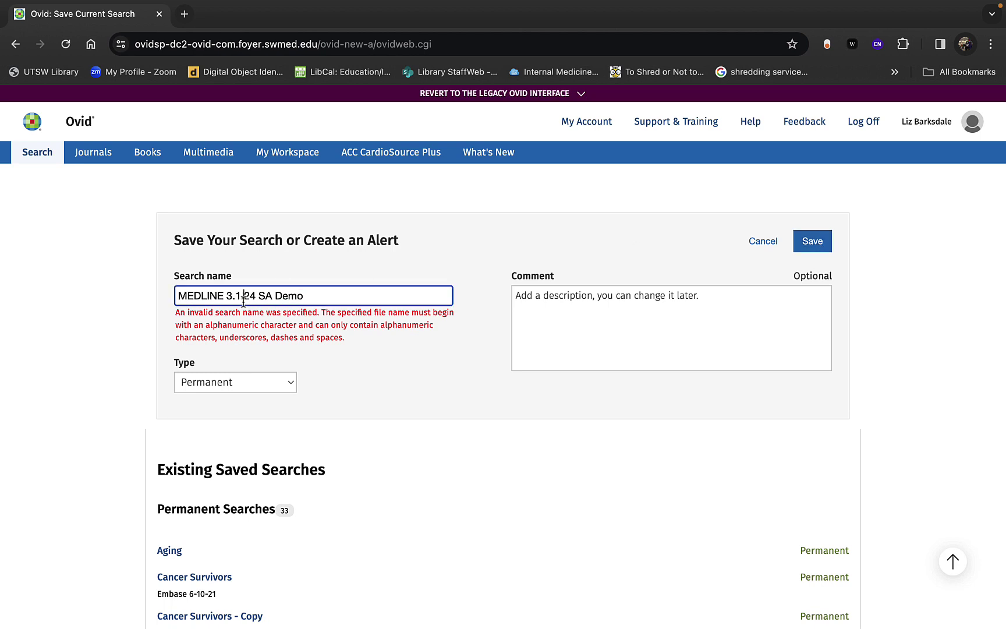
key(BackSpace)
click(235, 296)
key(BackSpace)
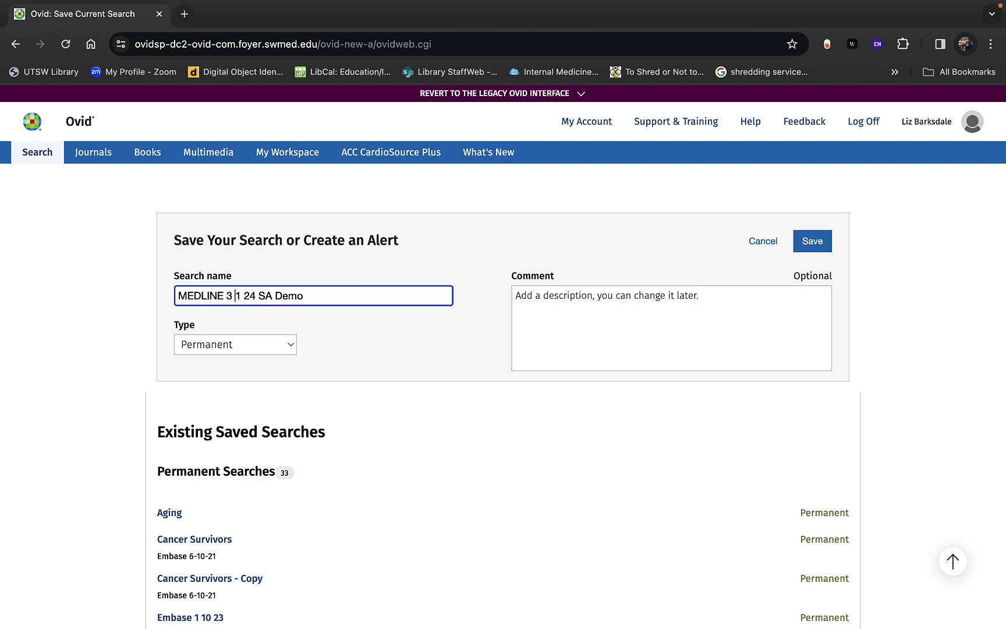
click(811, 247)
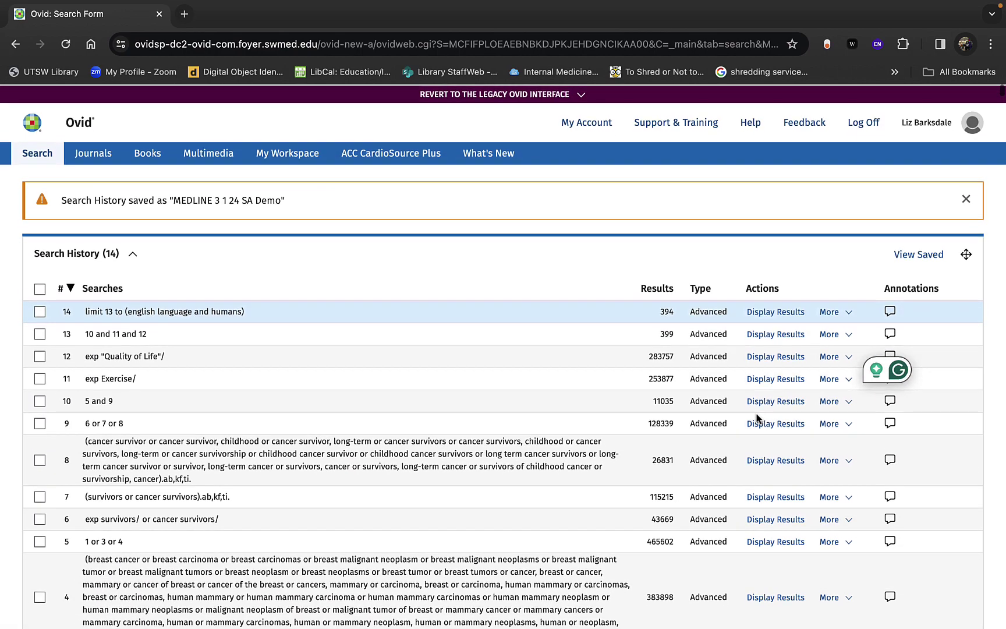
scroll(756, 416, down, 4)
scroll(757, 413, down, 4)
scroll(756, 413, up, 10)
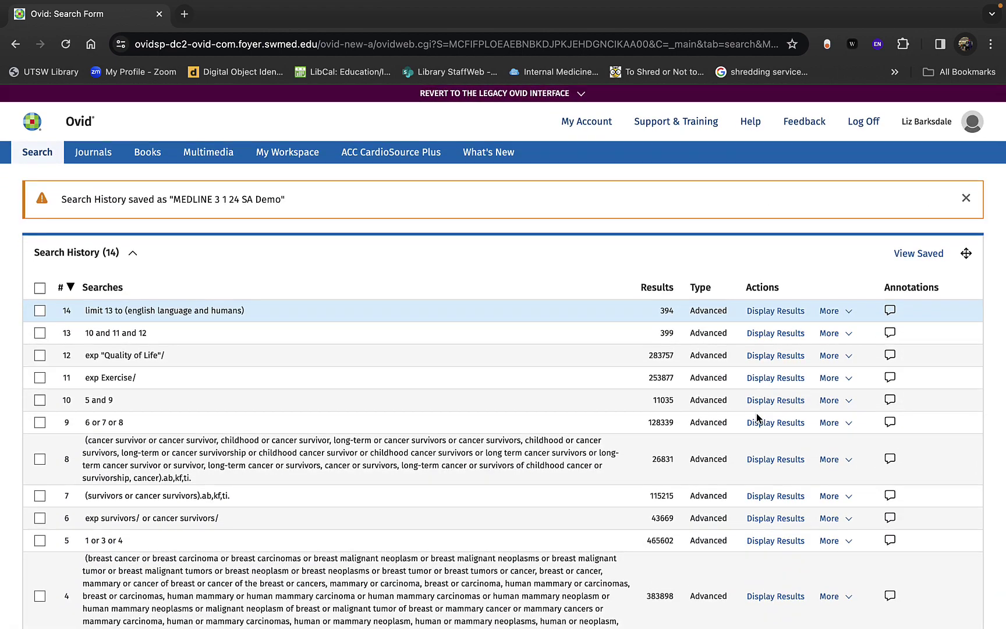
scroll(639, 474, down, 4)
scroll(639, 473, up, 2)
scroll(639, 472, up, 1)
click(922, 210)
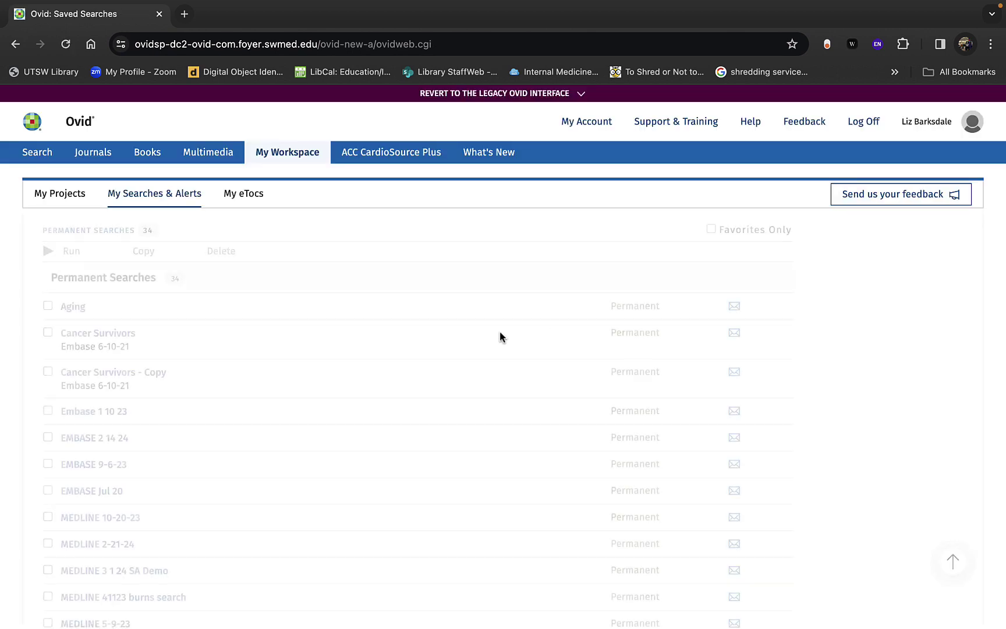
scroll(458, 472, down, 5)
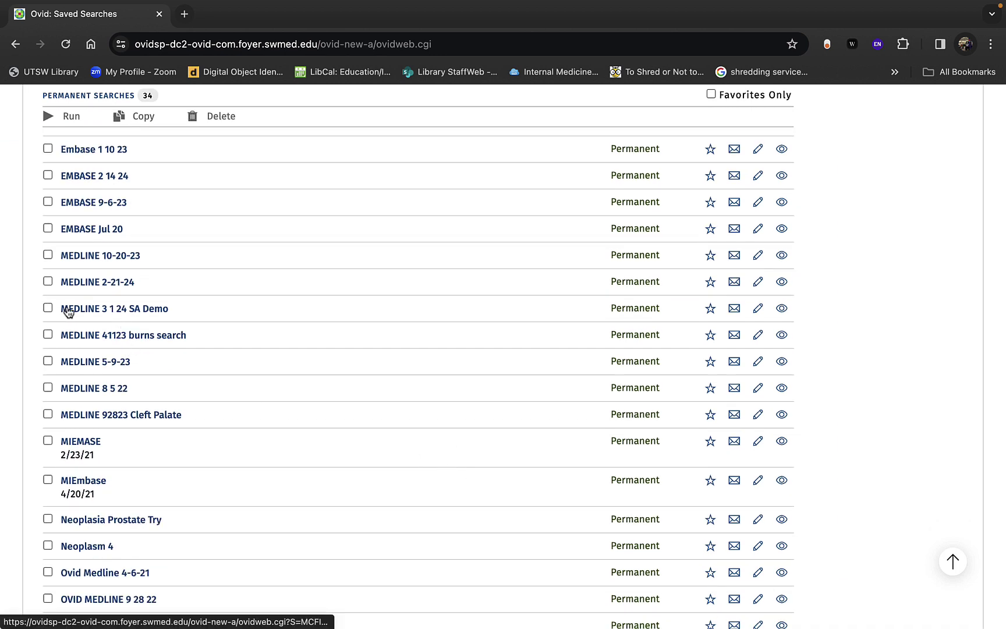
click(49, 310)
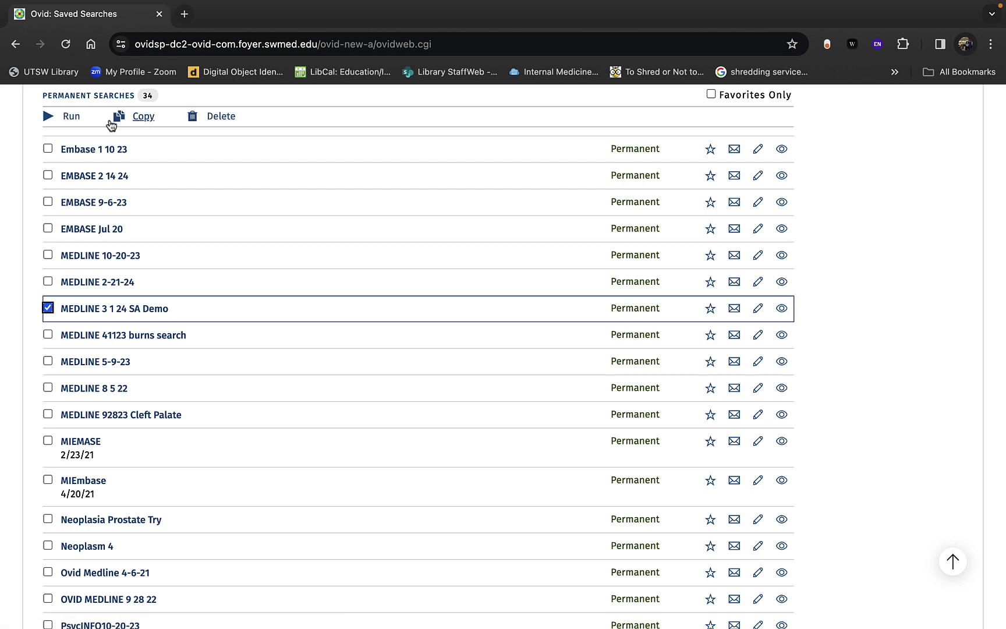
click(16, 44)
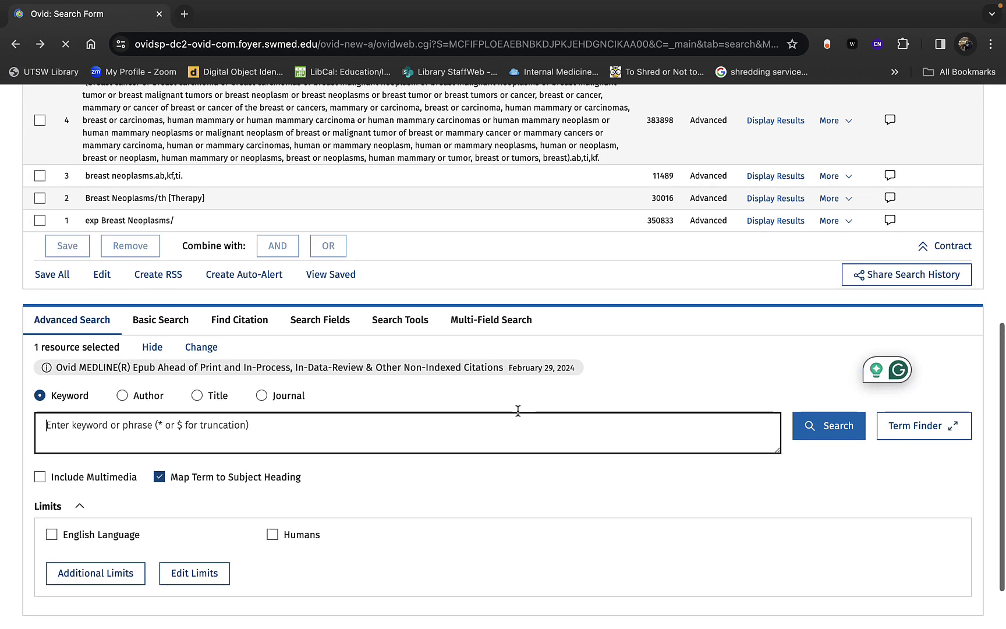
Step: Open the Email All Search History form and enter the recipient's e-mail address
click(899, 279)
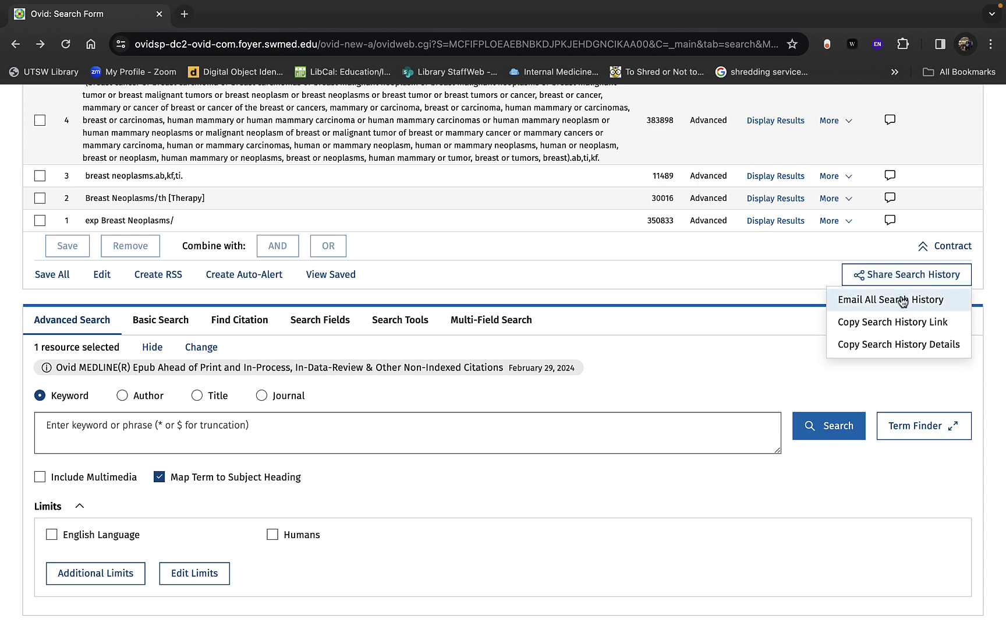
click(903, 301)
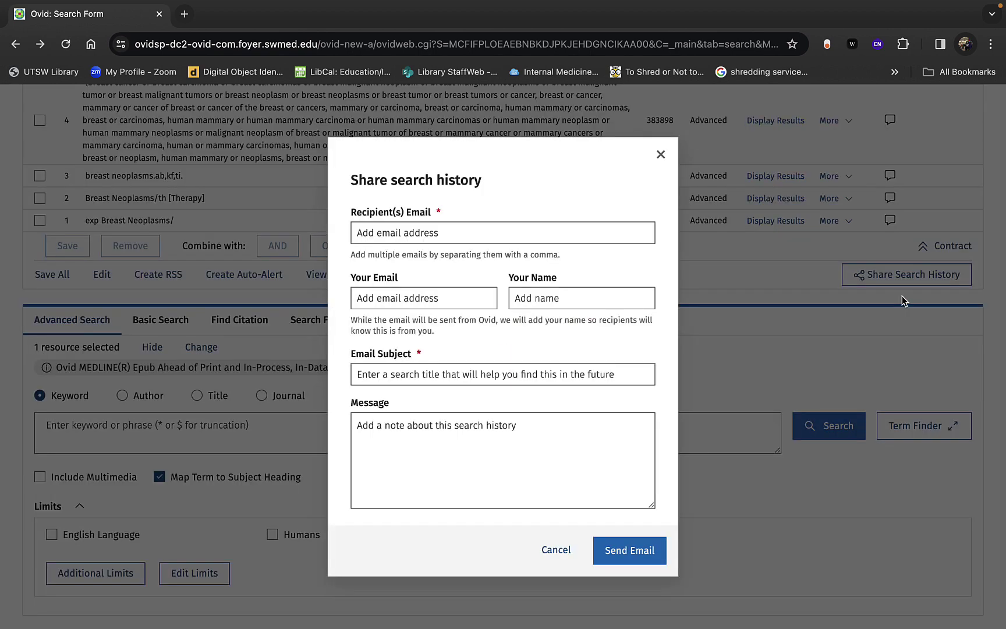
click(466, 231)
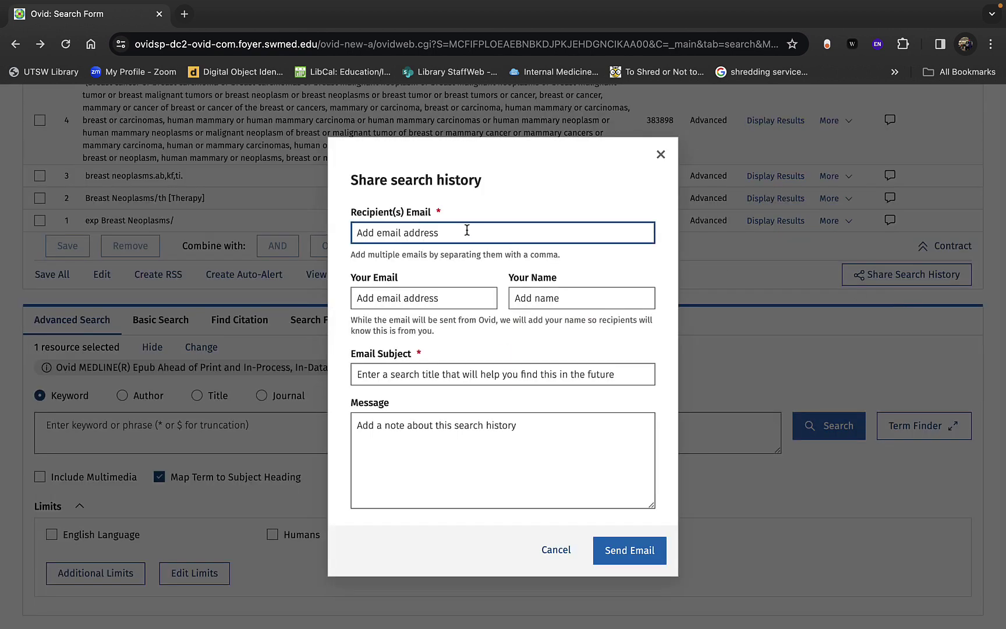
click(466, 231)
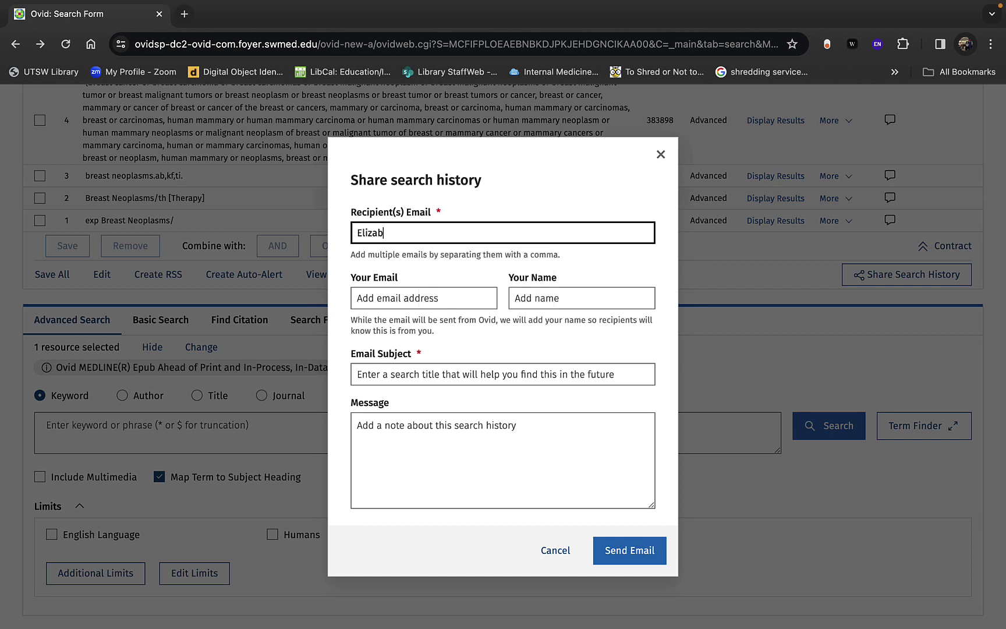
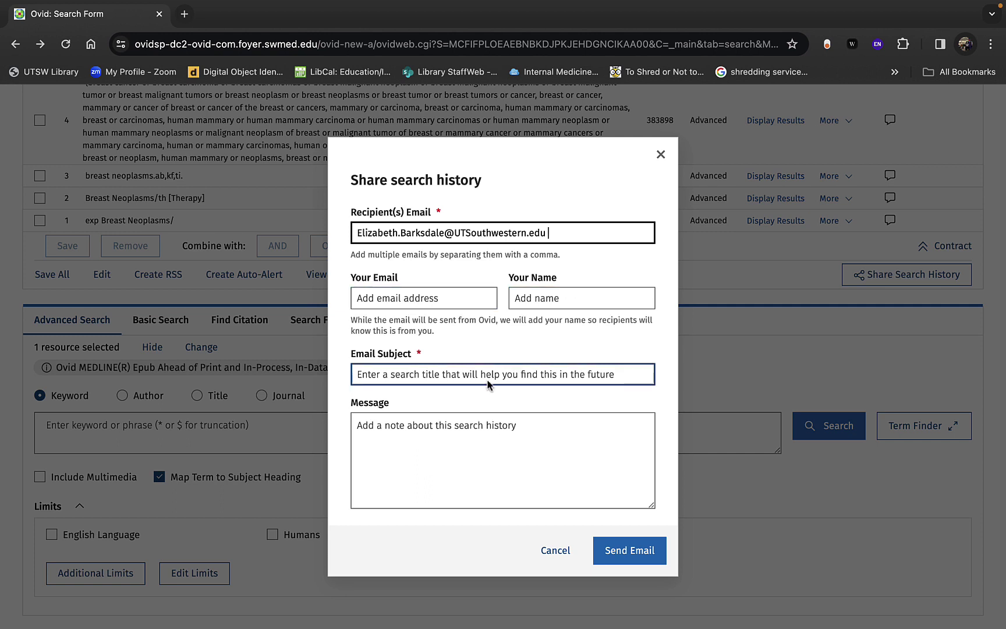
click(371, 374)
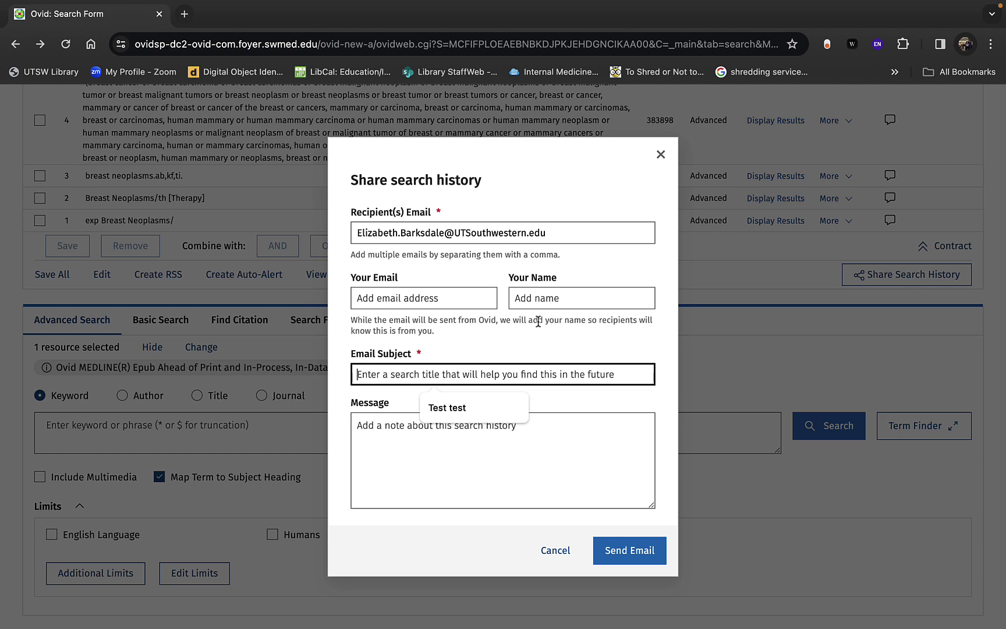
Step: Complete the email subject, ending it with a period after 'Act'
text(Schola)
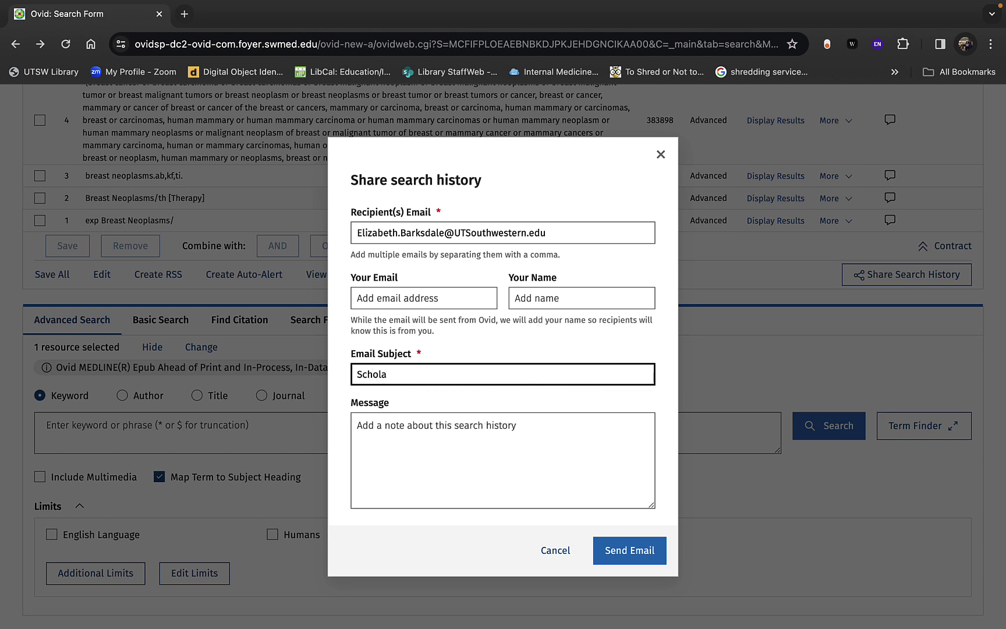
key(BackSpace)
text(Barksdale)
click(578, 456)
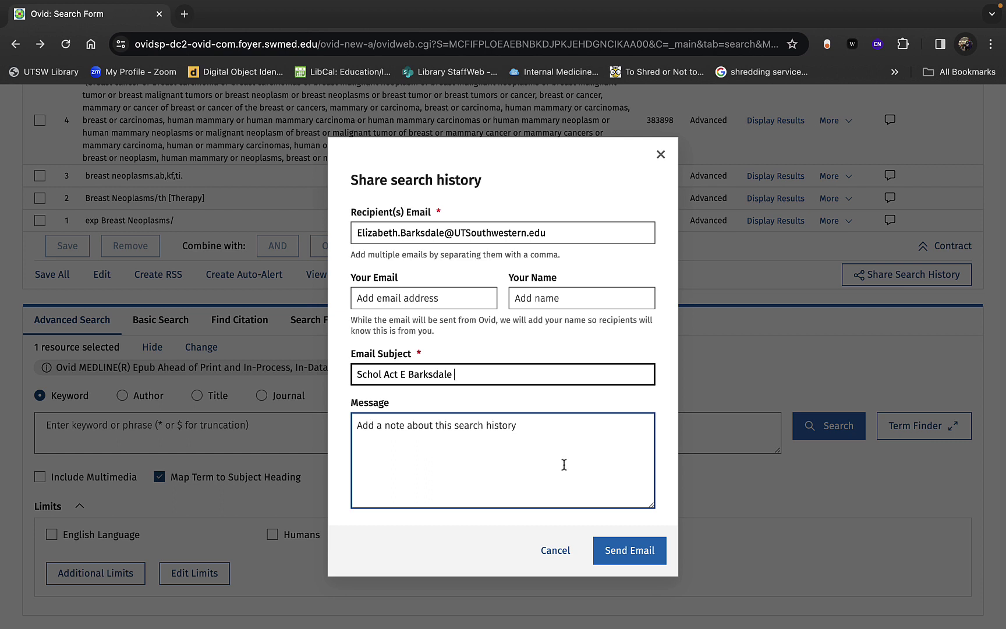
click(383, 374)
click(402, 374)
text(.)
click(482, 235)
click(557, 473)
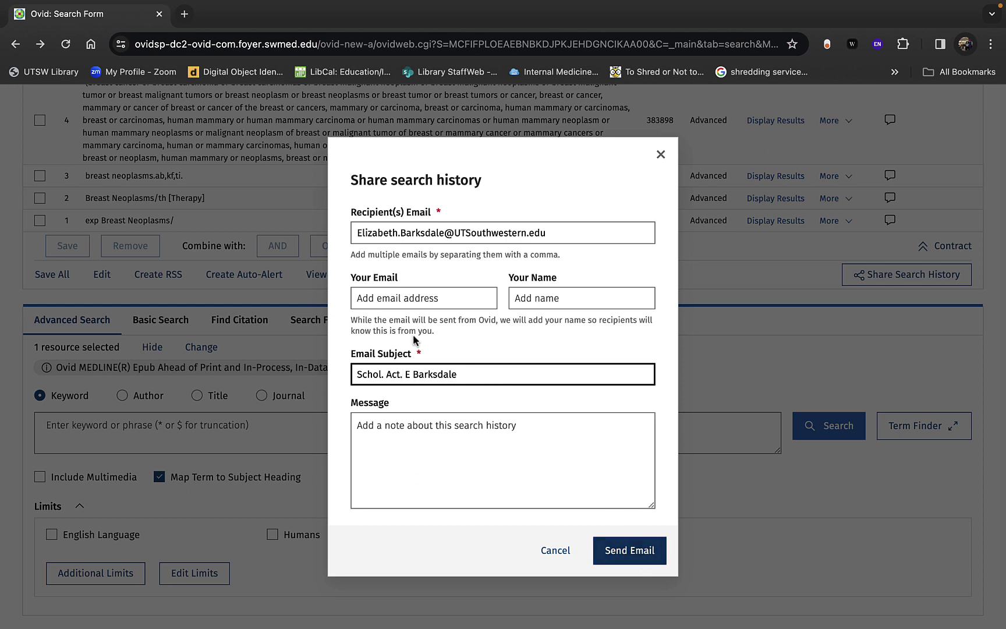
Step: Copy the recipient address into Your Email, enter the sender's name, and send the email
click(390, 303)
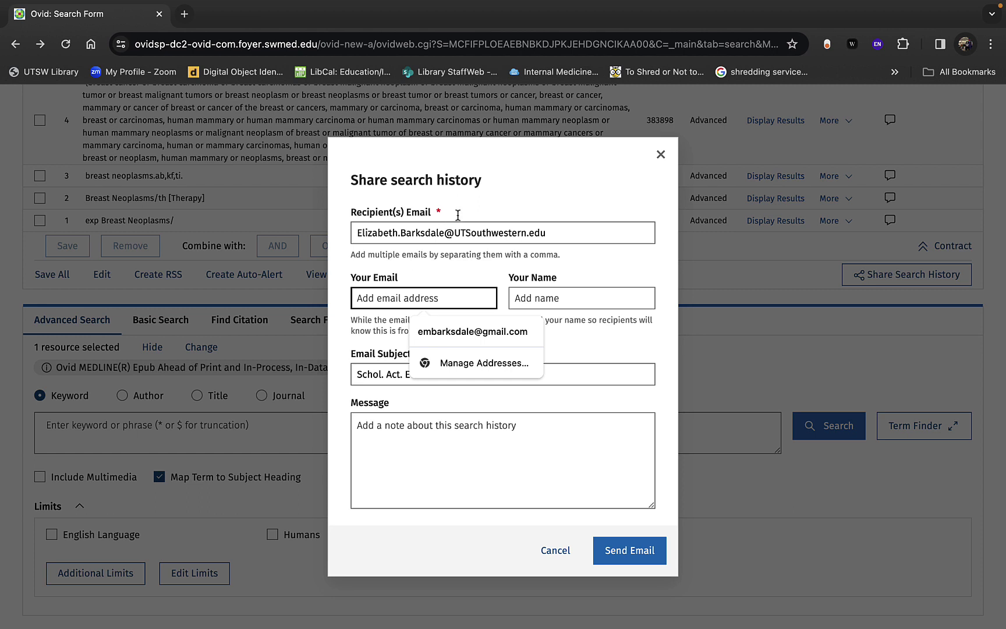
triple_click(466, 231)
key(ctrl+c)
click(470, 296)
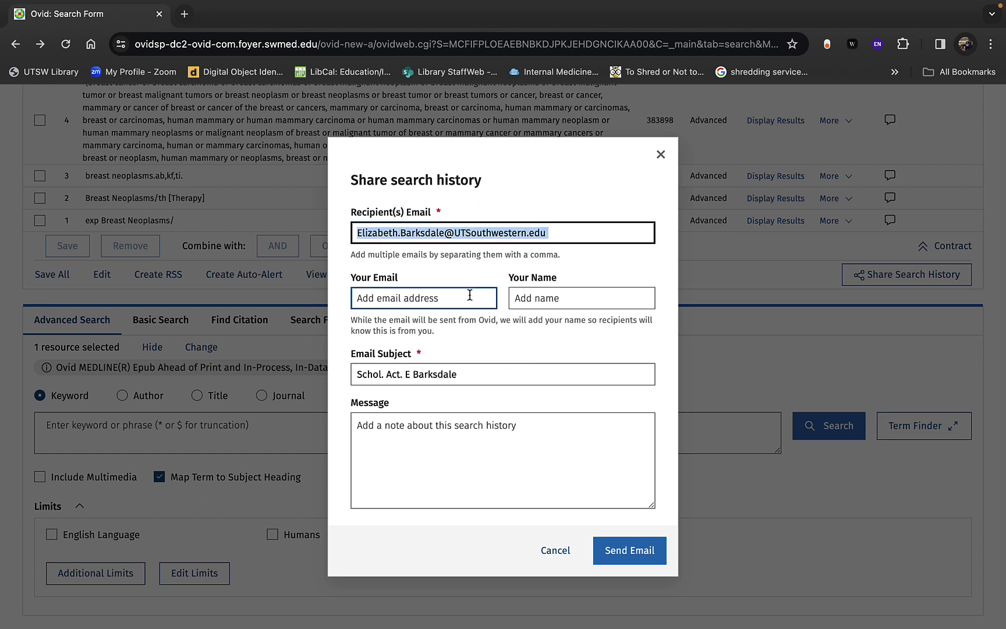
key(ctrl+v)
click(550, 295)
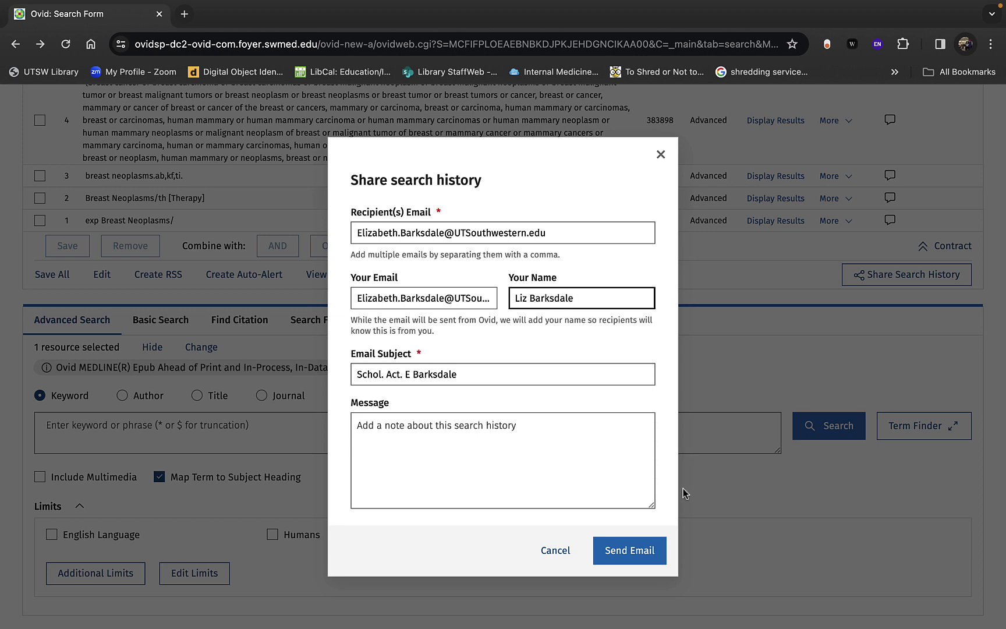
click(626, 562)
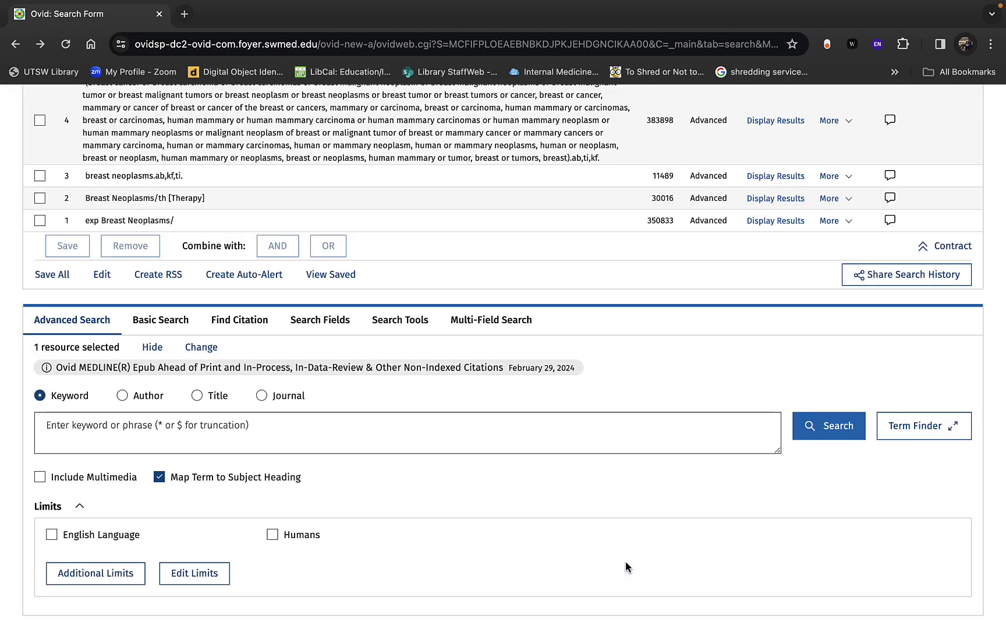